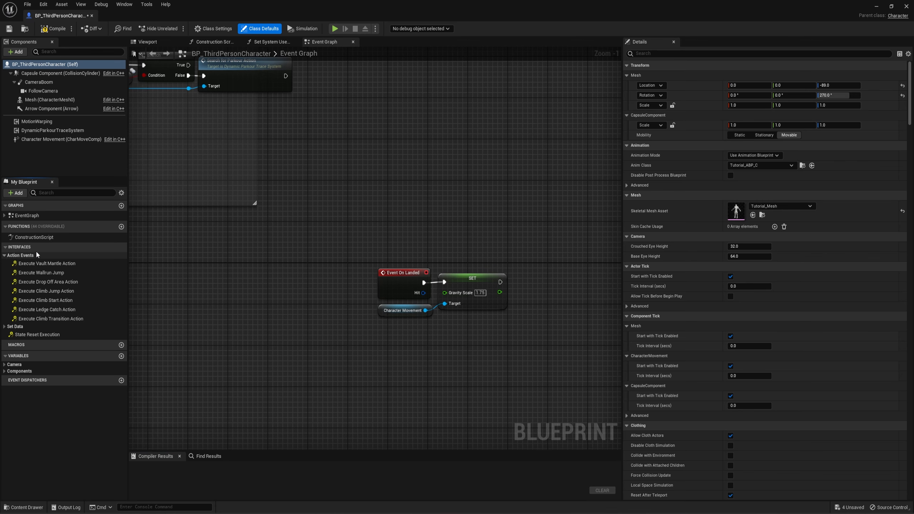
- Duplicate the Dynamic Parkour Trace System reference node into the empty graph area below the Jump Input section
right_drag(254, 203, 402, 153)
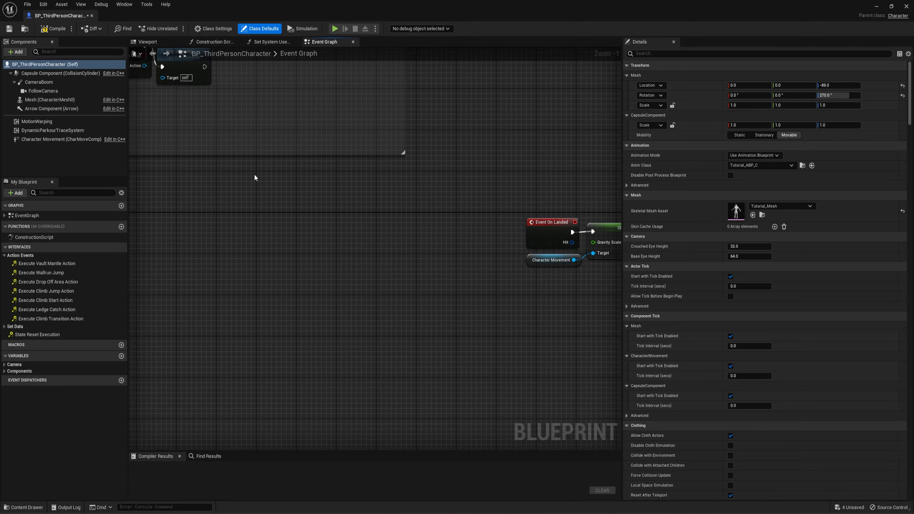
scroll(256, 197, down, 3)
right_drag(256, 197, 384, 239)
scroll(381, 192, up, 2)
click(311, 123)
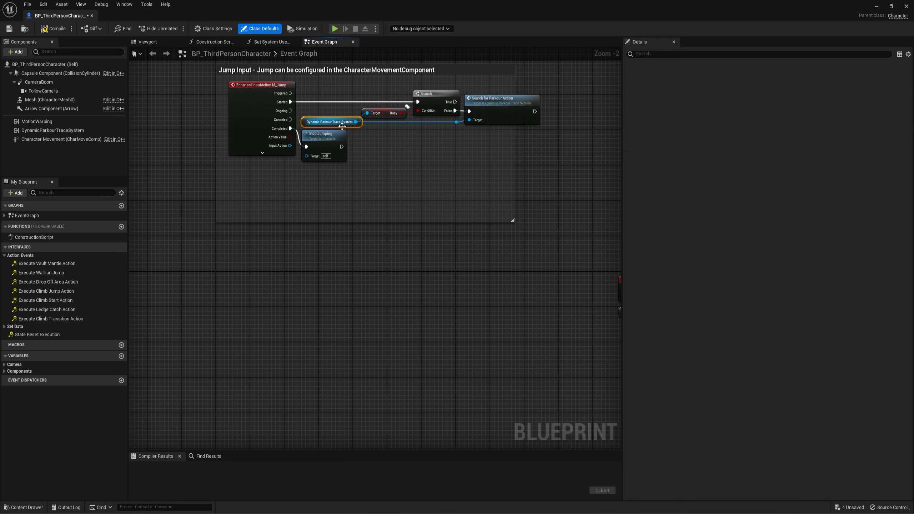
key(ctrl+c)
right_drag(302, 264, 329, 191)
key(ctrl+v)
right_drag(261, 290, 236, 324)
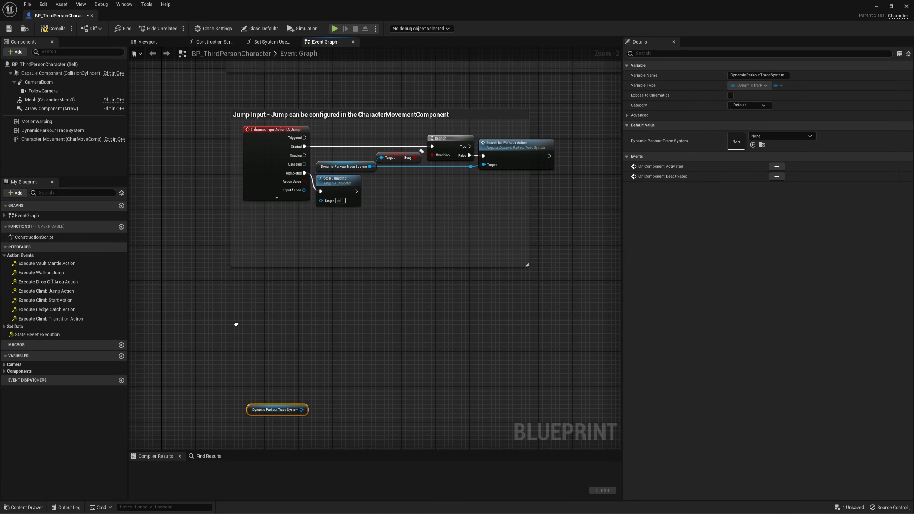
- Search the actions available from the copied Dynamic Parkour Trace System reference for the Anim Selection functions
right_drag(306, 339, 343, 175)
scroll(324, 231, up, 2)
drag(345, 251, 375, 226)
text(anim selectio)
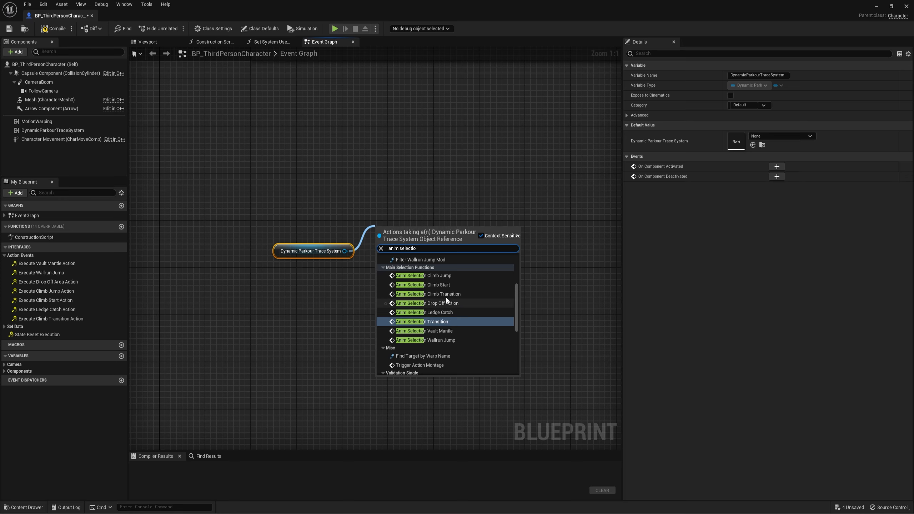
click(305, 279)
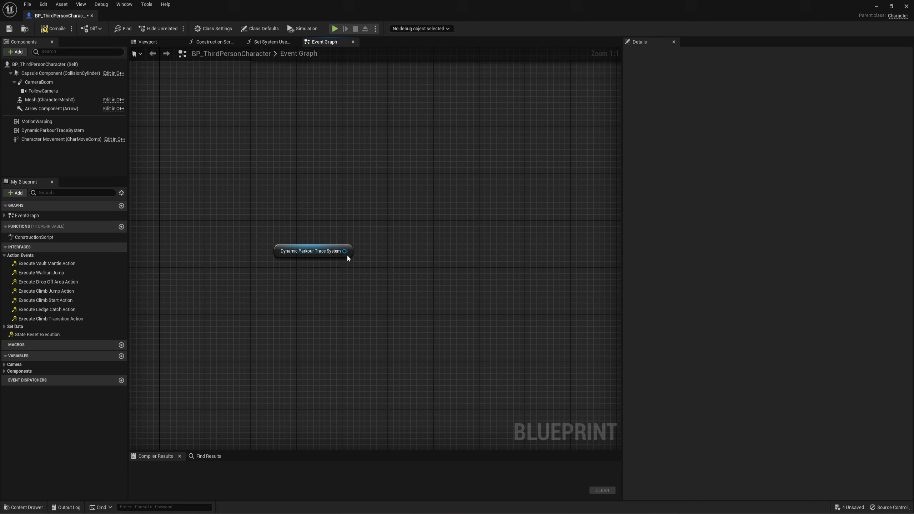
- Add an Anim Selection Vault Mantle node from the Dynamic Parkour Trace System reference and space the two nodes apart
drag(345, 251, 376, 213)
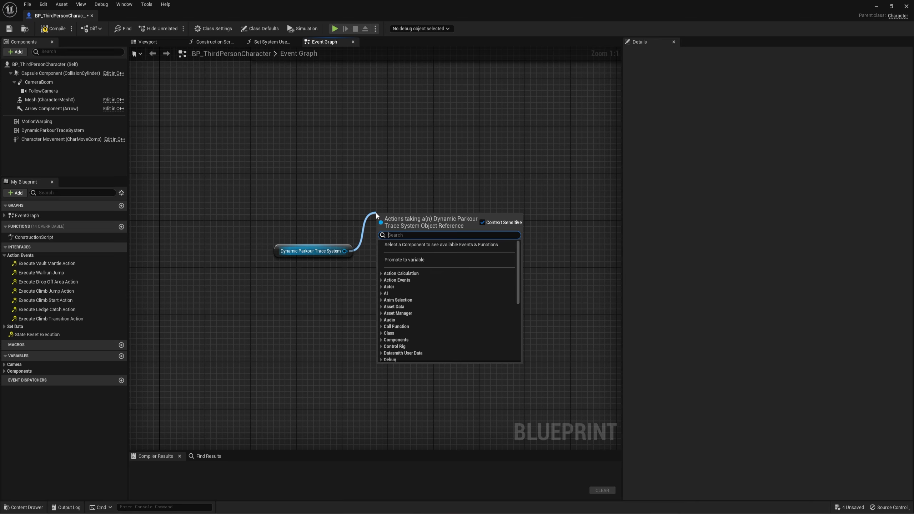
text(anim)
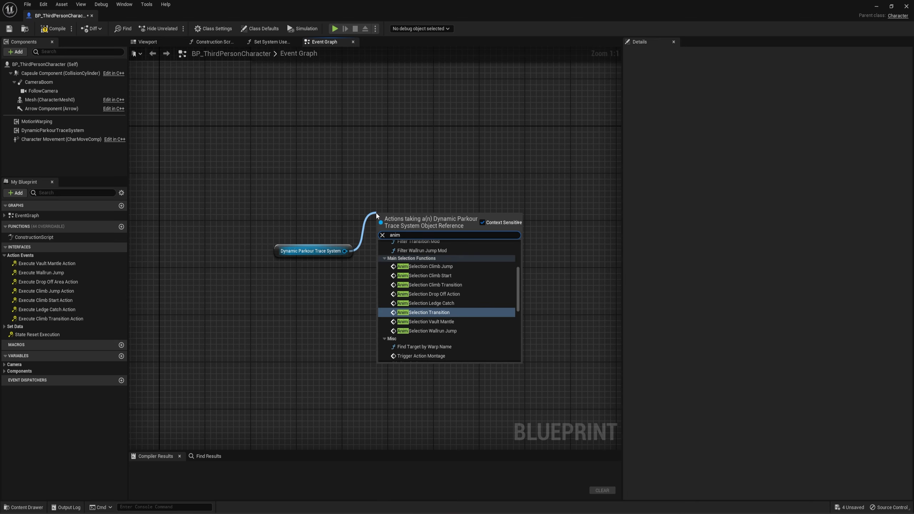
text( selec)
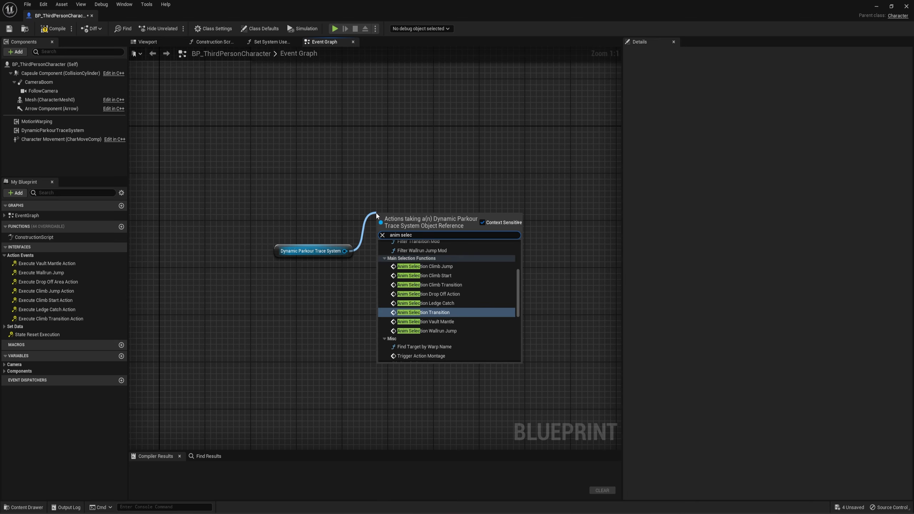
click(446, 323)
drag(432, 230, 423, 213)
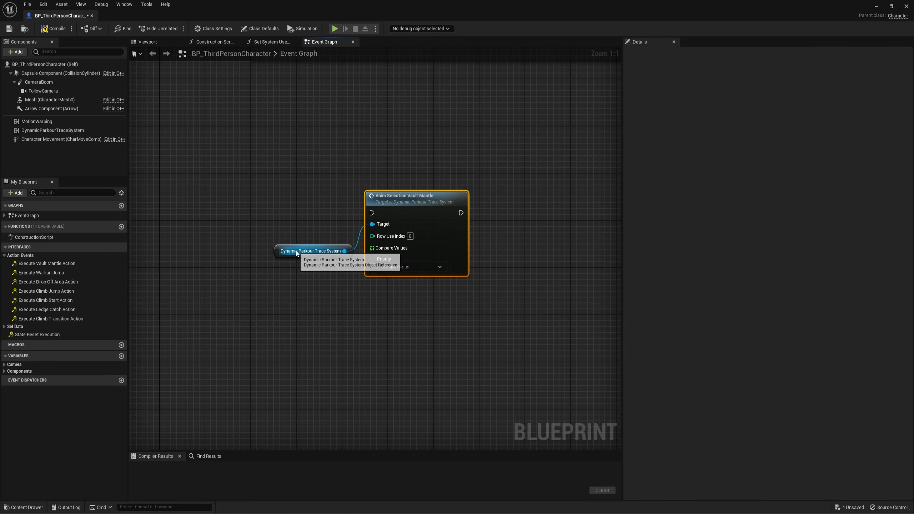
drag(295, 250, 290, 232)
right_drag(286, 300, 339, 322)
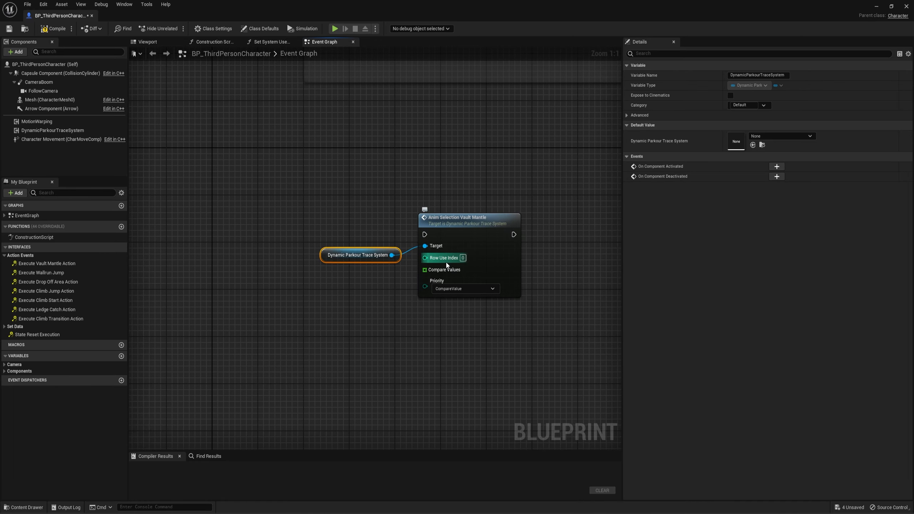
drag(354, 252, 268, 247)
right_drag(326, 300, 361, 306)
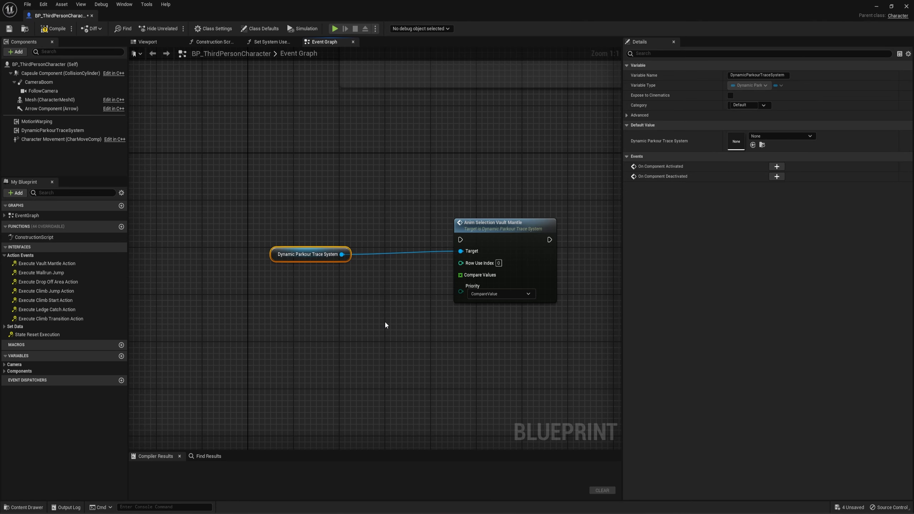
- Search the Dynamic Parkour Trace System reference's actions for "temp values" and look through the listed variables
right_drag(347, 289, 376, 295)
drag(335, 265, 278, 259)
drag(314, 255, 334, 292)
text(temp values)
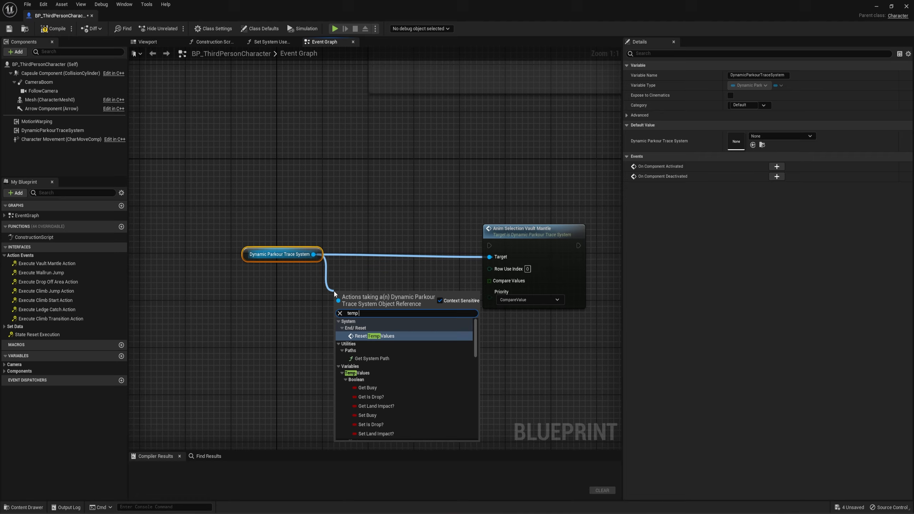
click(339, 322)
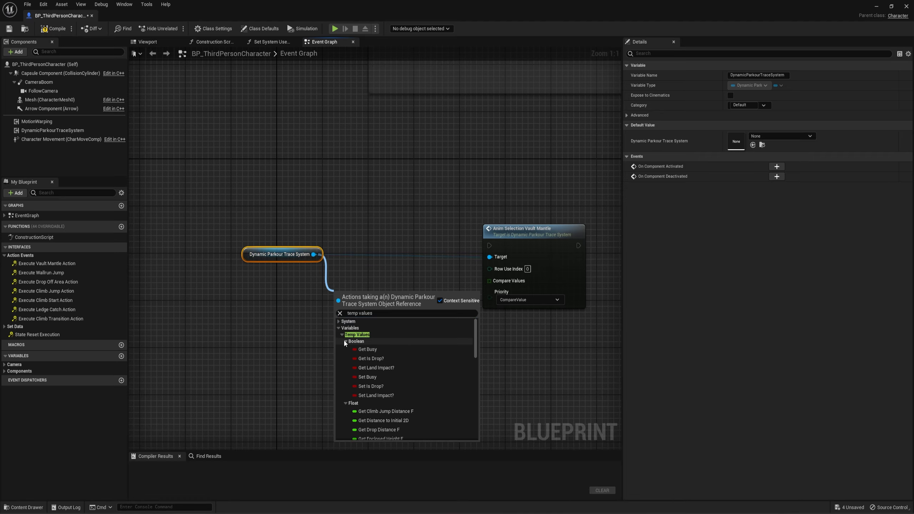
scroll(371, 384, down, 10)
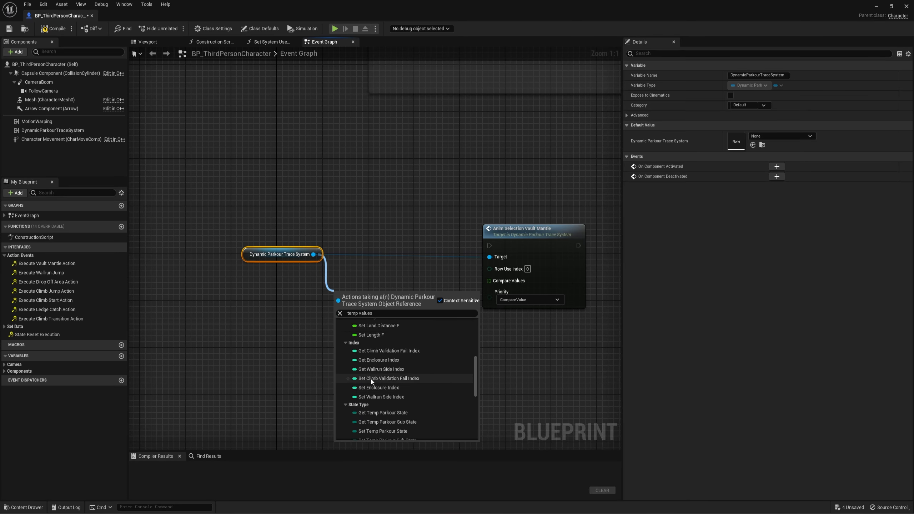
scroll(398, 360, up, 1)
key(Escape)
- Delete the Anim Selection Vault Mantle node and its Dynamic Parkour Trace System reference, and compile the Blueprint
drag(522, 229, 412, 204)
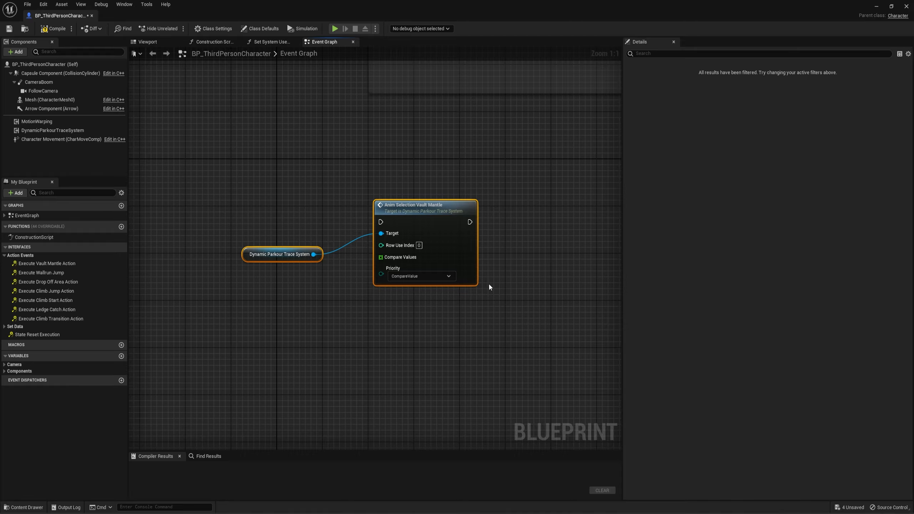
key(Delete)
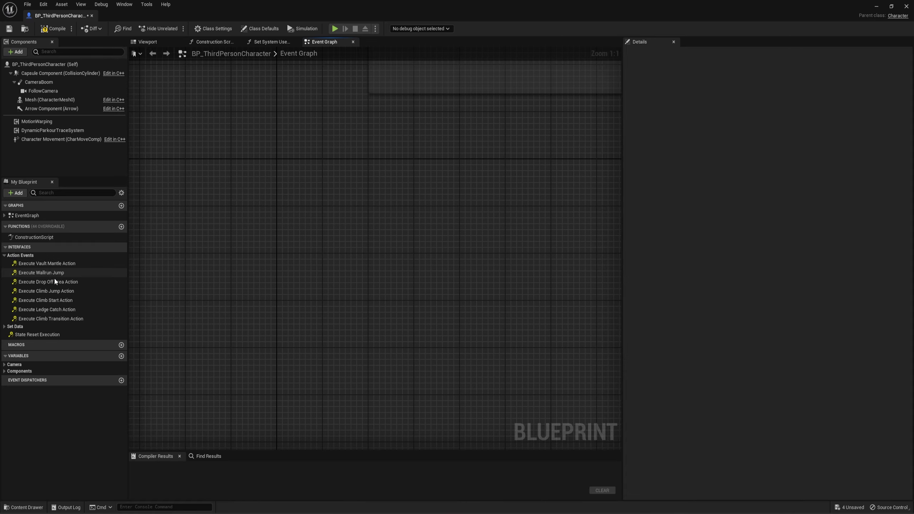
click(62, 30)
- Move the Blueprint window out of the way and open the SelectionTables folder inside DPTS_Assets in the project content
drag(221, 13, 248, 455)
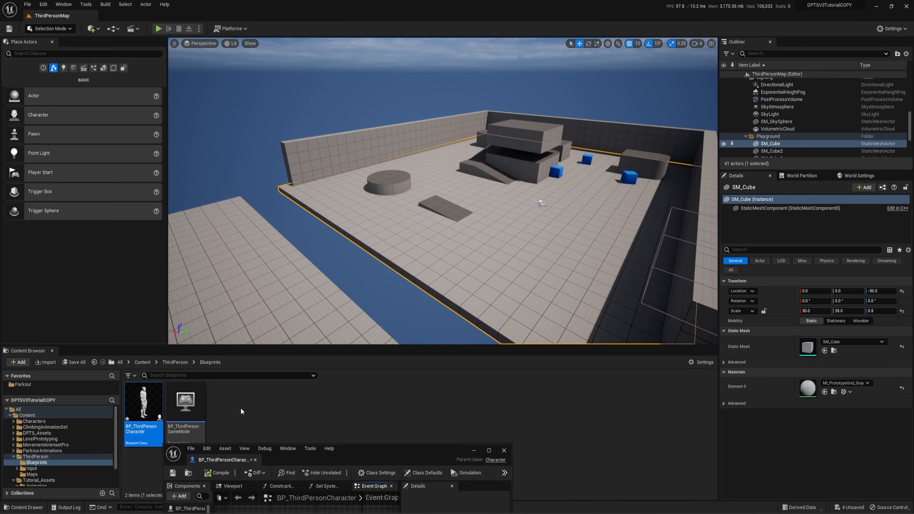
click(241, 412)
click(143, 363)
double_click(227, 402)
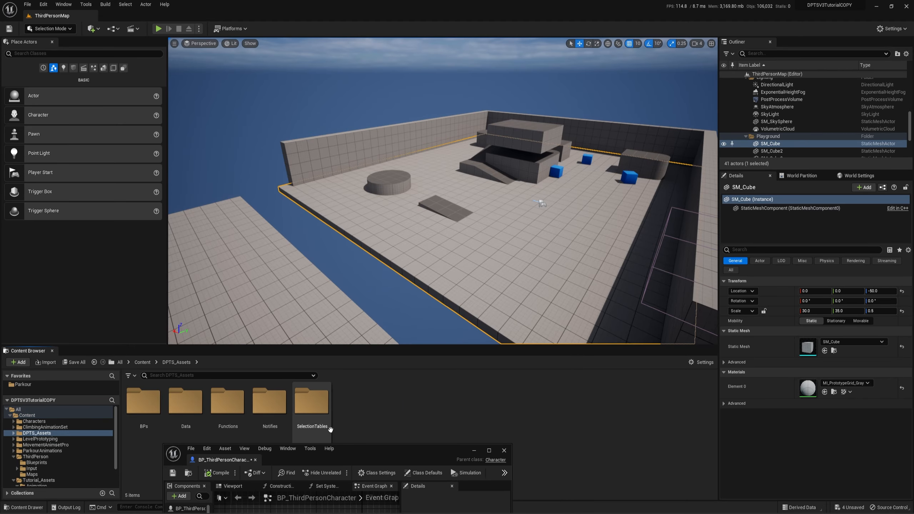
double_click(311, 402)
click(474, 452)
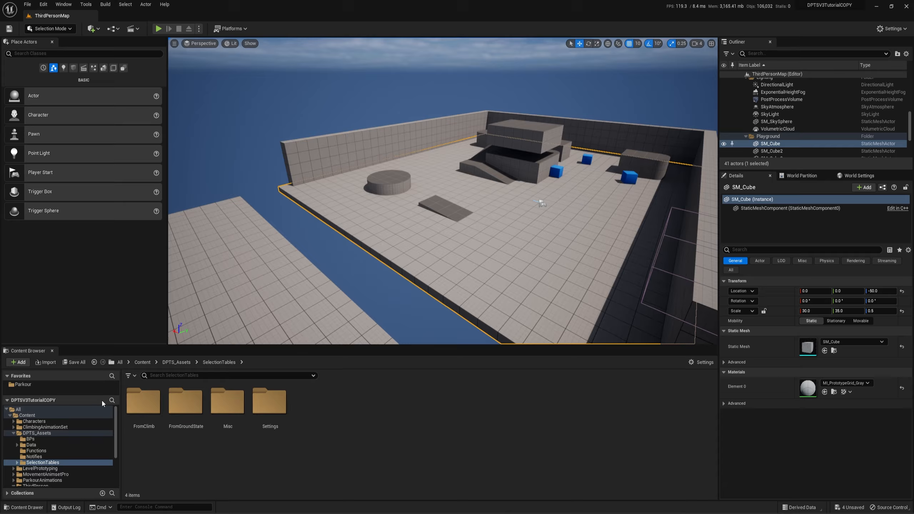
- Look through the selection data tables in the FromClimb, FromGroundState and Misc folders
double_click(144, 402)
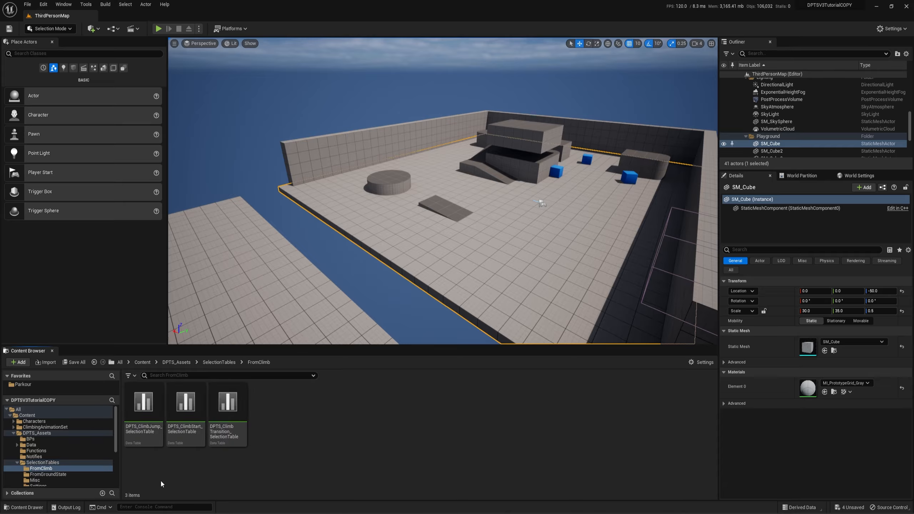
mouse_move(231, 442)
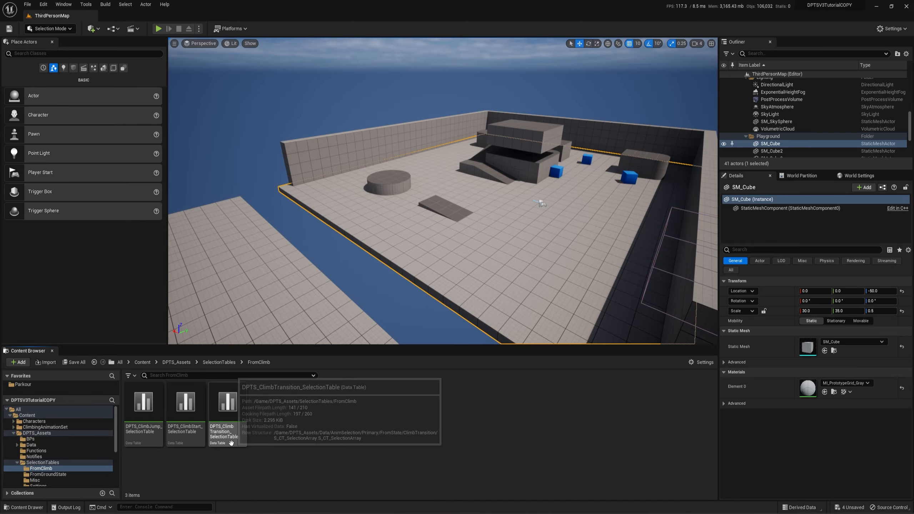
click(219, 362)
double_click(193, 409)
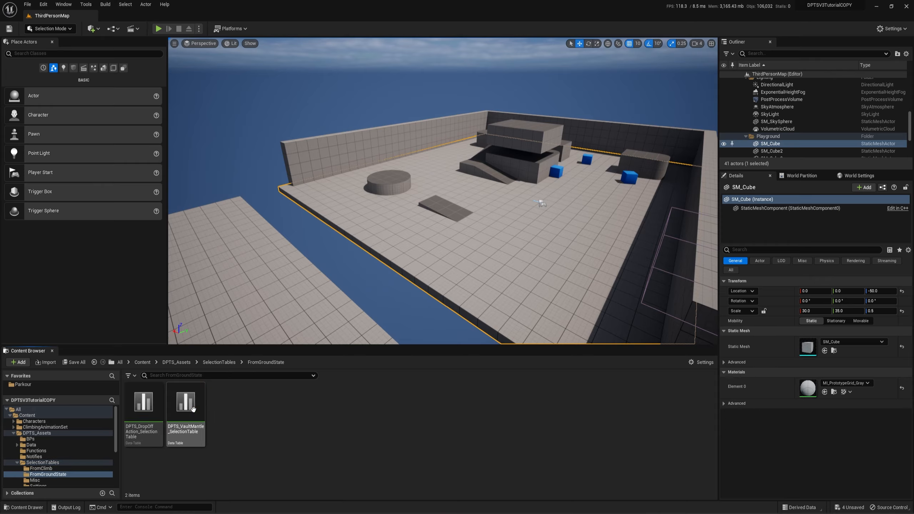
click(229, 363)
double_click(230, 403)
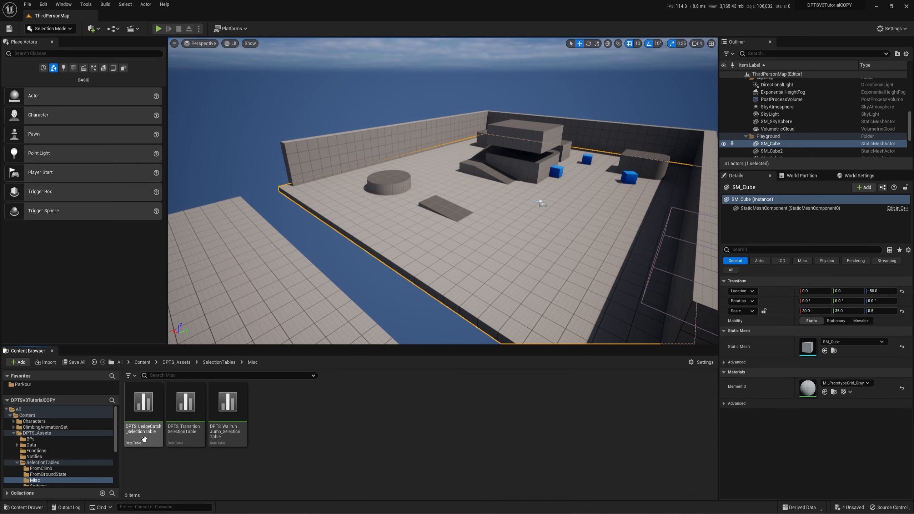
click(214, 362)
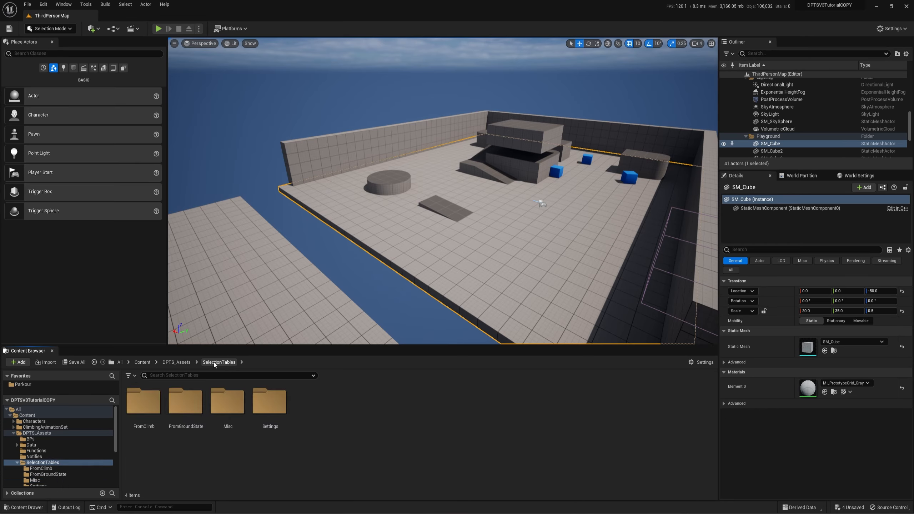
- Open DPTS_VaultMantle_SelectionTable from the FromGroundState folder and maximize its editor window
double_click(185, 402)
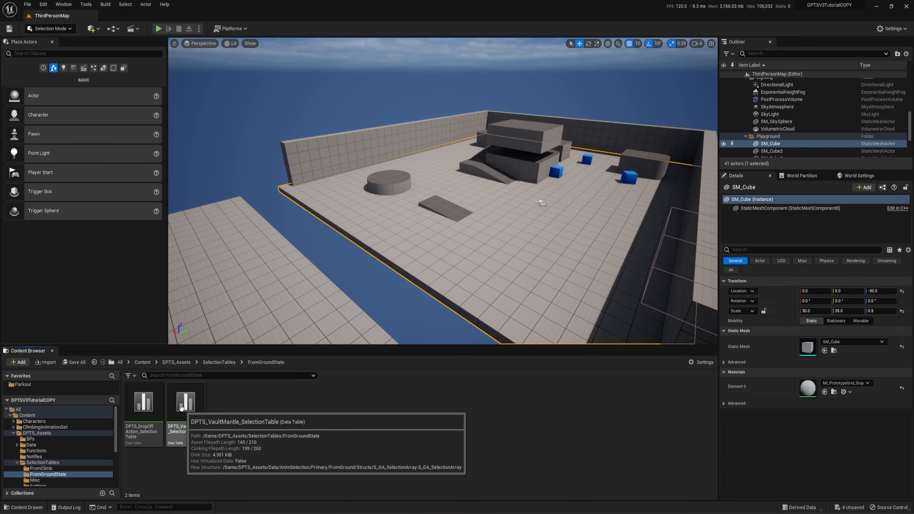
click(193, 415)
double_click(193, 415)
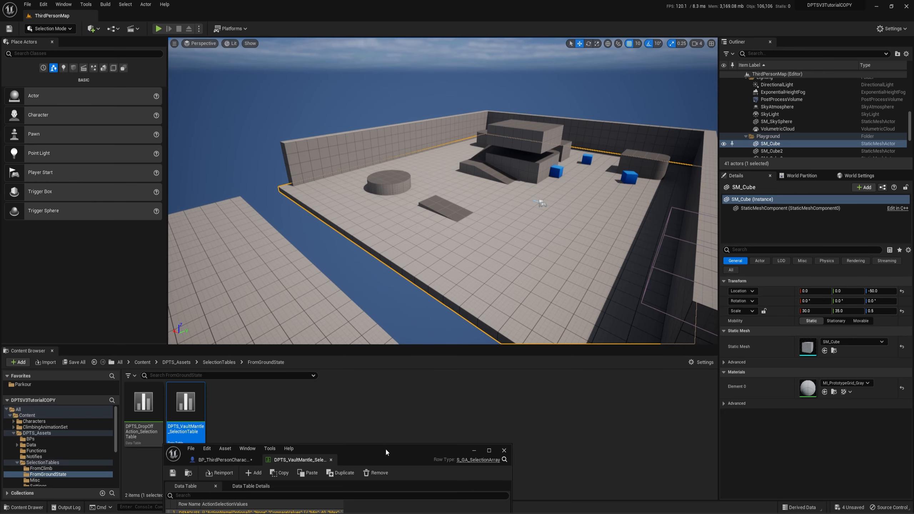
double_click(390, 453)
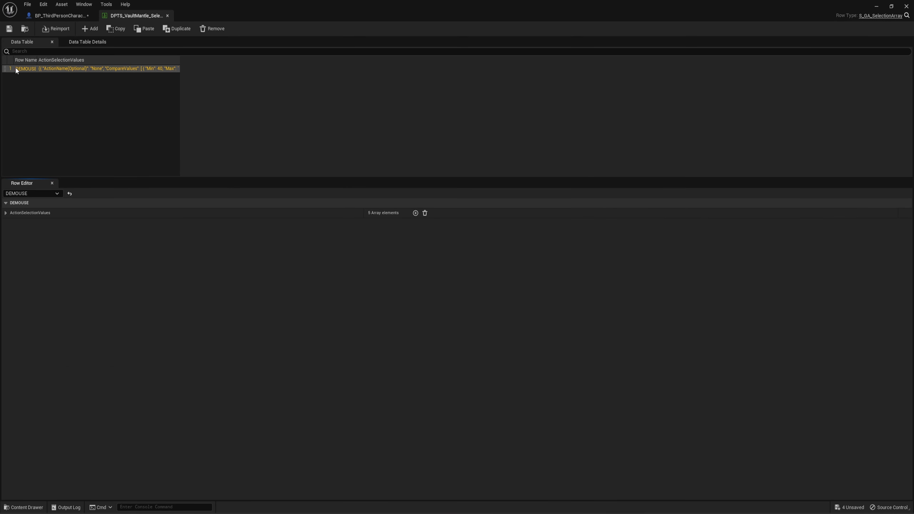
- Remove the DEMOUSE row from the vault mantle selection table
click(44, 93)
click(29, 70)
click(213, 29)
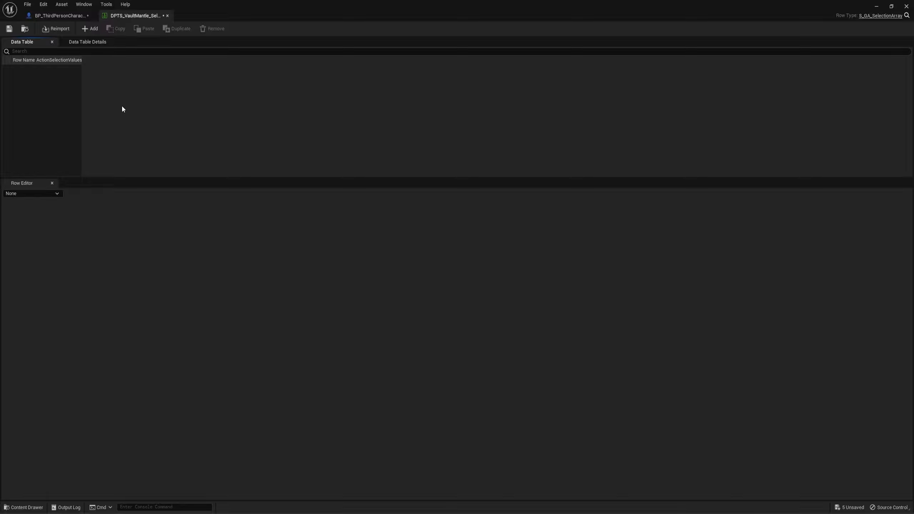
- Add a new row to the table, give its ActionSelectionValues array one element, and expand that element
click(91, 30)
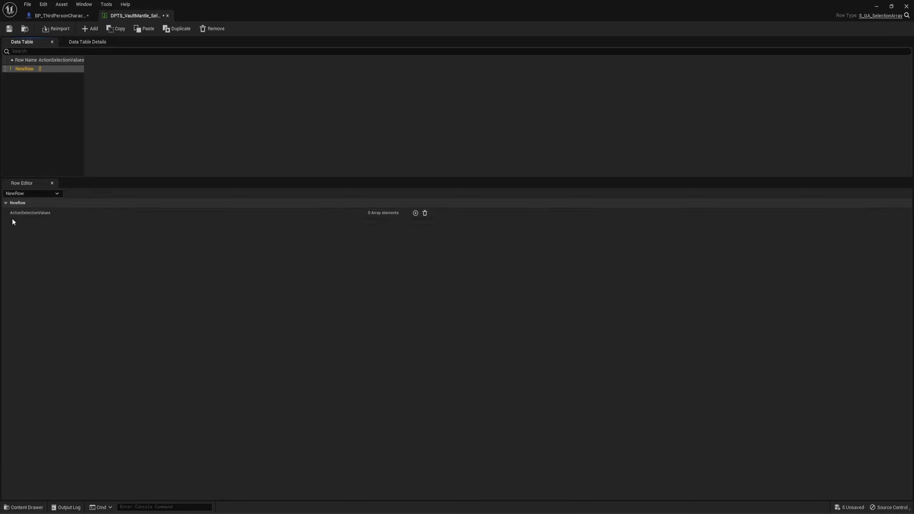
click(416, 213)
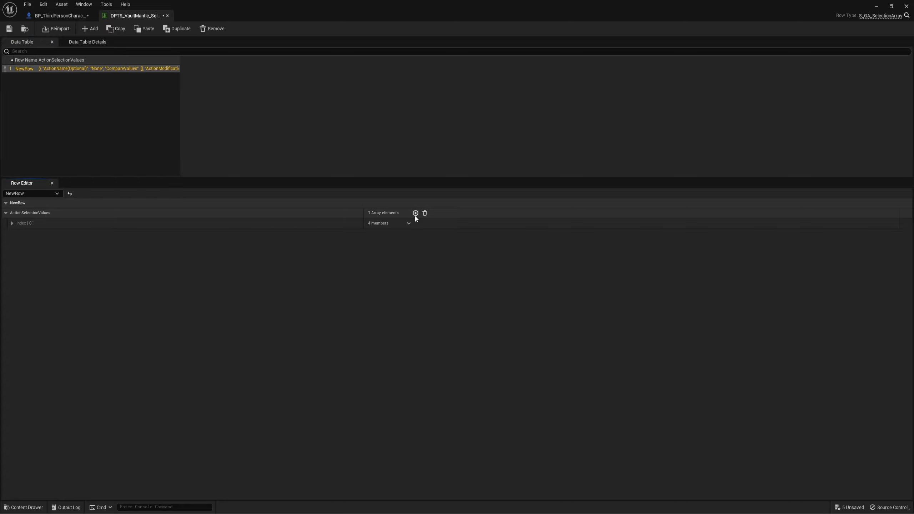
click(12, 223)
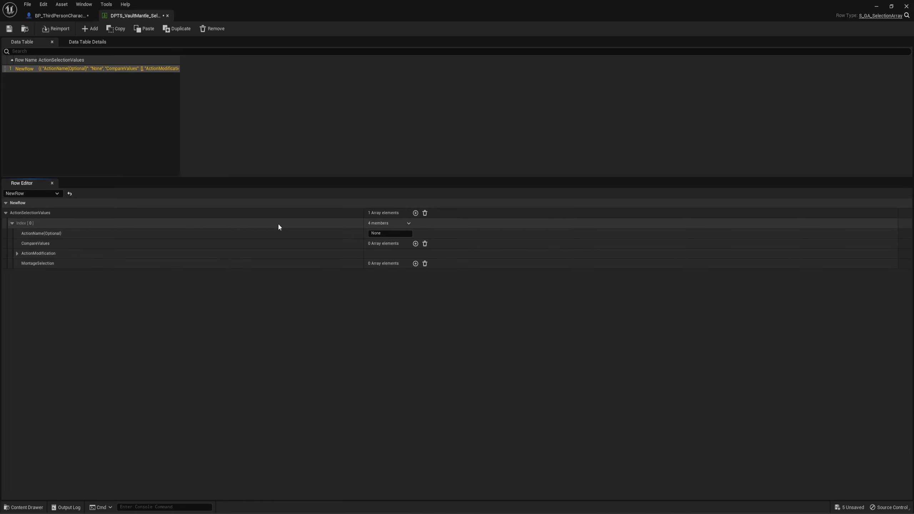
- In the BP_ThirdPersonCharacter event graph, add a DynamicParkourTraceSystem reference and an Anim Selection Vault Mantle node targeting it
click(62, 15)
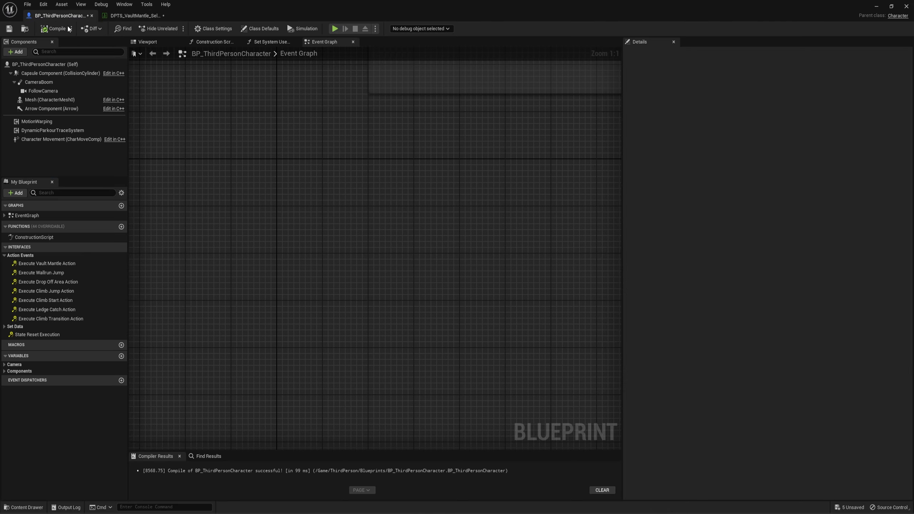
right_drag(395, 191, 360, 229)
scroll(360, 229, down, 4)
right_drag(468, 213, 315, 181)
scroll(318, 269, up, 3)
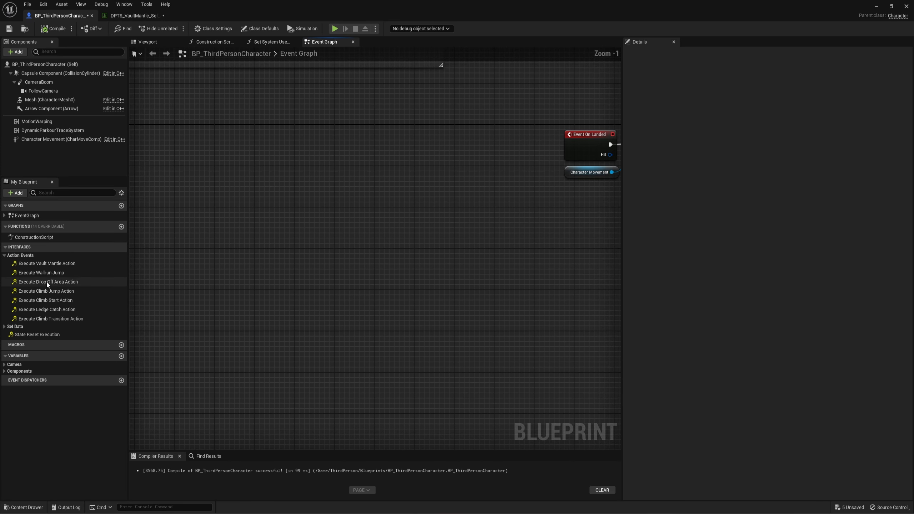
click(70, 264)
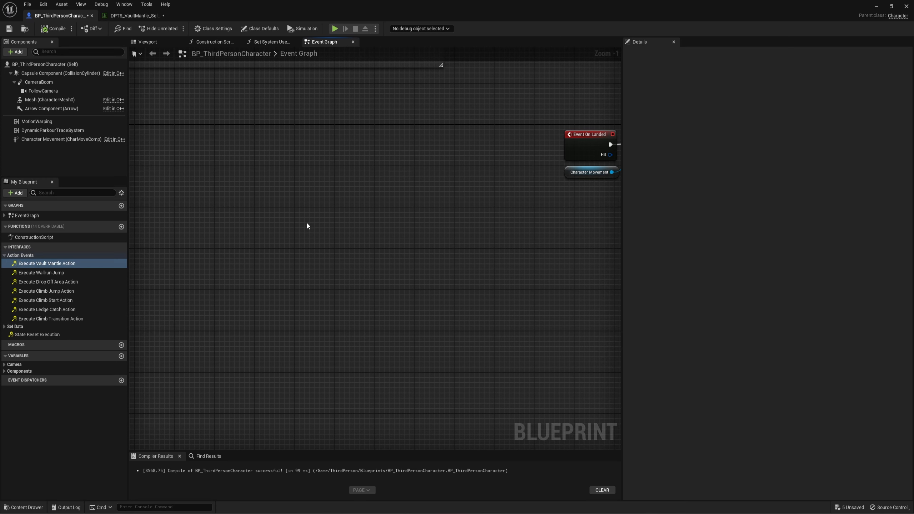
drag(52, 130, 365, 276)
drag(396, 276, 423, 221)
text(a)
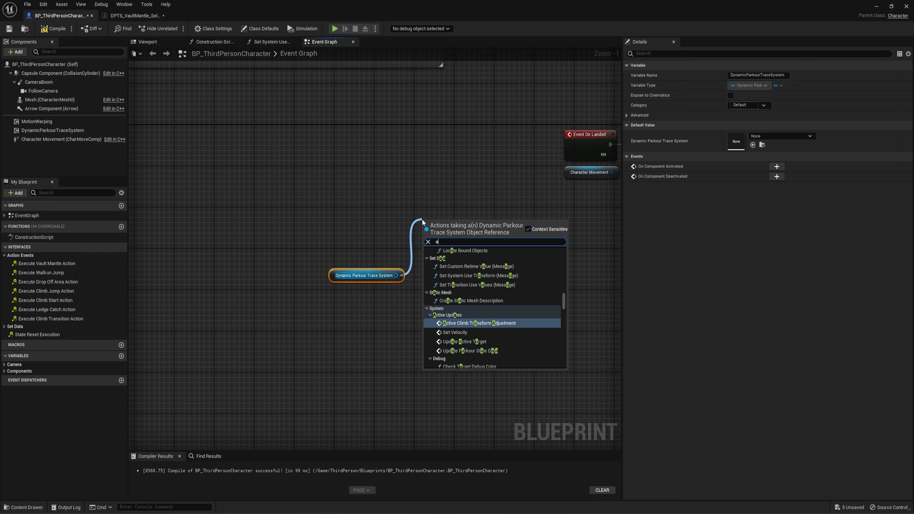
text(nim selecti)
click(463, 329)
drag(349, 277, 348, 256)
click(378, 290)
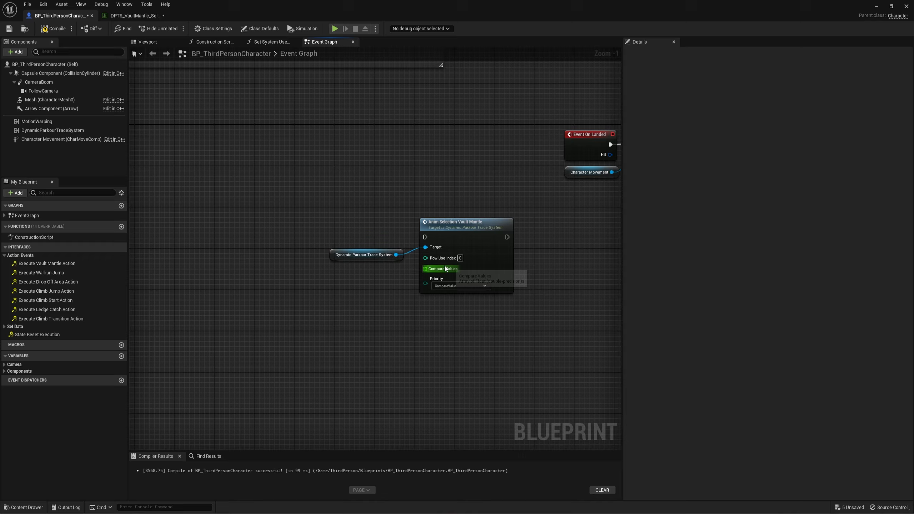
- Feed the Compare Values input of the Anim Selection Vault Mantle node from a Make Array node with five pins
drag(446, 269, 354, 274)
text(mak)
click(435, 333)
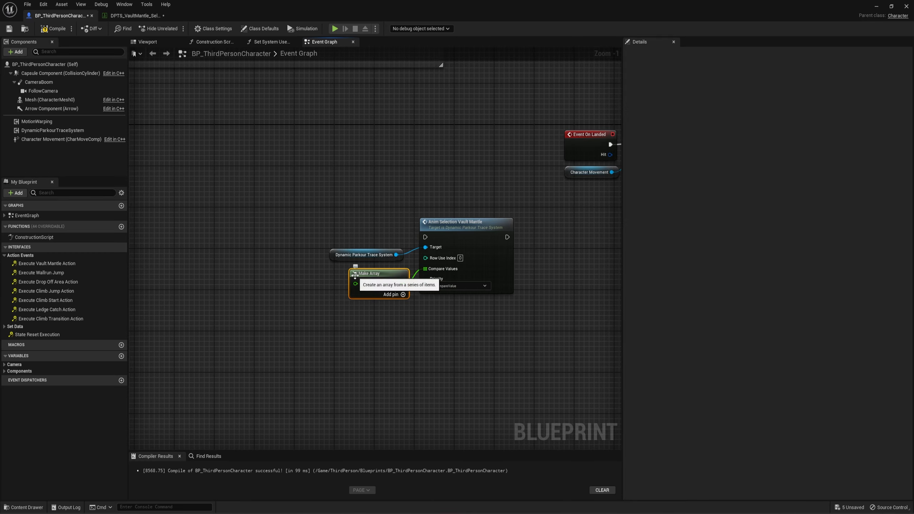
click(403, 295)
click(403, 294)
click(403, 295)
click(403, 295)
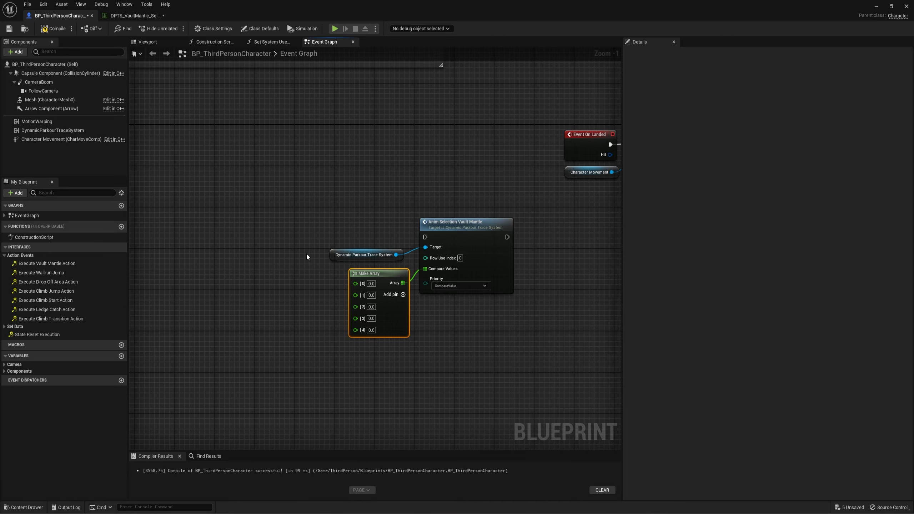
mouse_move(356, 284)
mouse_down()
mouse_move(286, 260)
mouse_move(333, 300)
mouse_move(355, 285)
mouse_up()
click(312, 230)
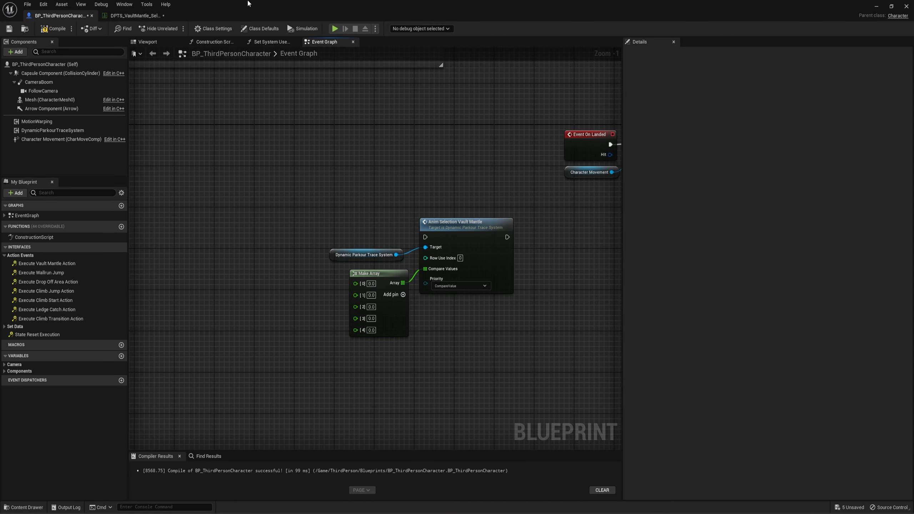
- In DPTS_VaultMantle_SelectionTable, add four elements to the new row's CompareValues array
click(134, 16)
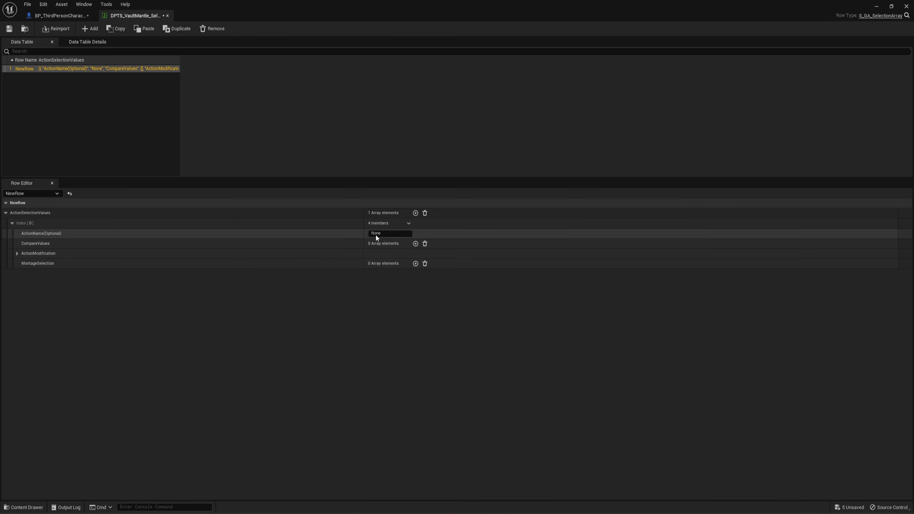
click(416, 243)
click(416, 244)
click(416, 244)
click(416, 244)
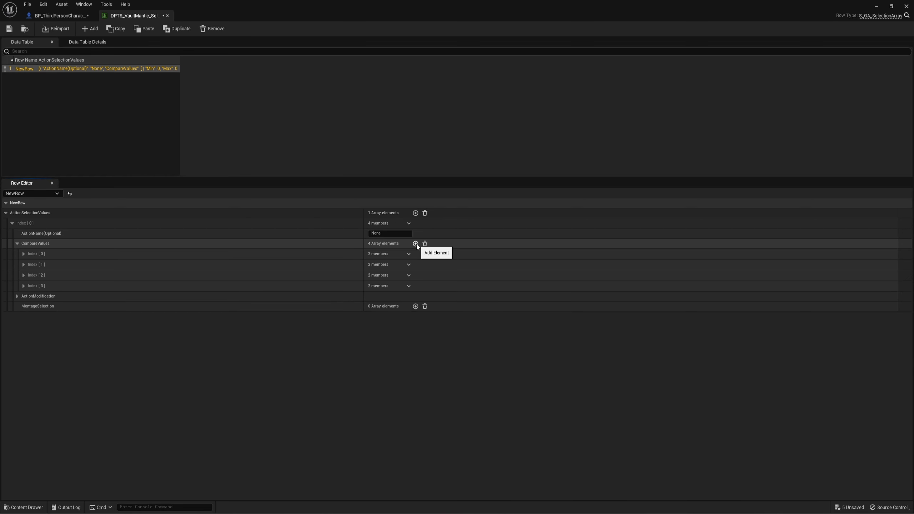
- Expand Index [0] and Index [1] of CompareValues to view their Min and Max fields
click(23, 254)
click(24, 254)
click(24, 264)
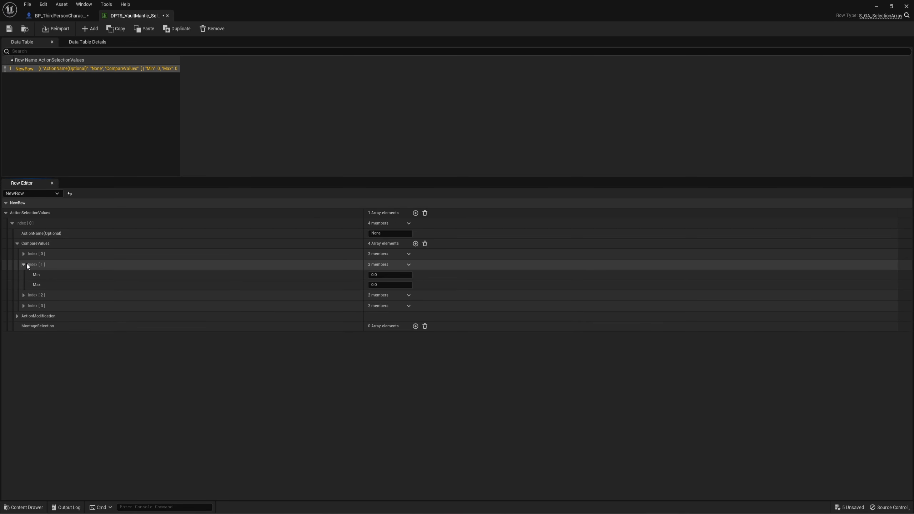
click(24, 264)
click(24, 254)
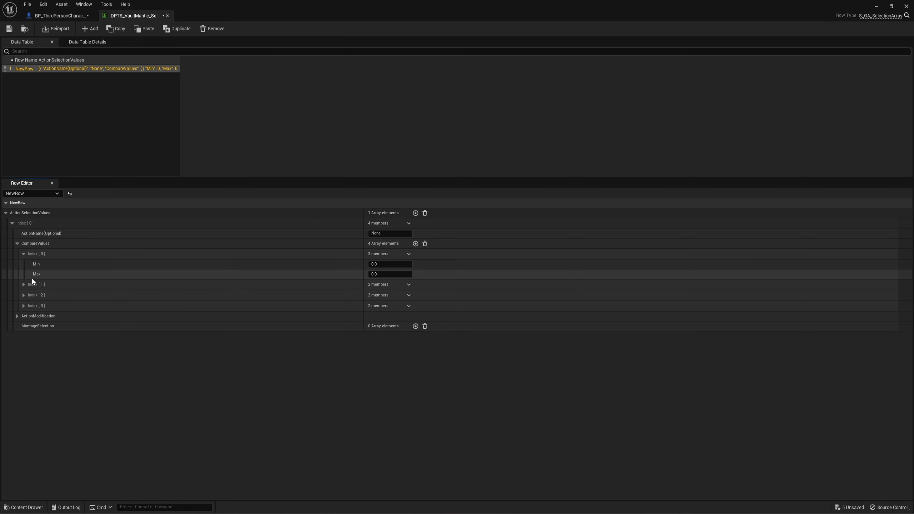
click(23, 285)
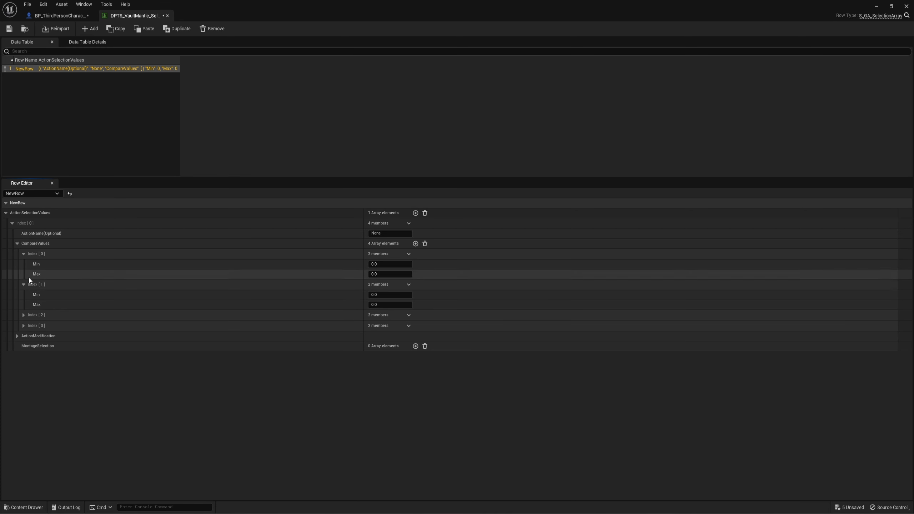
- In the character's event graph, move the Dynamic Parkour Trace System node slightly farther from the Make Array node
click(59, 15)
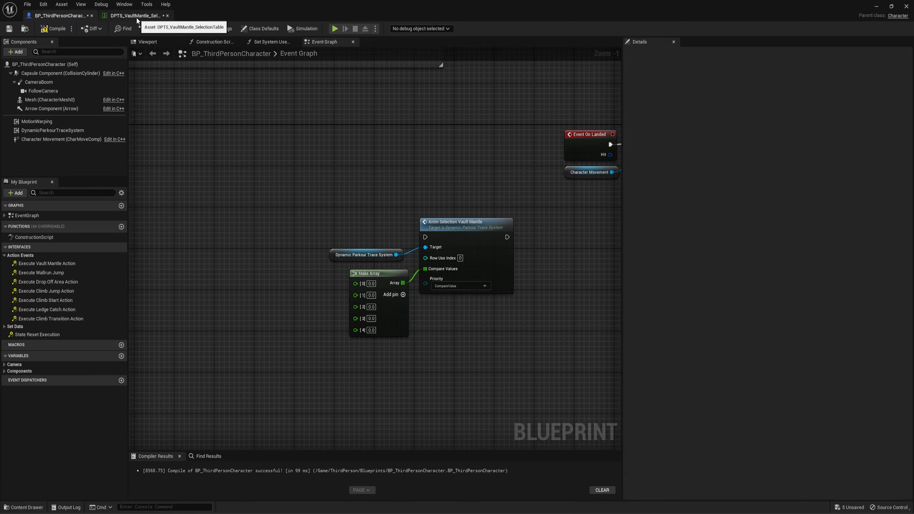
drag(340, 254, 330, 238)
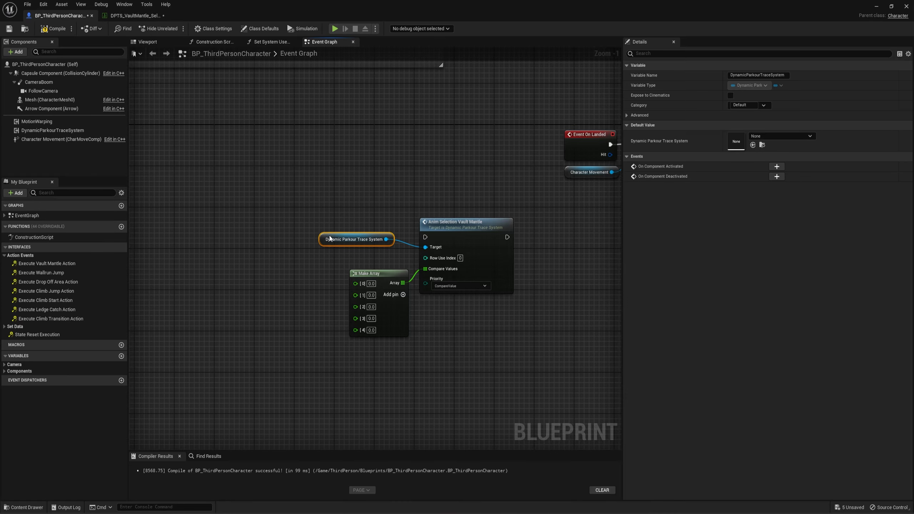
click(320, 173)
- Return to the vault mantle selection table, expand ActionModification and view the available PrimaryModification options
click(133, 15)
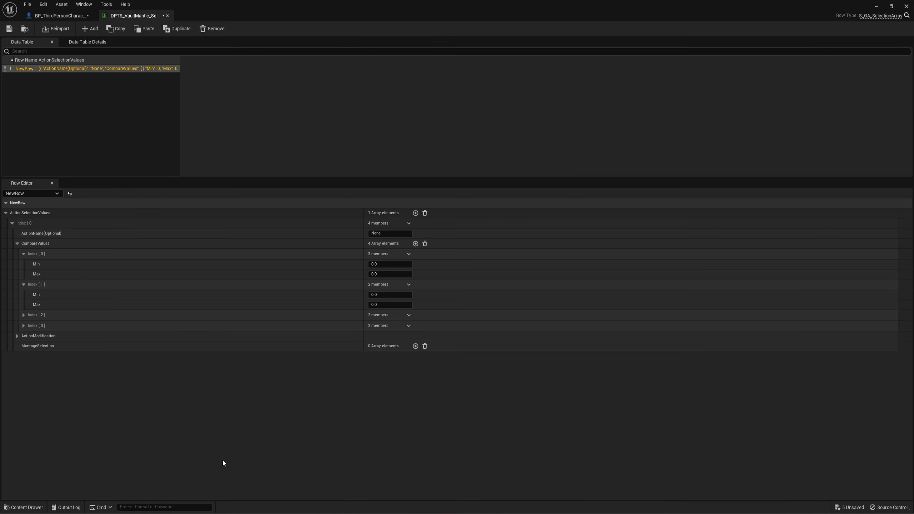
click(16, 336)
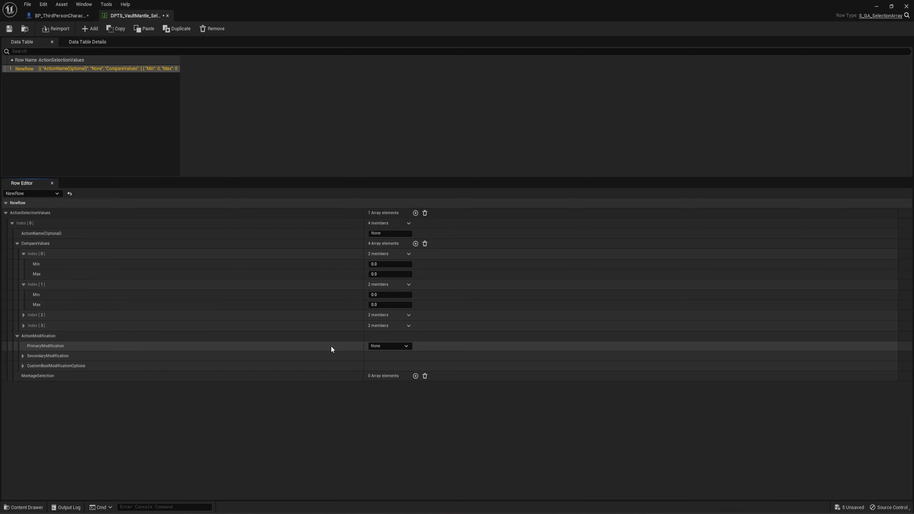
click(381, 347)
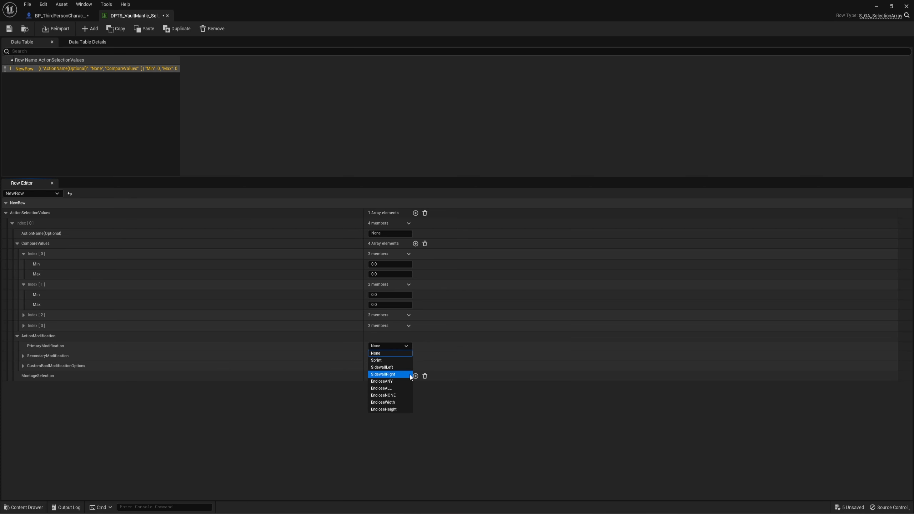
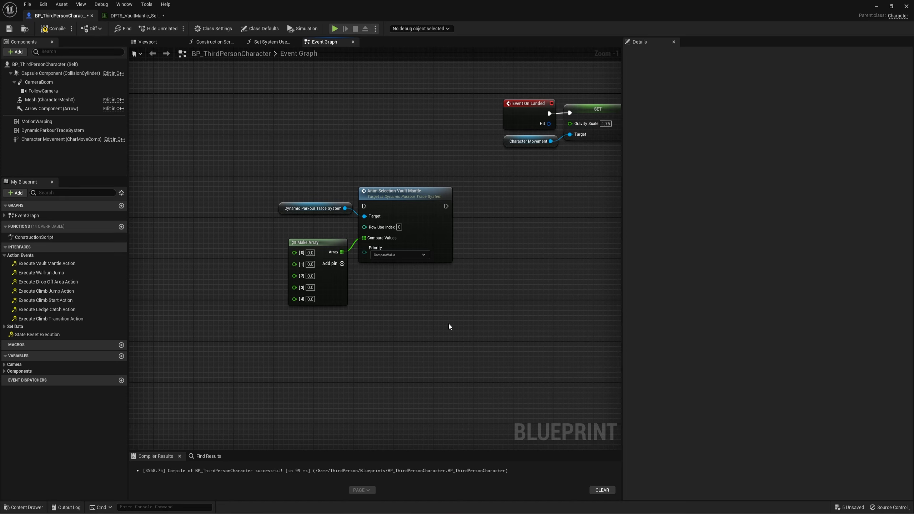
- Delete the Dynamic Parkour Trace System, Make Array and Anim Selection Vault Mantle nodes from the character's event graph
drag(243, 162, 456, 318)
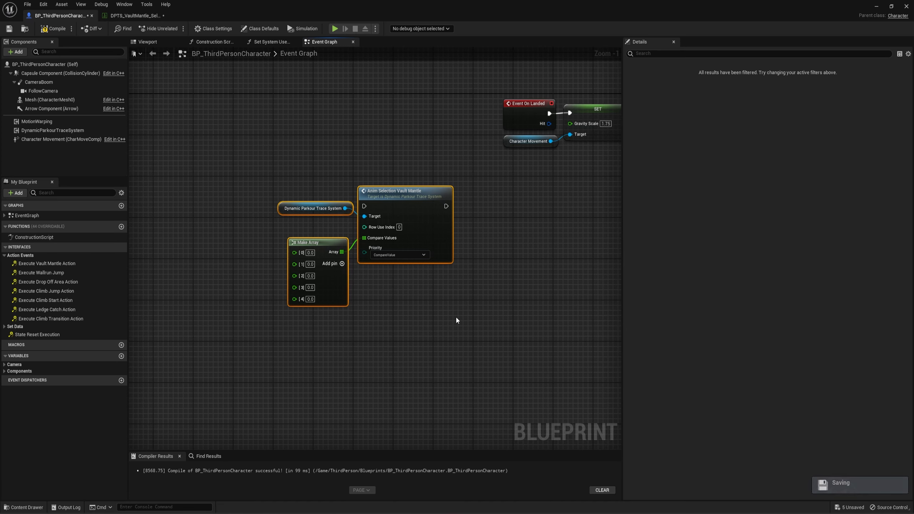
key(Delete)
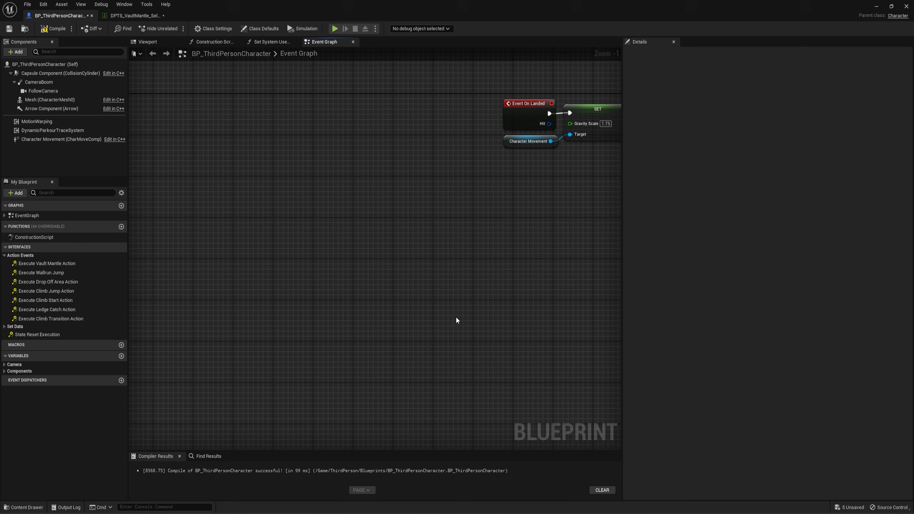
- Select the DynamicParkourTraceSystem component and review the actions in its Allowed Action Listing
click(30, 132)
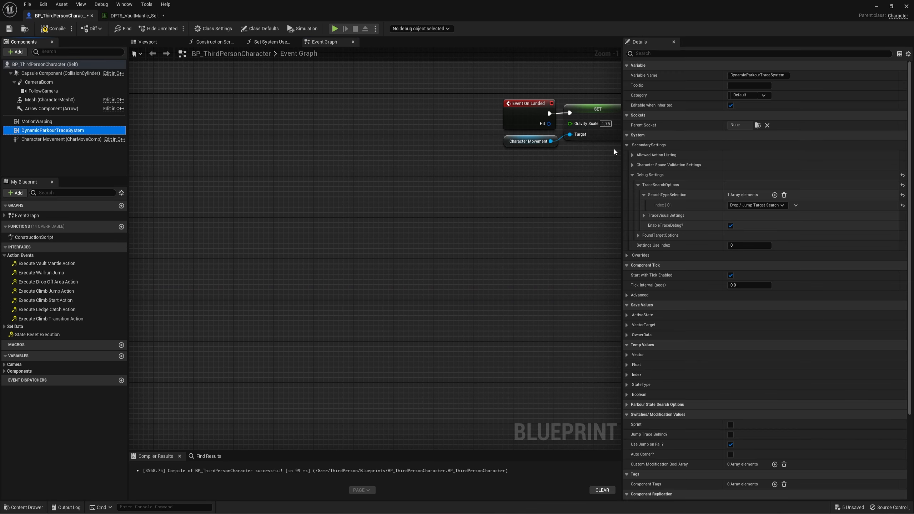
click(633, 156)
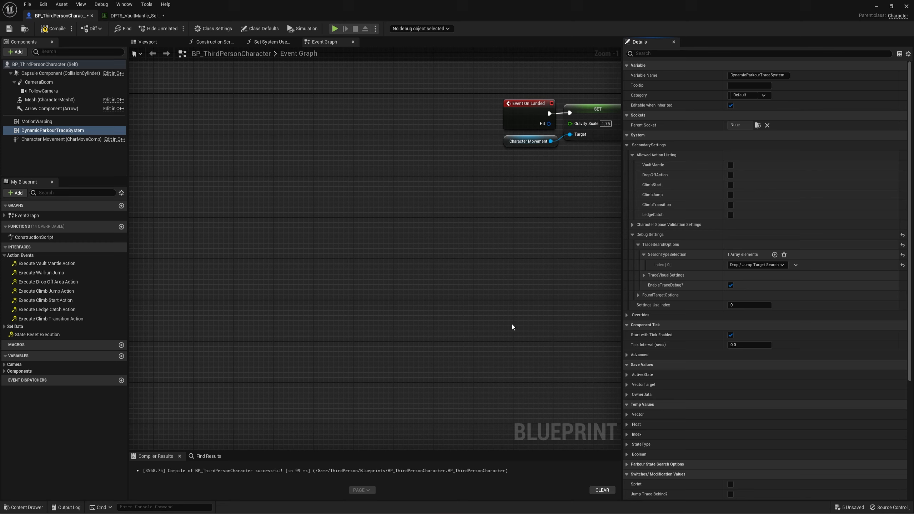
right_drag(513, 327, 421, 345)
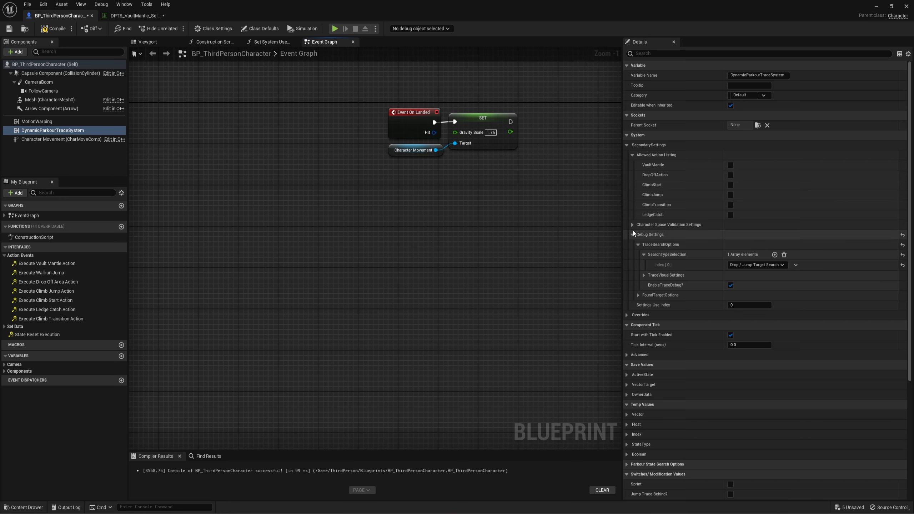
click(633, 156)
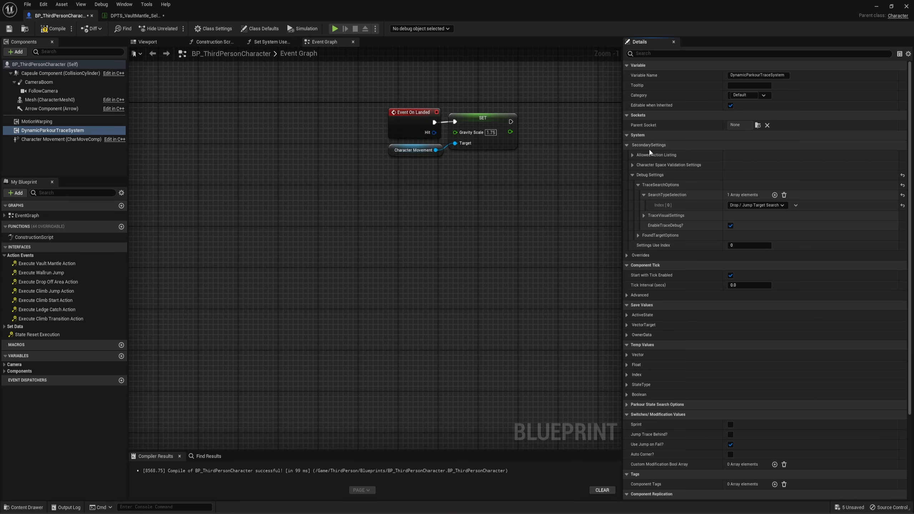
- Enable ShowTargets? in the FoundTargetOptions of the component's Debug Settings
click(639, 185)
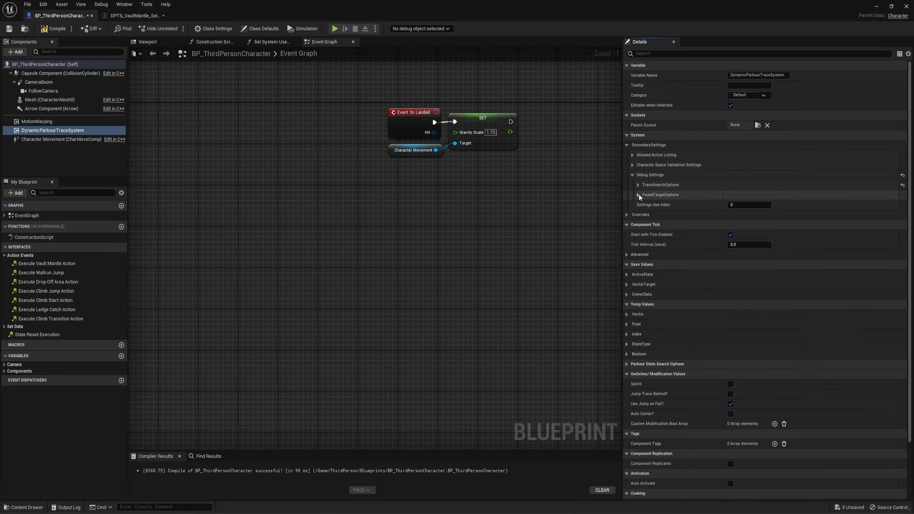
click(639, 195)
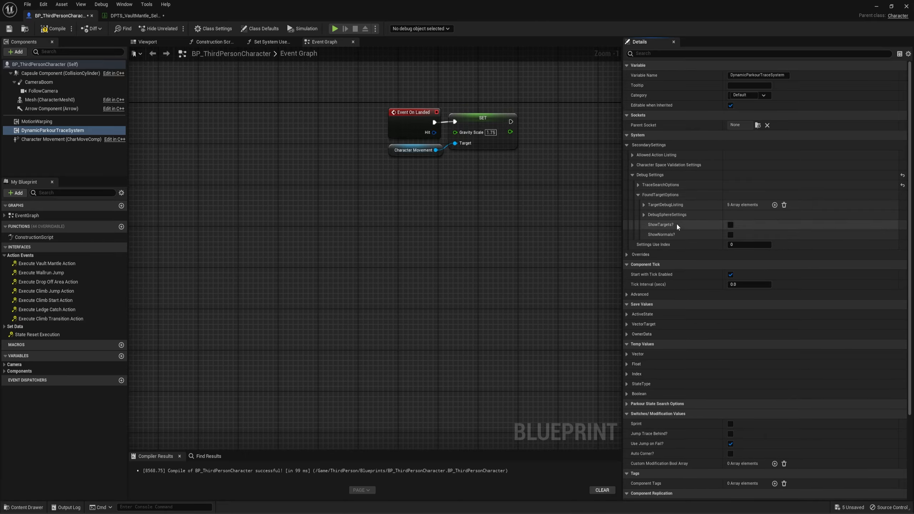
click(730, 224)
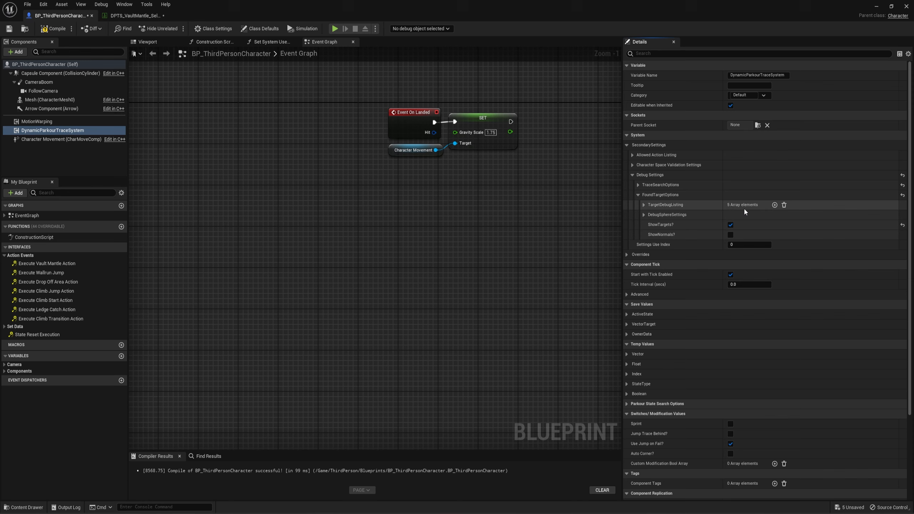
- Examine the target names and debug colors of all TargetDebugListing entries, and collapse the list
shift+click(644, 205)
scroll(737, 194, down, 3)
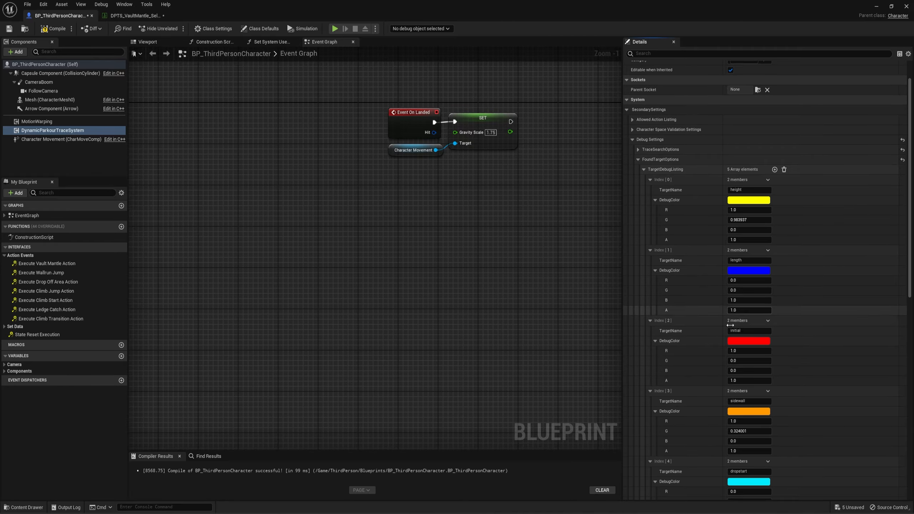
scroll(720, 299, down, 2)
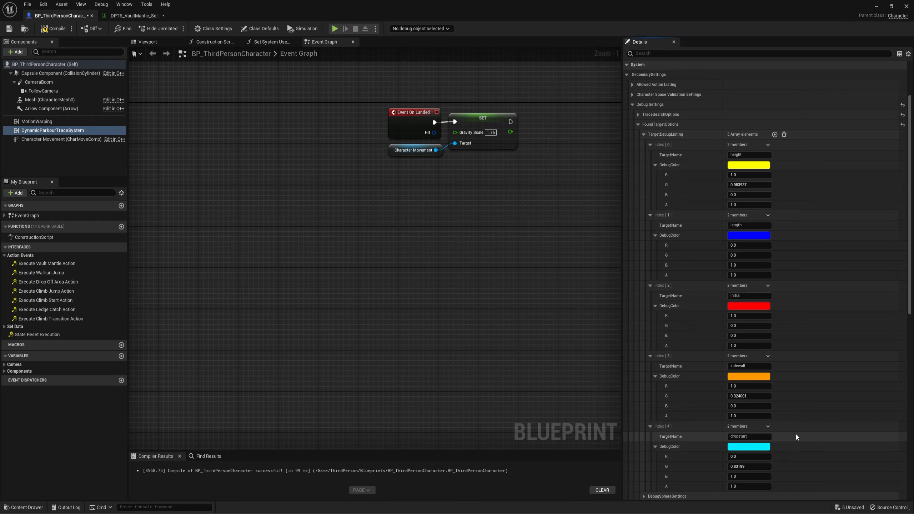
click(748, 154)
click(754, 225)
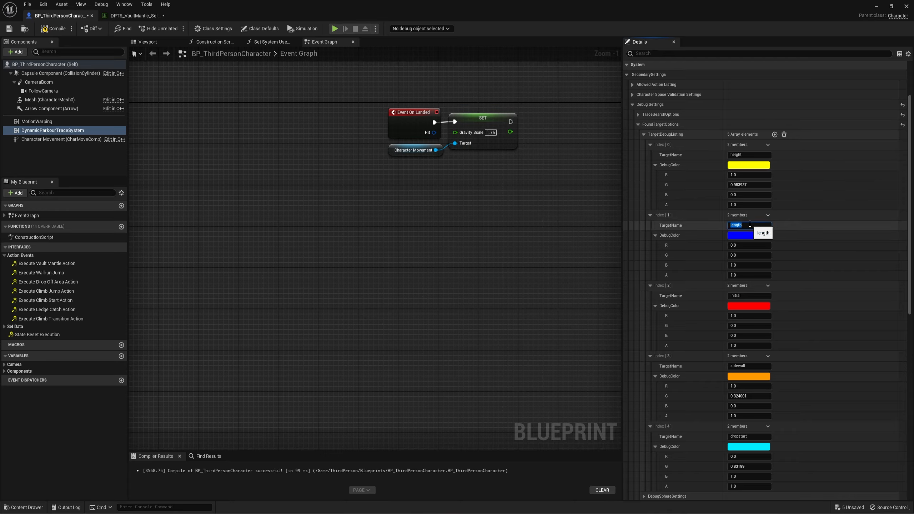
click(756, 294)
click(761, 366)
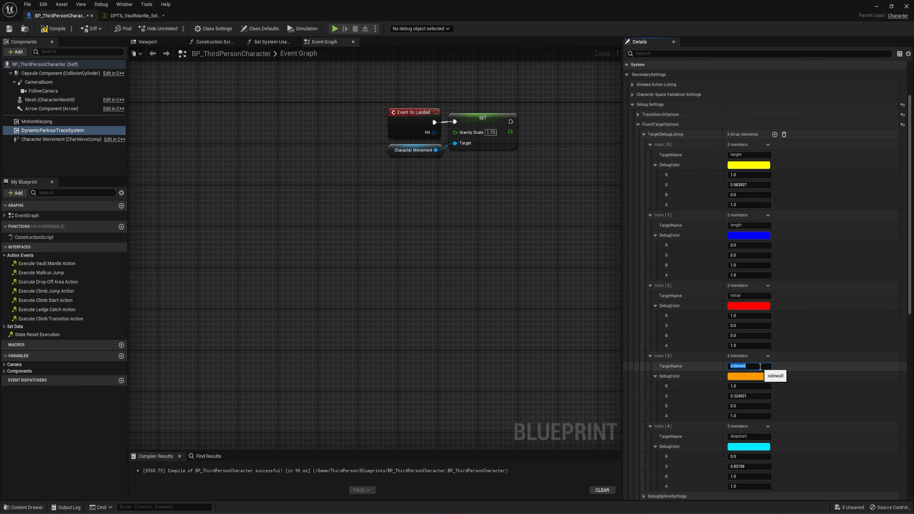
scroll(761, 367, down, 2)
click(762, 400)
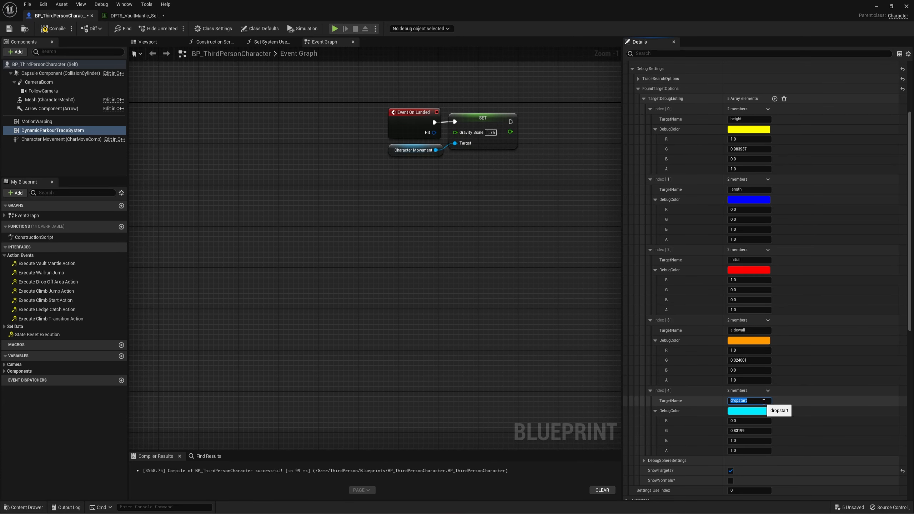
scroll(805, 403, up, 5)
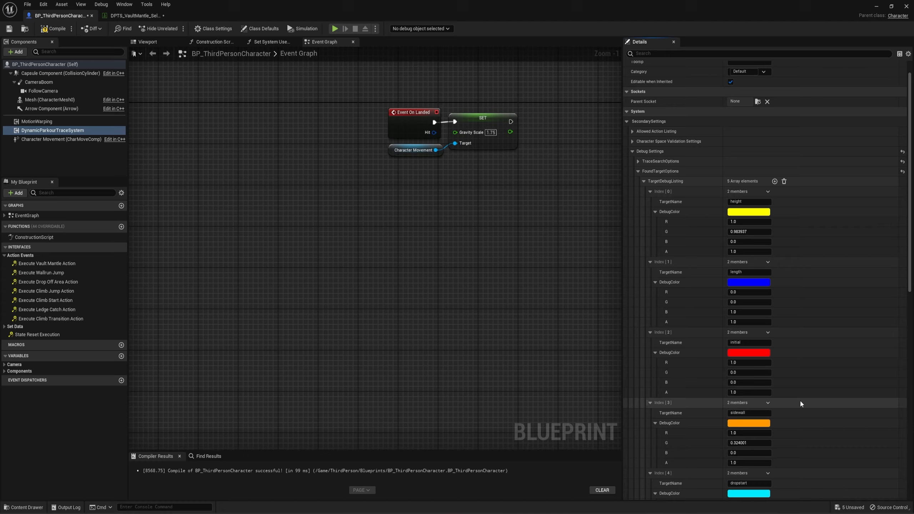
click(643, 184)
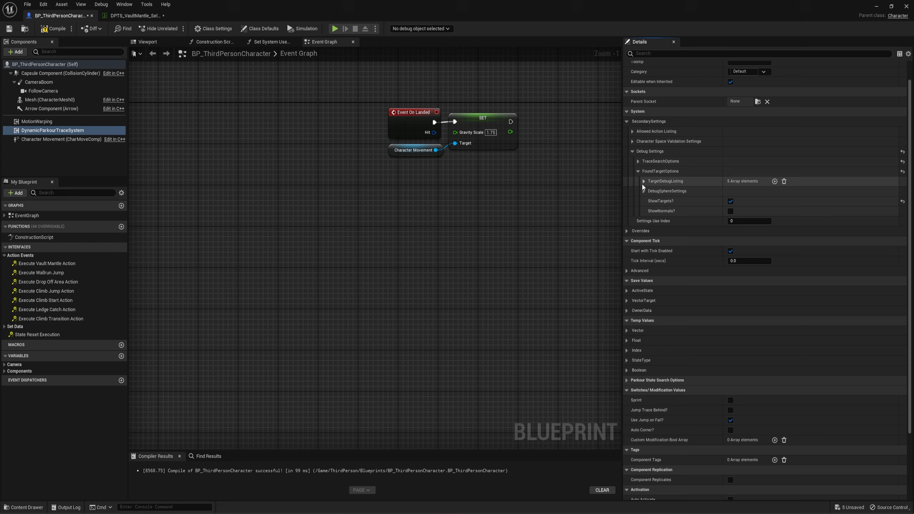
- Examine the TargetDebugListing entries, DebugSphereSettings and ShowNormals? option in the component's FoundTargetOptions
click(643, 183)
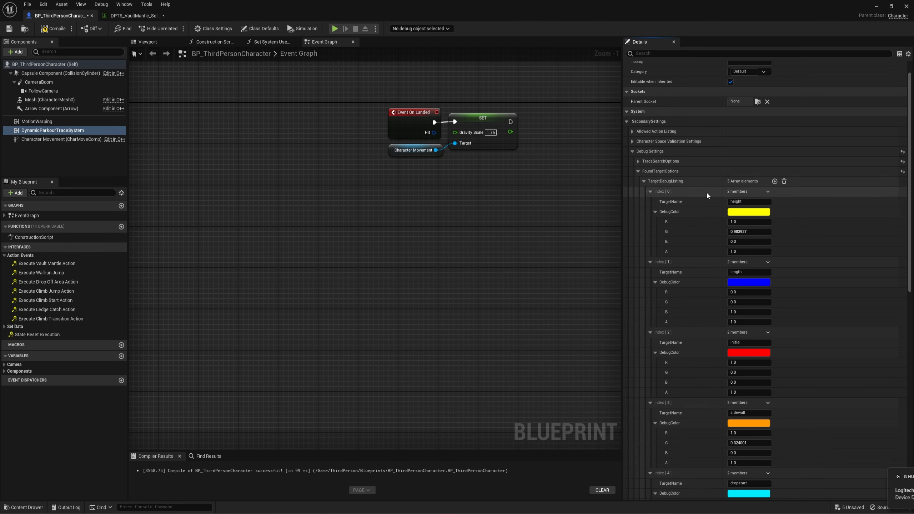
click(644, 181)
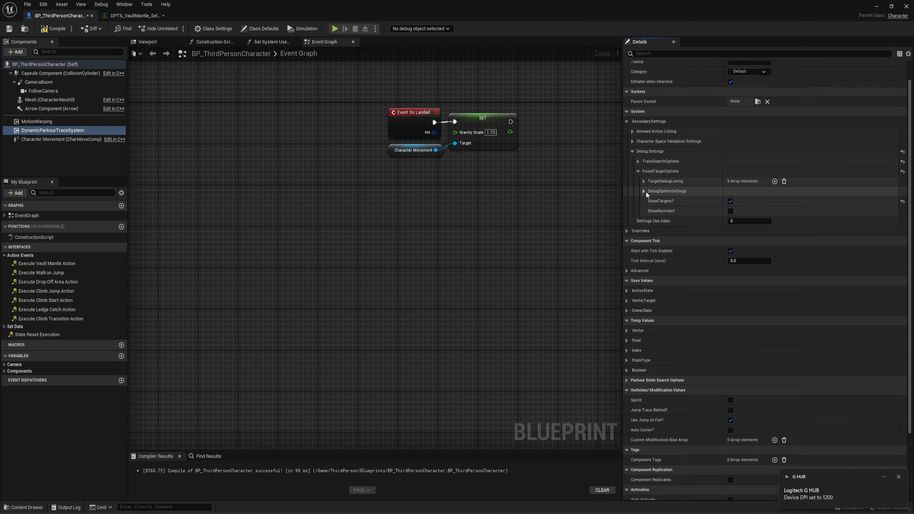
click(645, 191)
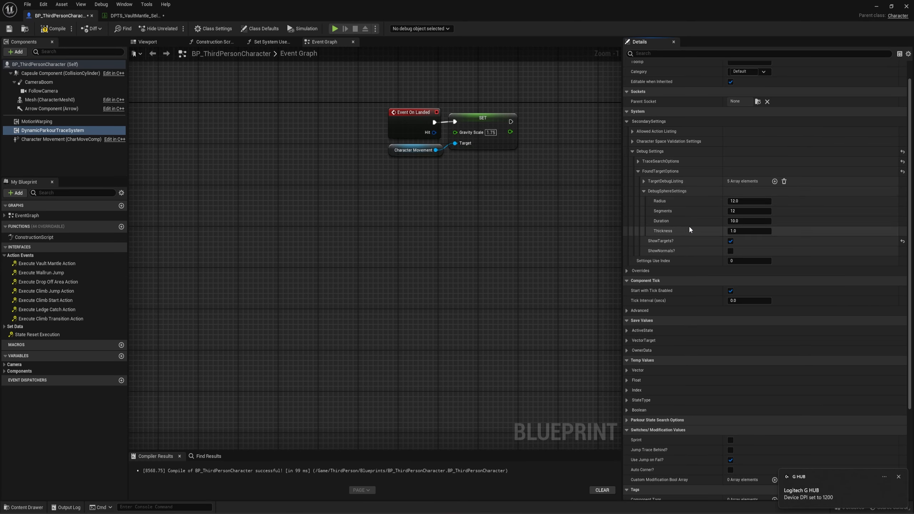
click(645, 191)
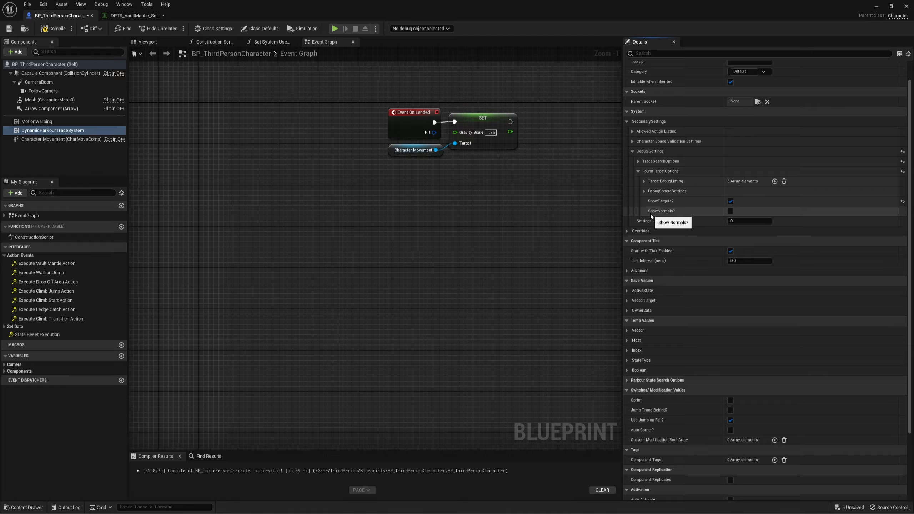
click(731, 211)
click(731, 211)
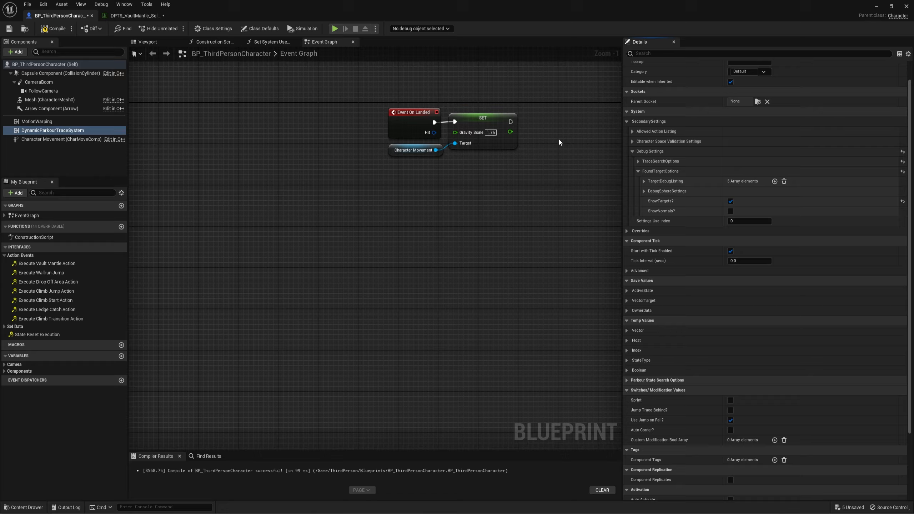
- Compile and save the BP_ThirdPersonCharacter blueprint
click(52, 29)
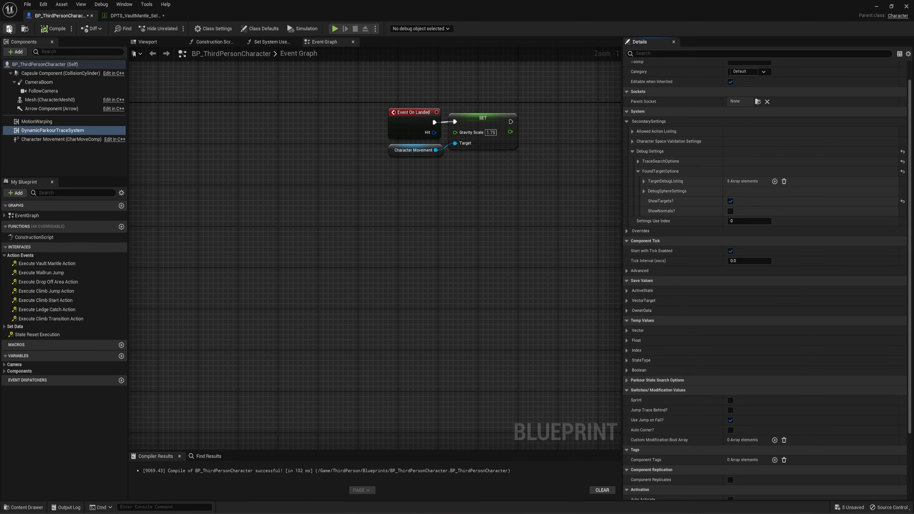
click(9, 28)
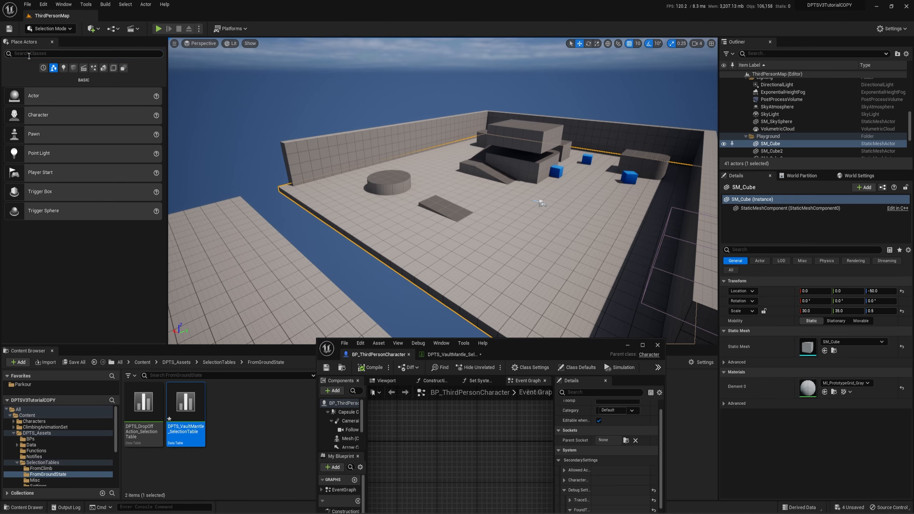
- Place a Cube actor on the playground floor of the level and scale it to a thin wall of 0.25 × 3.75 × 1.0
click(29, 54)
text(cube)
drag(33, 71, 484, 198)
key(w)
right_drag(483, 199, 501, 208)
key(r)
drag(468, 262, 521, 224)
key(w)
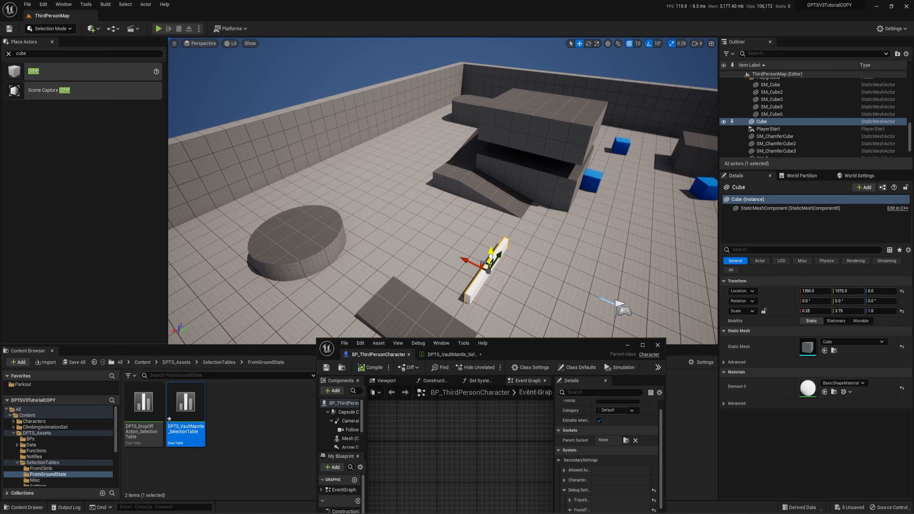
- Play the level in the editor and vault the character over the white wall to check the debug target spheres
click(500, 280)
key(d)
right_drag(500, 280, 510, 286)
key(alt+p)
key(w)
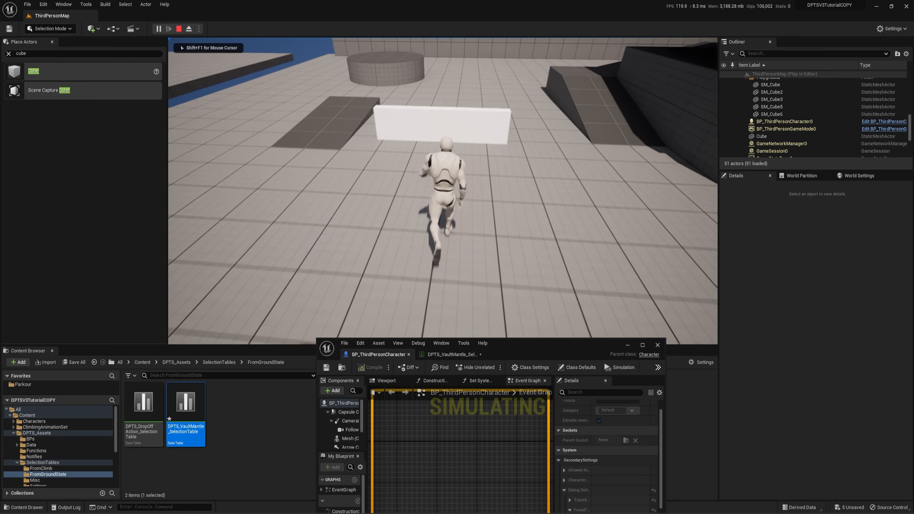
key(space)
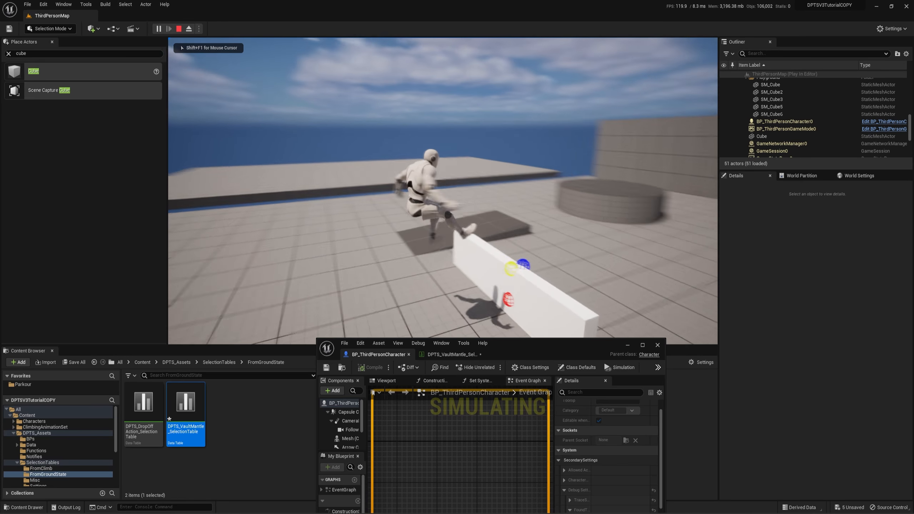
key(d)
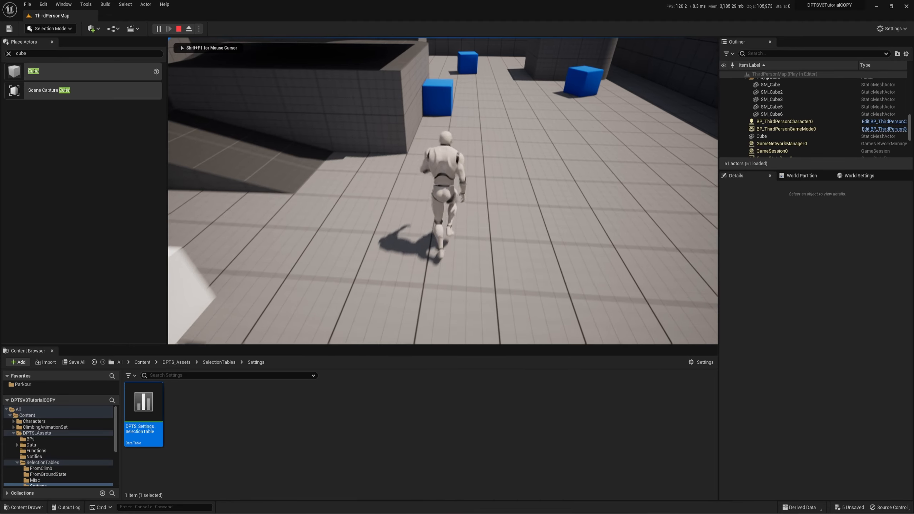
- Trigger a parkour action at the blue cube beside the wall, inspect its debug target spheres, and stop playing
key(w)
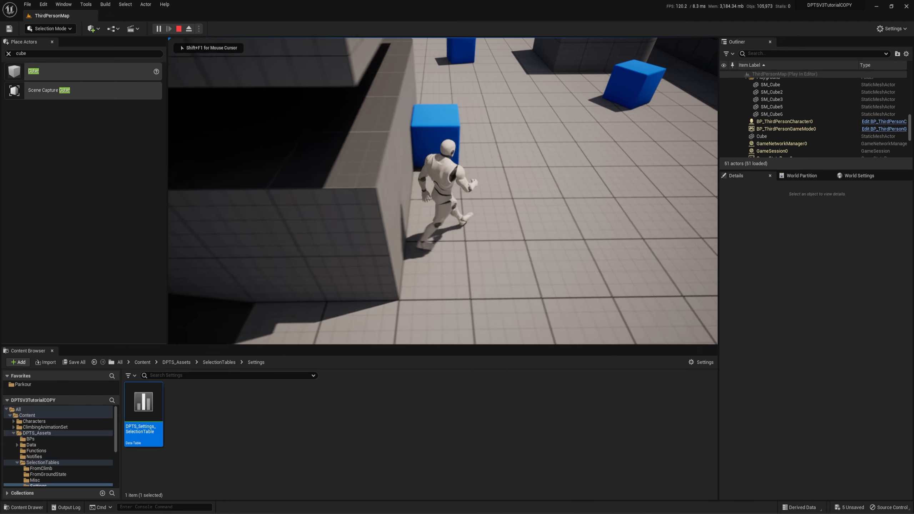
key(space)
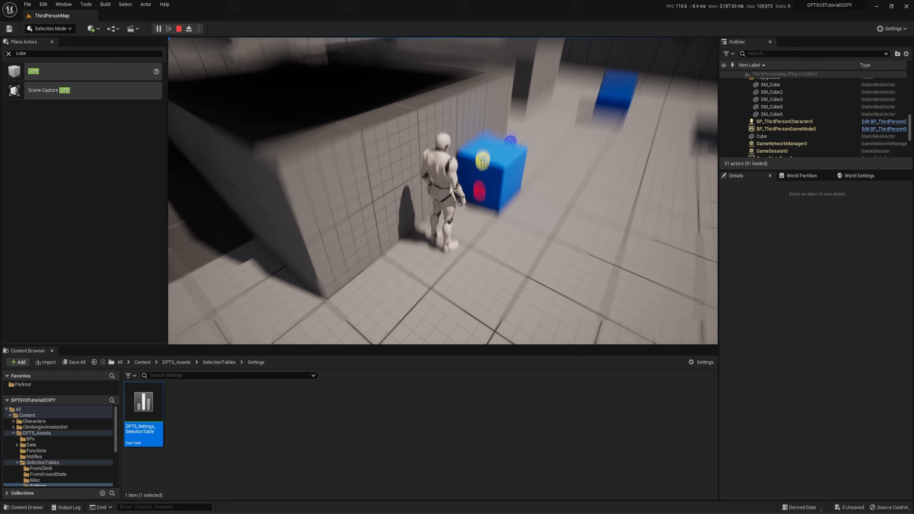
key(d)
key(s)
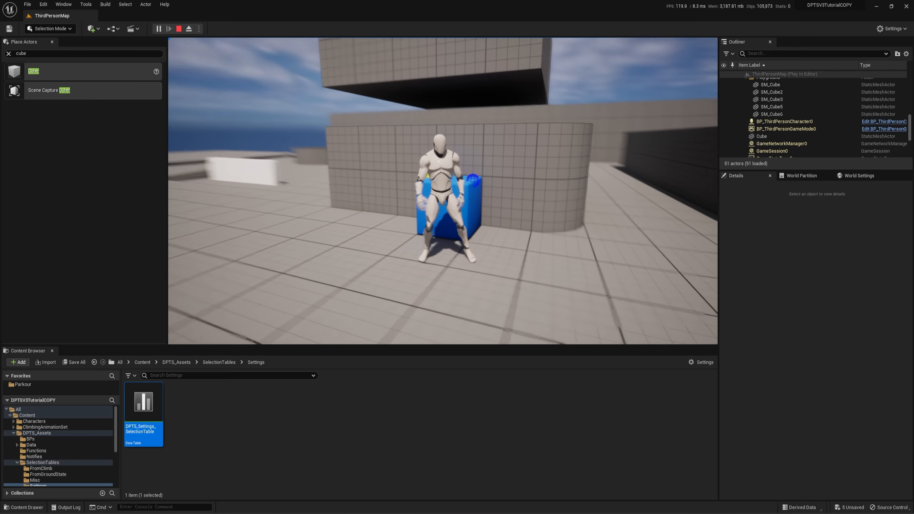
key(a)
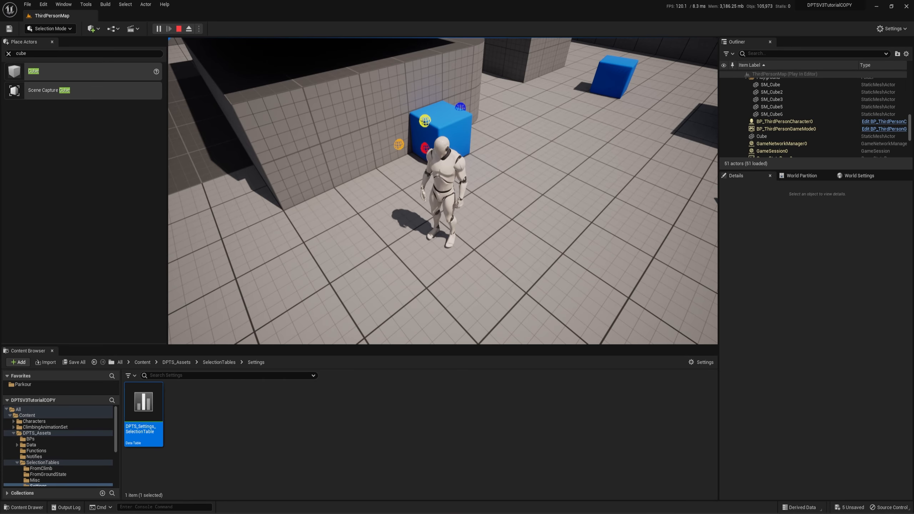
key(Escape)
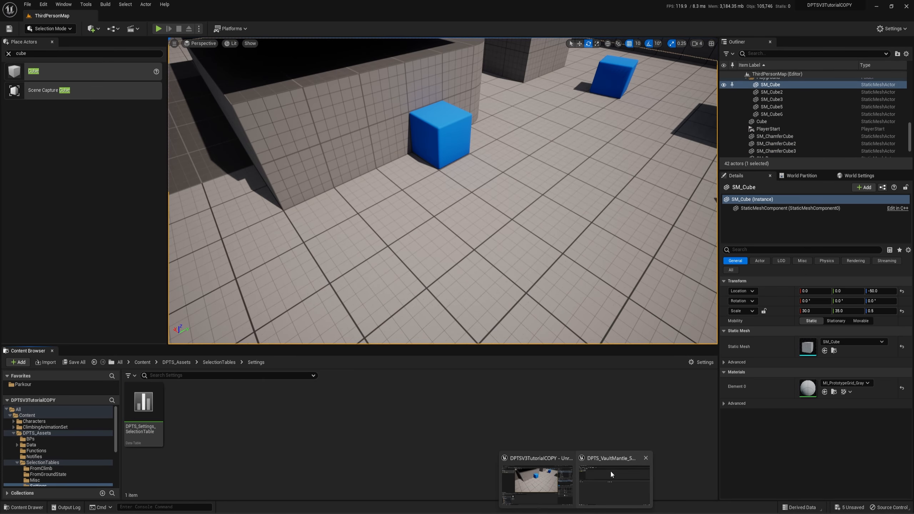
- Return to the BP_ThirdPersonCharacter event graph and add a DynamicParkourTraceSystem reference below the Event On Landed nodes
click(610, 471)
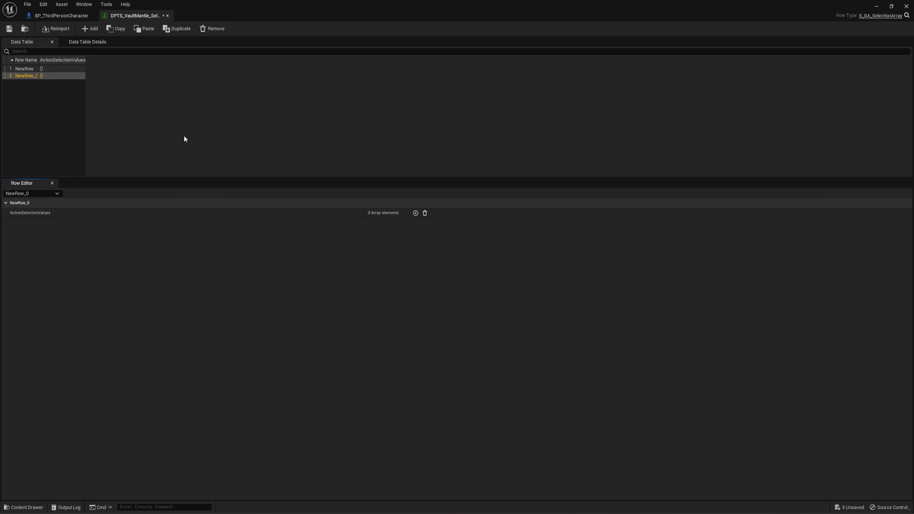
click(61, 15)
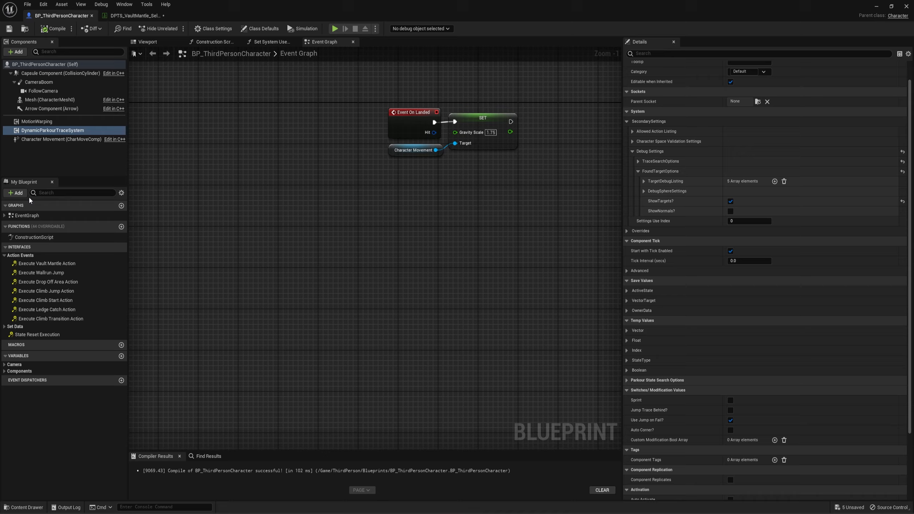
right_drag(312, 151, 307, 181)
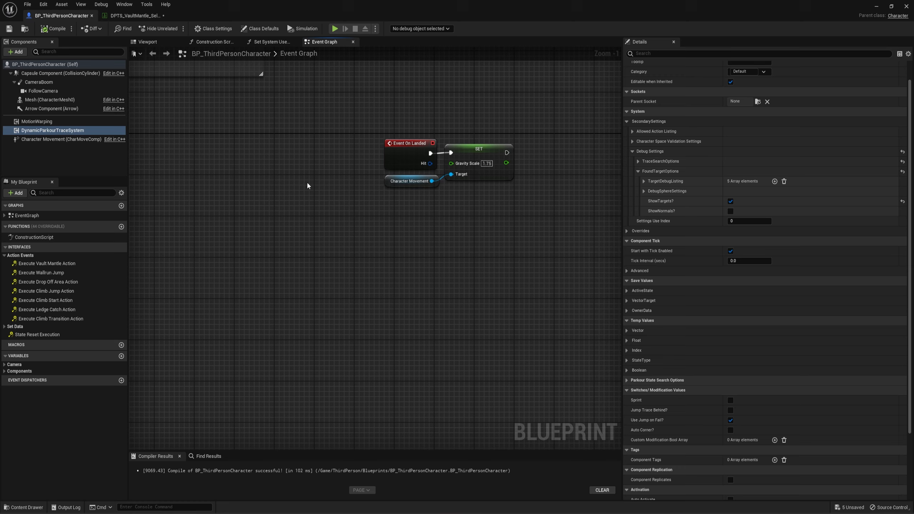
drag(62, 134, 307, 305)
- Add an Anim Selection Vault Mantle node targeting the Dynamic Parkour Trace System reference, and position it slightly above the reference
drag(376, 305, 401, 273)
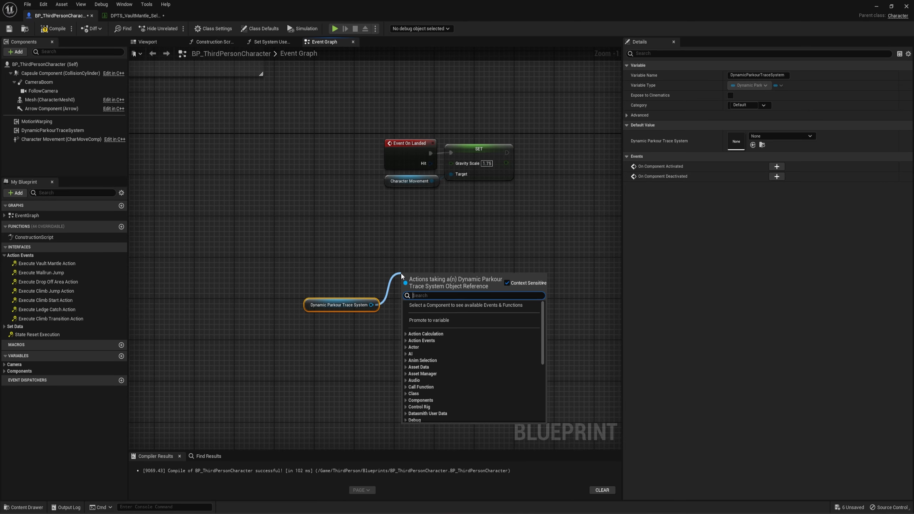
text(vault mantle ani)
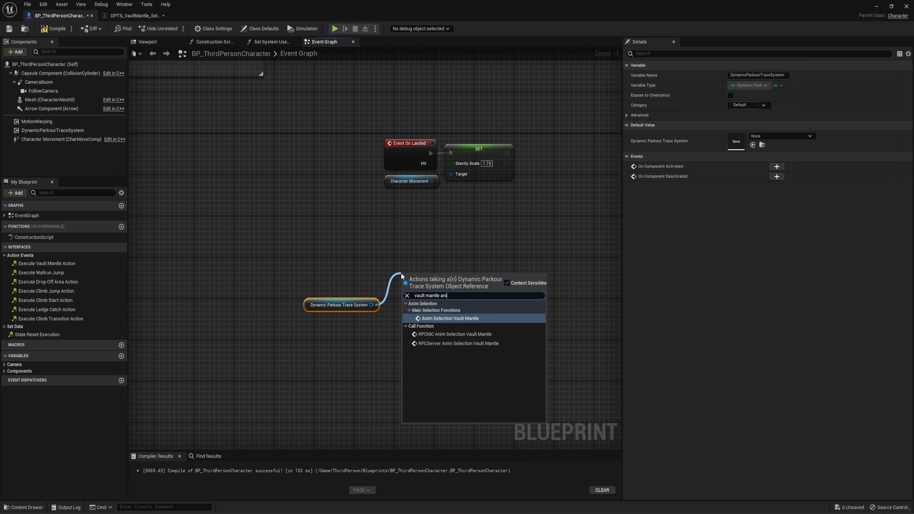
text(mation)
key(Return)
right_click(403, 275)
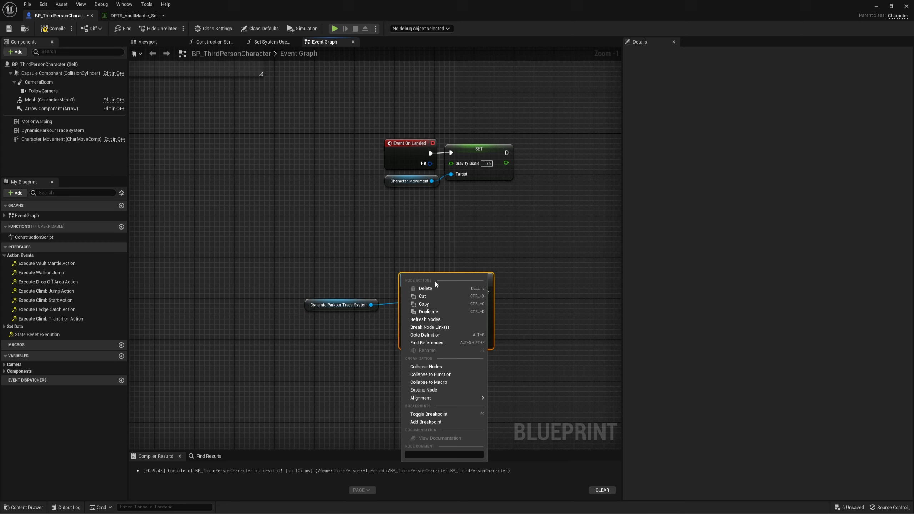
click(504, 288)
drag(439, 278, 453, 257)
right_drag(465, 353, 447, 316)
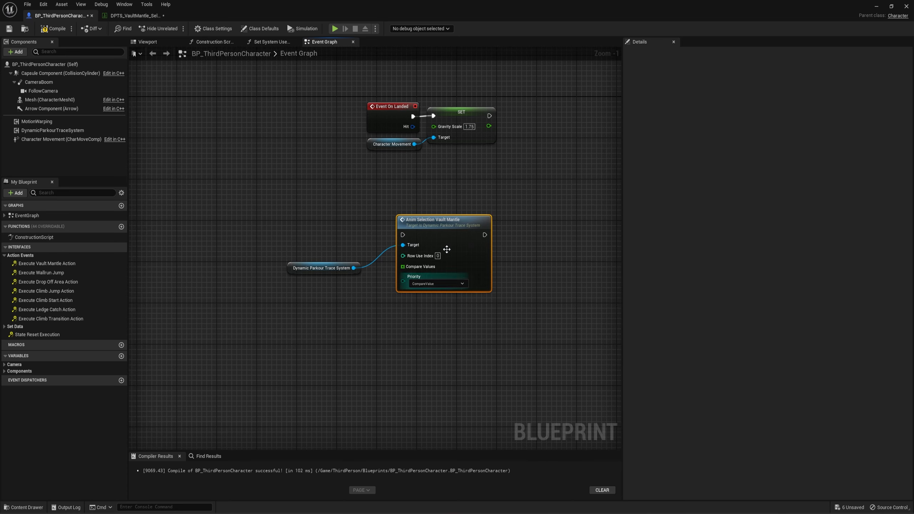
- Open the Anim Selection Vault Mantle function's blueprint, open its WarpNames macro, and enlarge the graph area
double_click(443, 232)
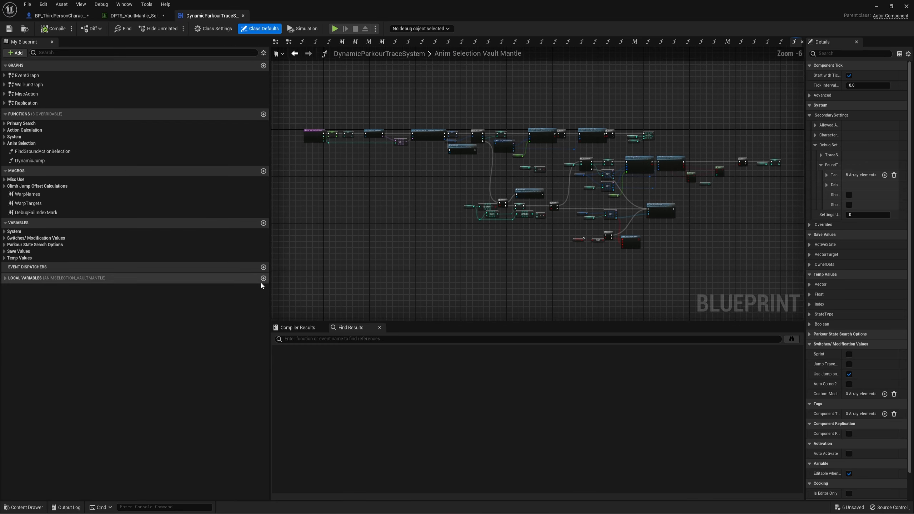
double_click(29, 195)
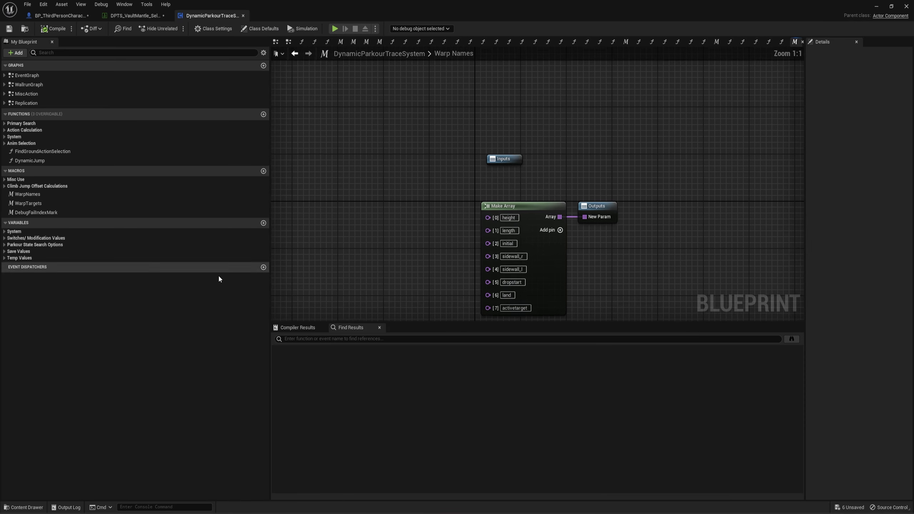
drag(486, 323, 499, 402)
- Examine the warp target names in the Make Array node of the Warp Names macro and its output
drag(455, 244, 554, 268)
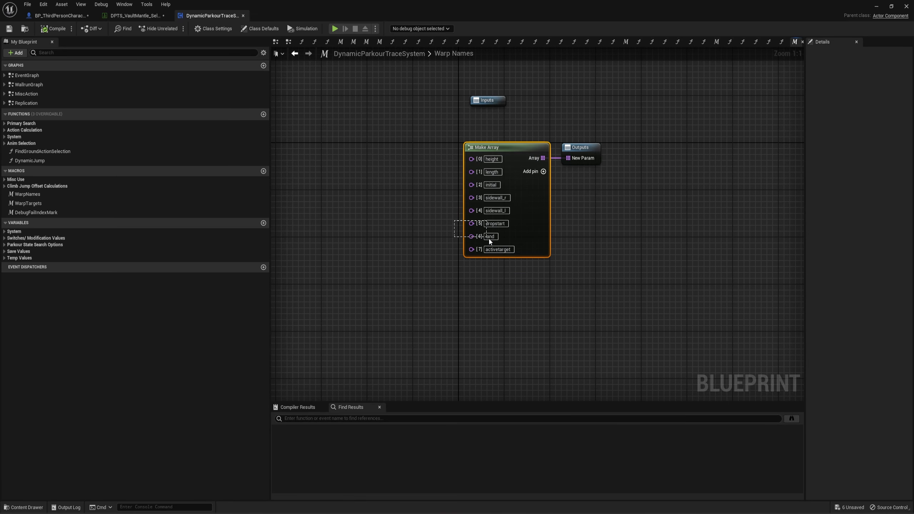
drag(443, 228, 576, 298)
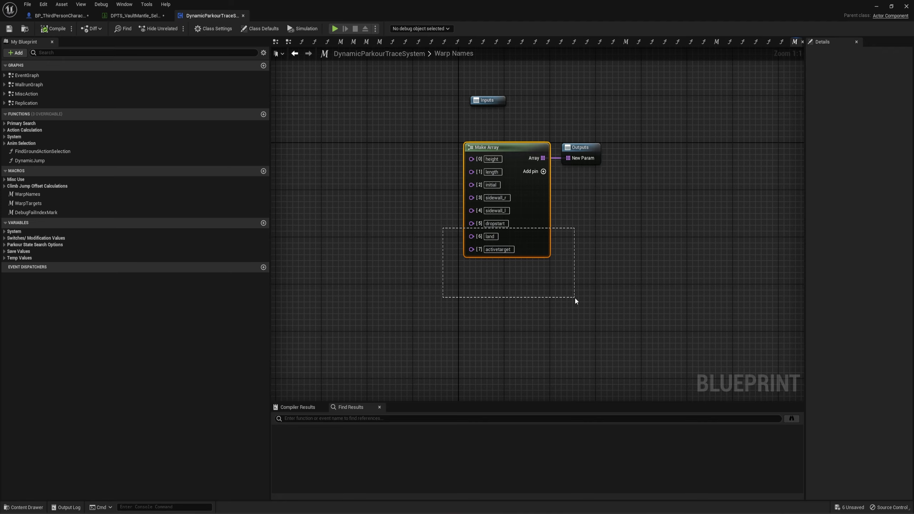
drag(575, 299, 555, 270)
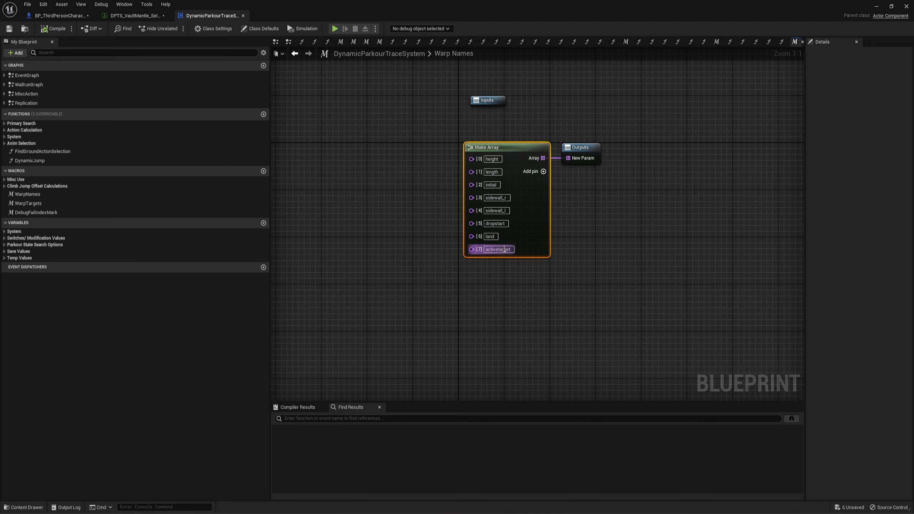
drag(515, 242, 524, 245)
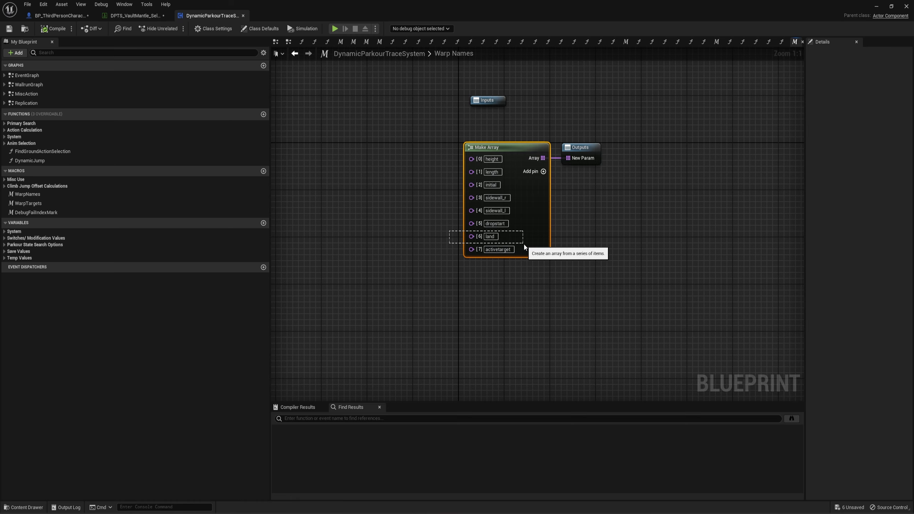
drag(524, 246, 452, 235)
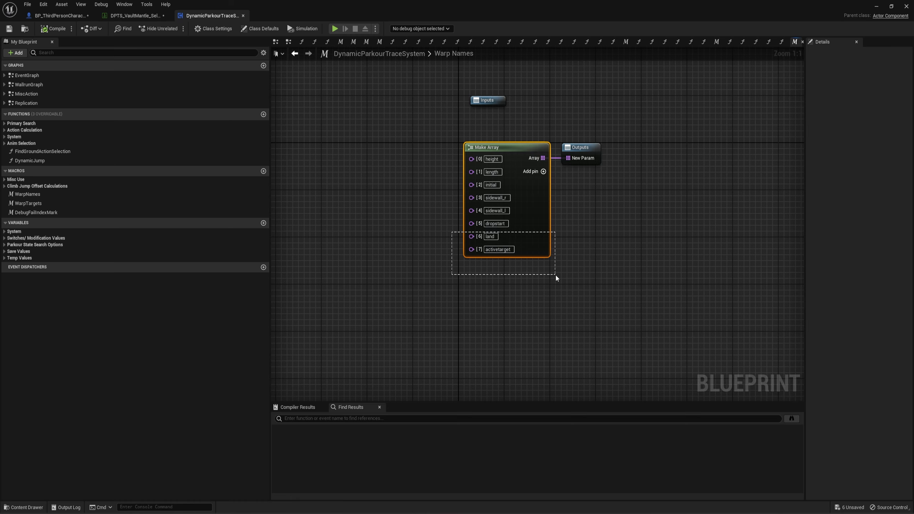
drag(556, 274, 556, 275)
drag(528, 212, 541, 235)
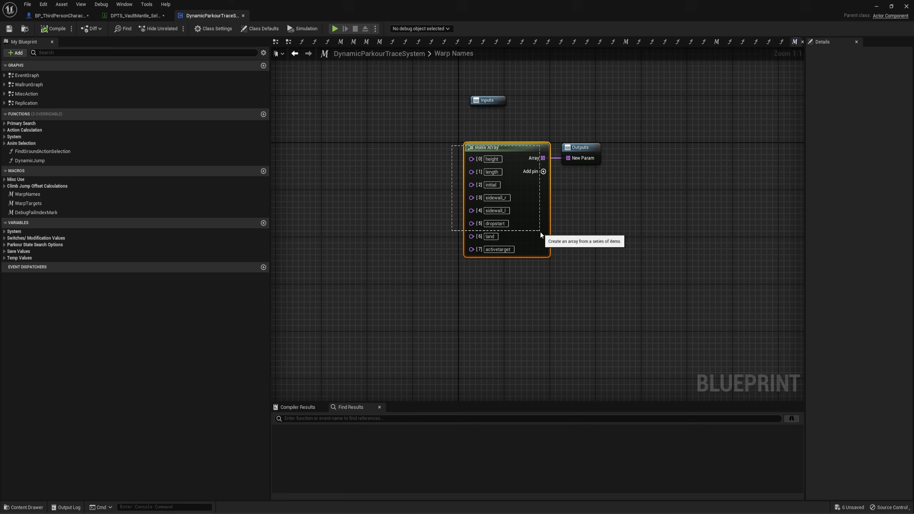
drag(541, 235, 540, 232)
drag(456, 227, 565, 270)
click(563, 271)
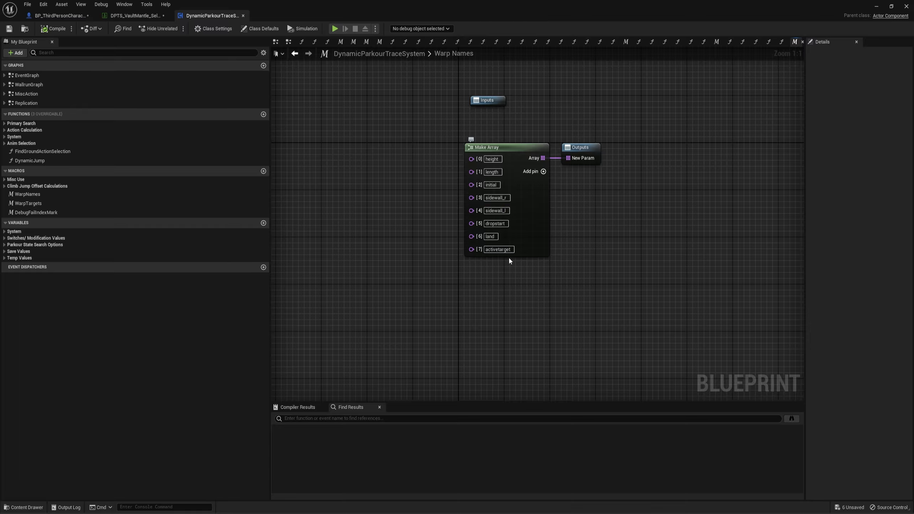
drag(388, 123, 644, 294)
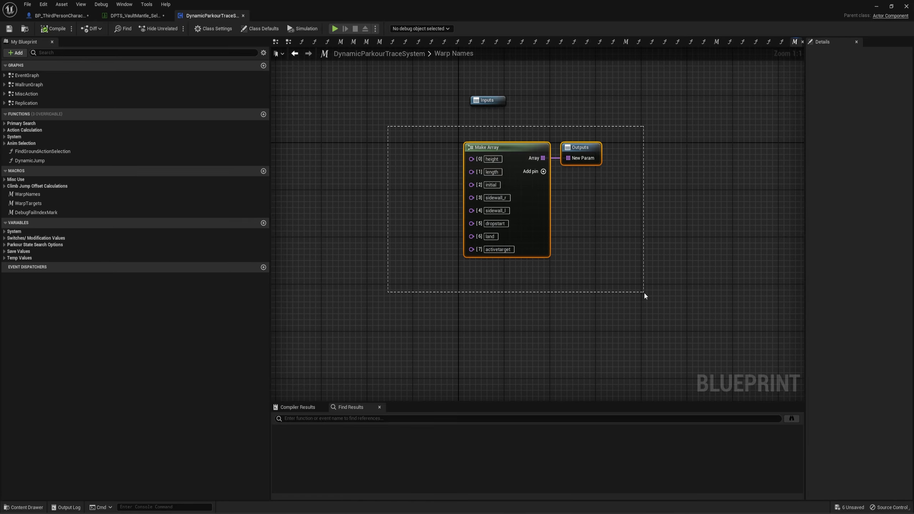
click(342, 244)
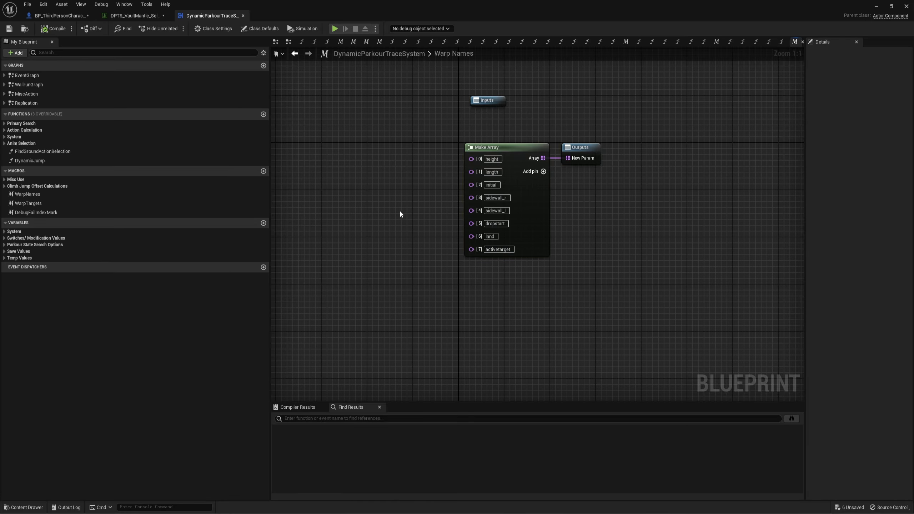
drag(411, 135, 667, 268)
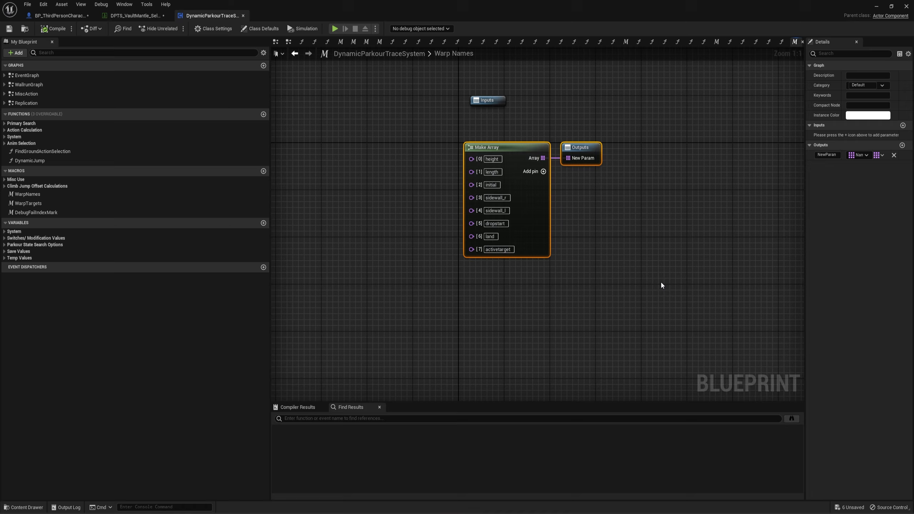
- Return to the BP_ThirdPersonCharacter event graph and move the Anim Selection Vault Mantle node and its reference into empty space below Event On Landed
click(661, 282)
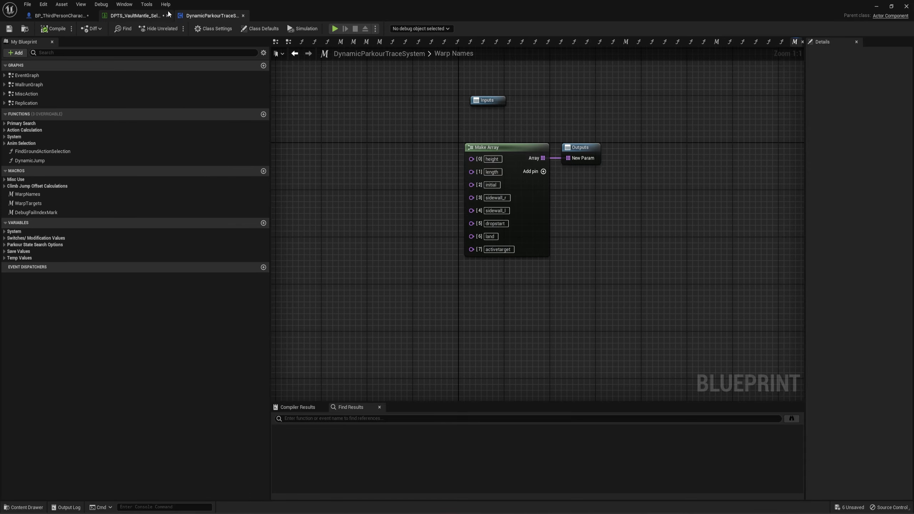
click(144, 16)
click(207, 16)
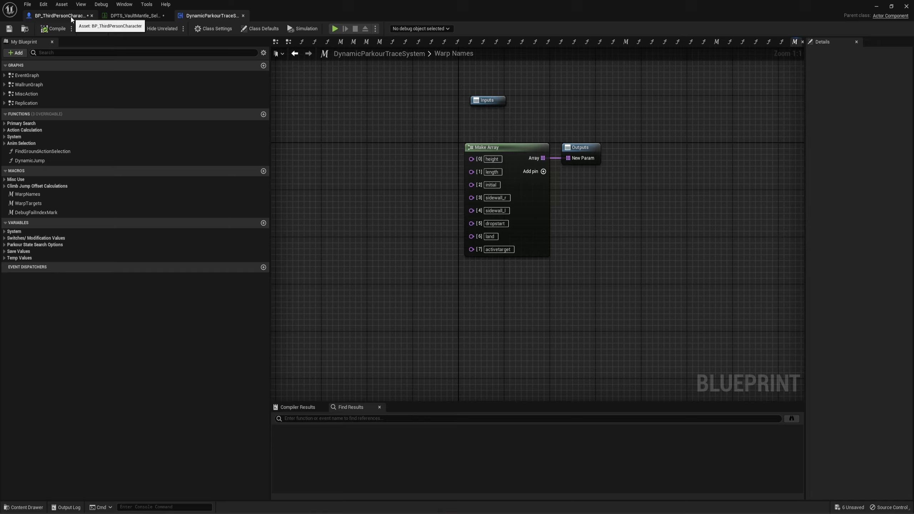
click(59, 16)
drag(323, 237, 488, 319)
right_drag(488, 318, 471, 278)
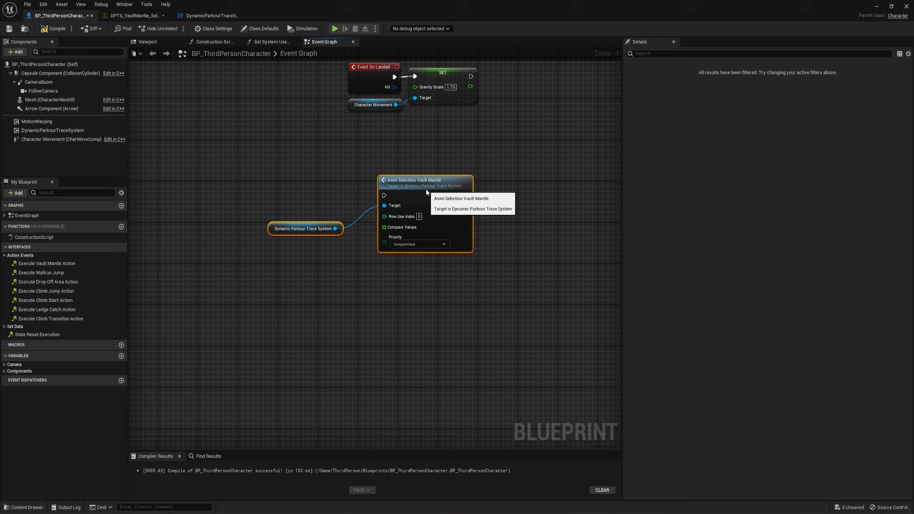
drag(425, 186, 485, 264)
right_drag(373, 213, 363, 171)
click(321, 331)
drag(331, 265, 341, 281)
right_drag(359, 259, 389, 261)
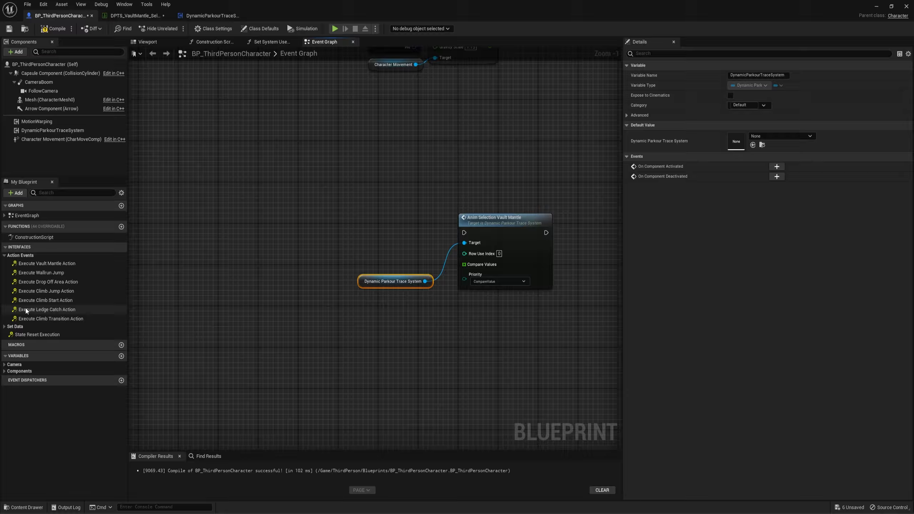
- Add the Execute Vault Mantle Action interface event and connect its execution output to the Anim Selection Vault Mantle node
double_click(47, 263)
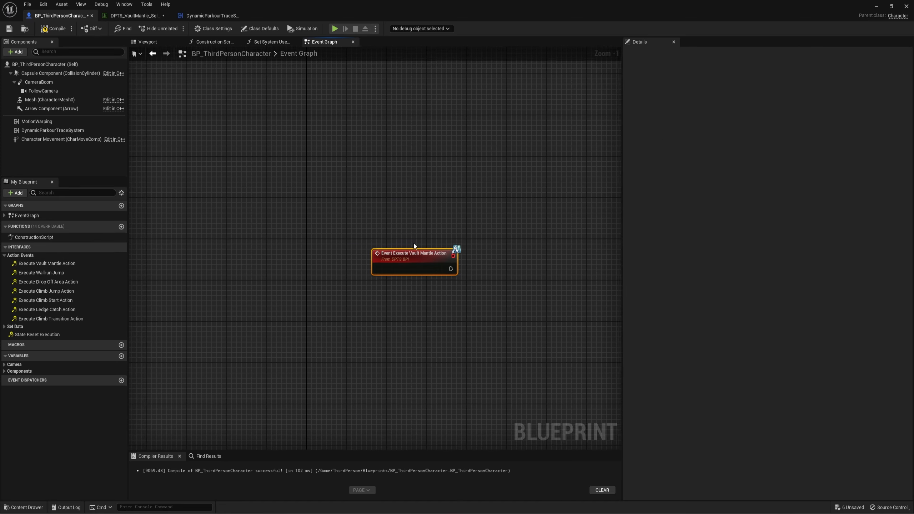
right_drag(414, 247, 197, 277)
scroll(198, 276, down, 4)
drag(192, 282, 545, 217)
scroll(450, 205, up, 5)
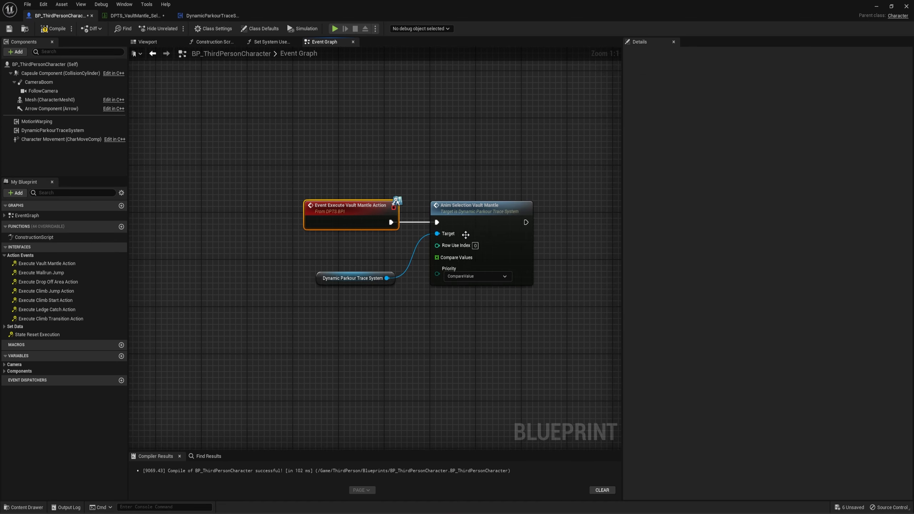
- Move the Dynamic Parkour Trace System reference away from the event and create Height F and Length F getters from it
mouse_move(365, 270)
mouse_down()
mouse_move(364, 239)
mouse_move(204, 237)
mouse_move(267, 274)
mouse_up()
text(height)
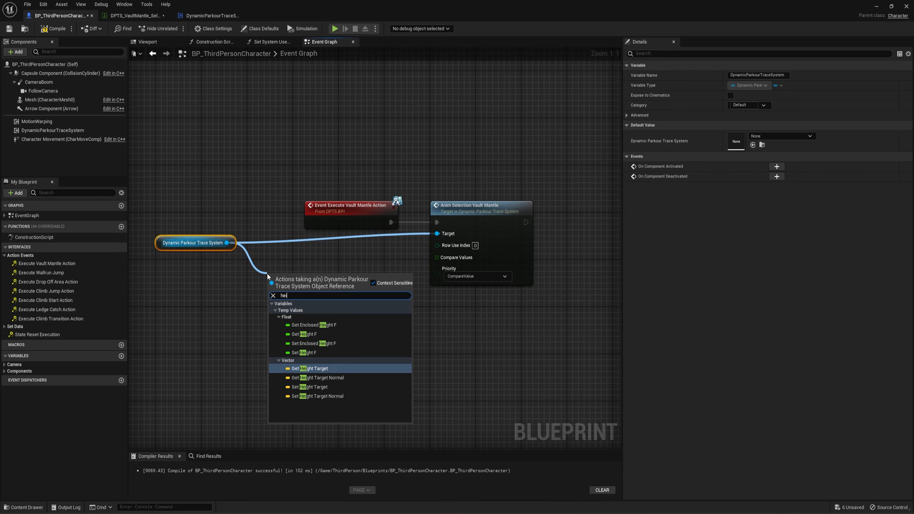
click(305, 334)
drag(227, 243, 275, 353)
text(length)
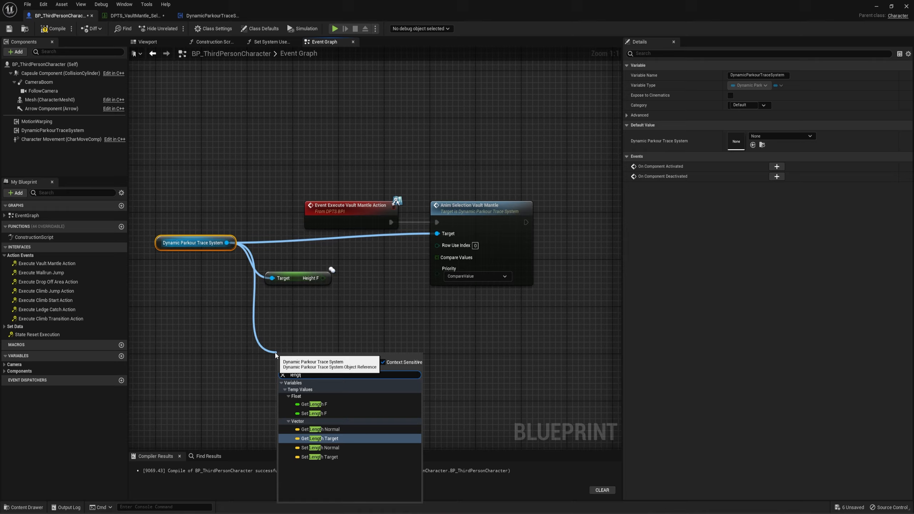
click(314, 404)
- Add a Distance to Initial 2D getter from the trace system reference and stack the three getters neatly below the event
mouse_move(227, 243)
mouse_down()
mouse_move(251, 271)
mouse_move(280, 350)
mouse_up()
text(2d distanc)
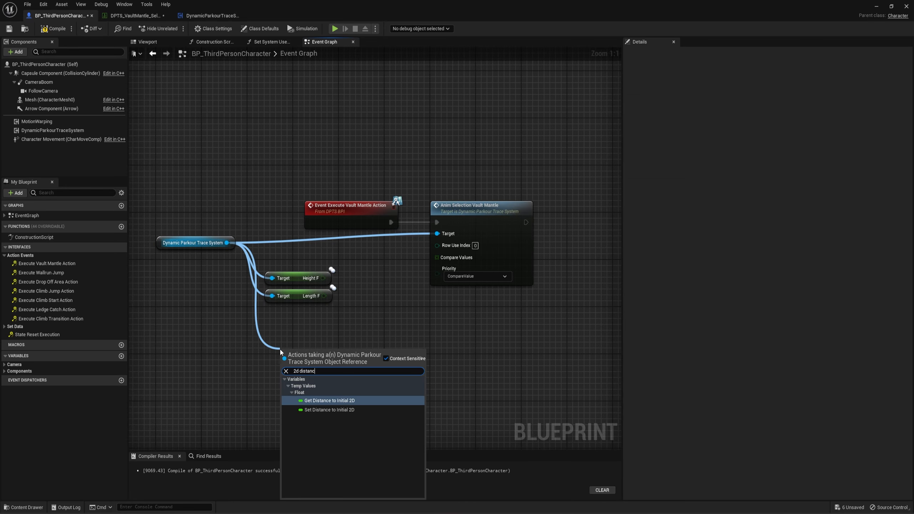
key(Return)
drag(311, 353, 282, 318)
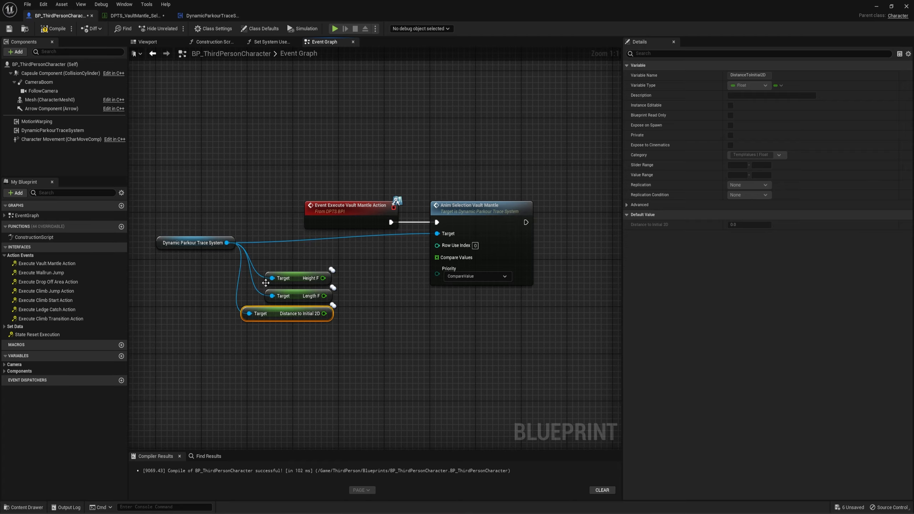
drag(253, 255, 337, 351)
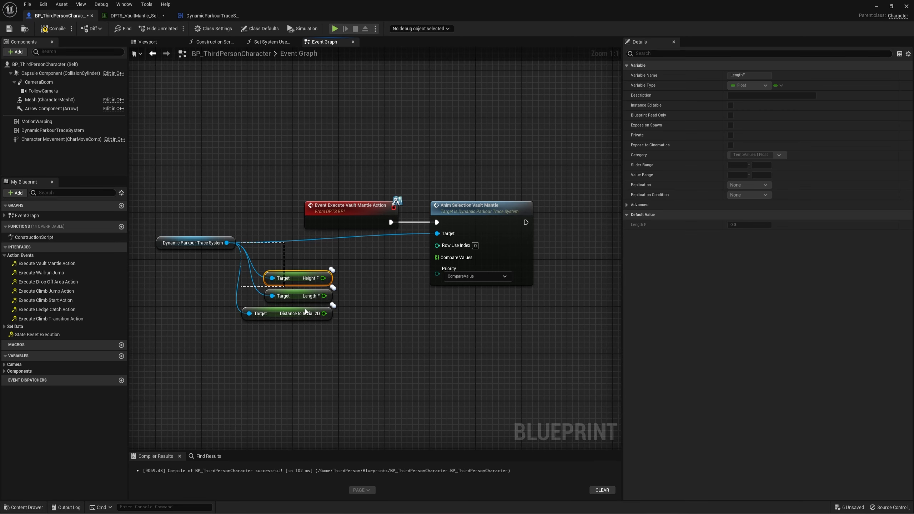
drag(277, 320, 284, 302)
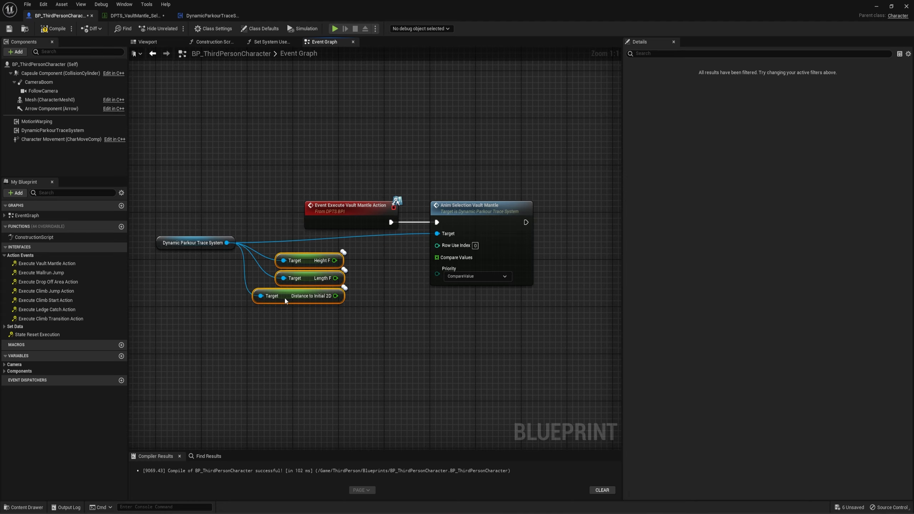
click(378, 284)
- Feed Compare Values from a new Make Array node with three elements, and arrange the array beside the Anim Selection Vault Mantle node
drag(455, 260, 397, 290)
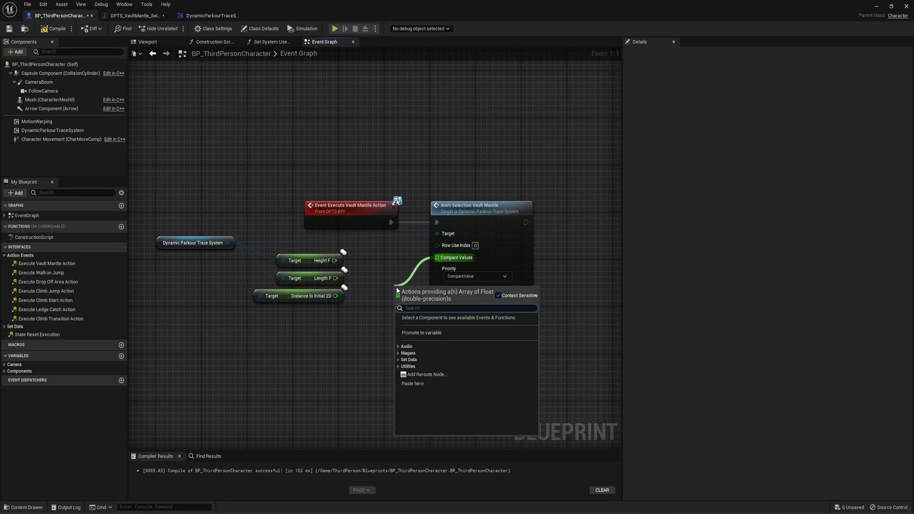
text(make array)
key(Return)
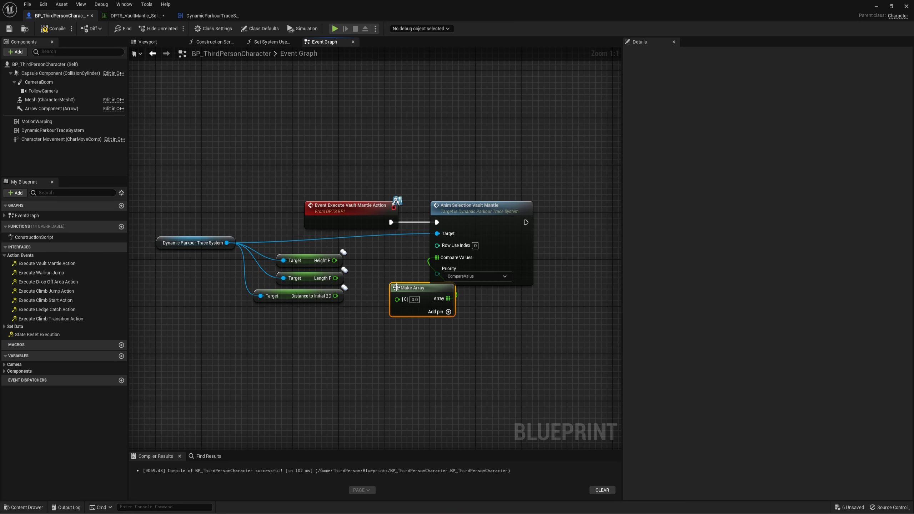
click(439, 309)
click(439, 309)
drag(414, 284, 391, 267)
drag(456, 210, 474, 210)
drag(413, 272, 424, 266)
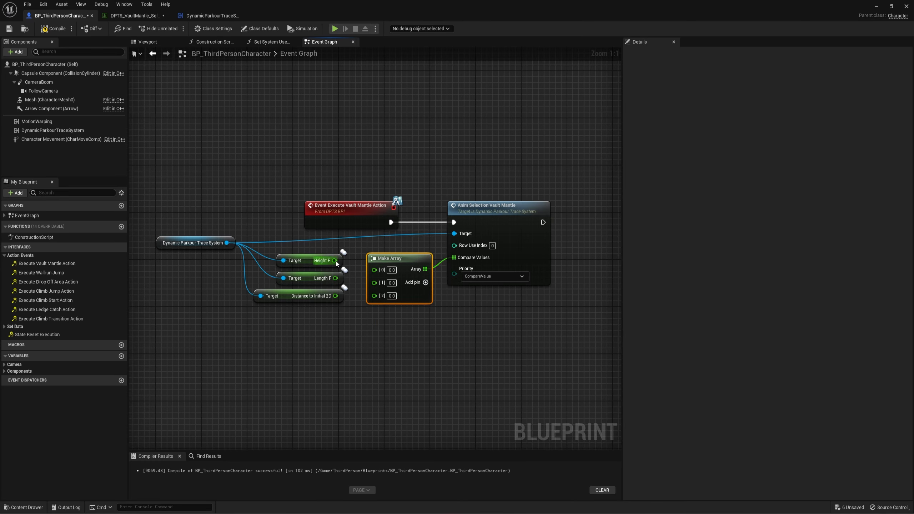
- Connect Height F, Length F and Distance to Initial 2D to array elements 0, 1 and 2, then compile and save the blueprint
drag(335, 260, 374, 291)
click(376, 353)
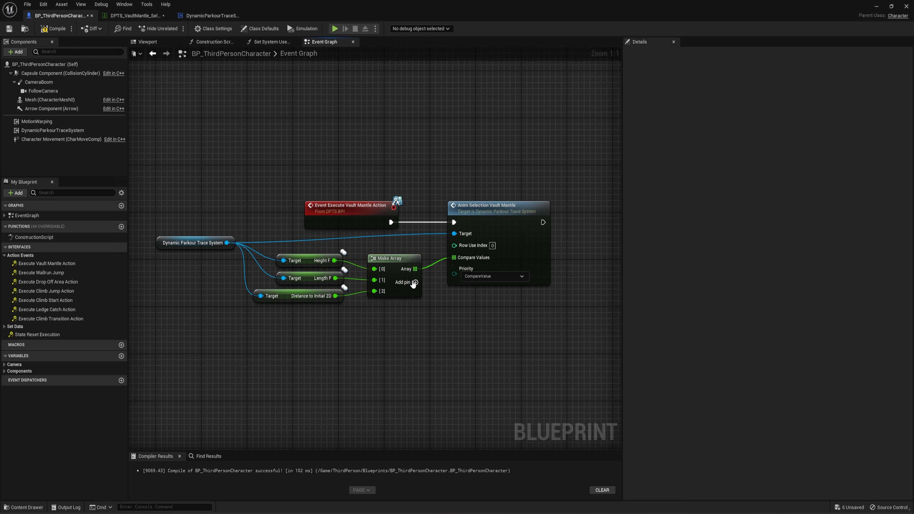
click(53, 29)
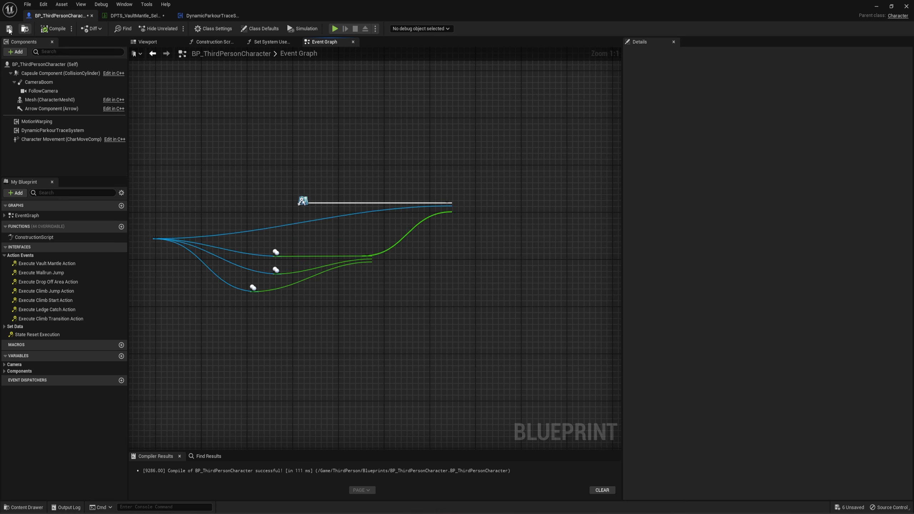
click(9, 29)
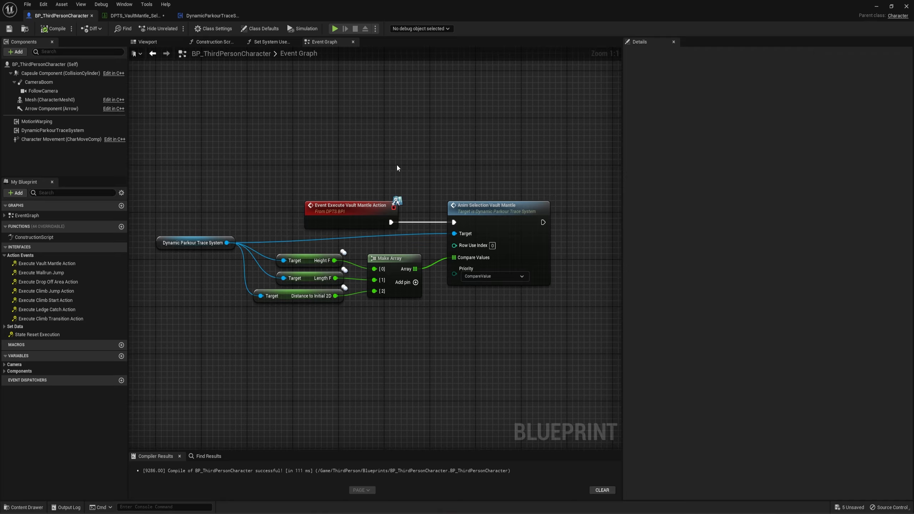
- Allow the VaultMantle action in the DynamicParkourTraceSystem component's Allowed Action Listing and compile the blueprint
click(50, 130)
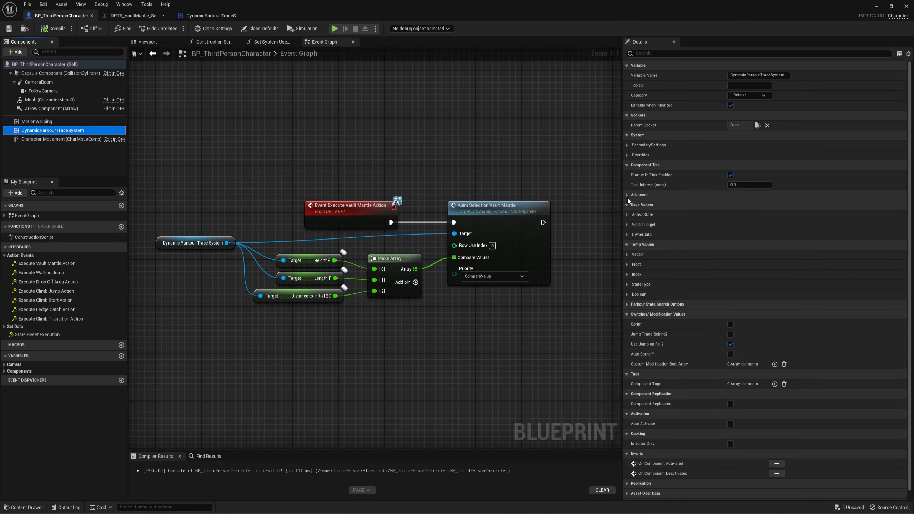
click(629, 147)
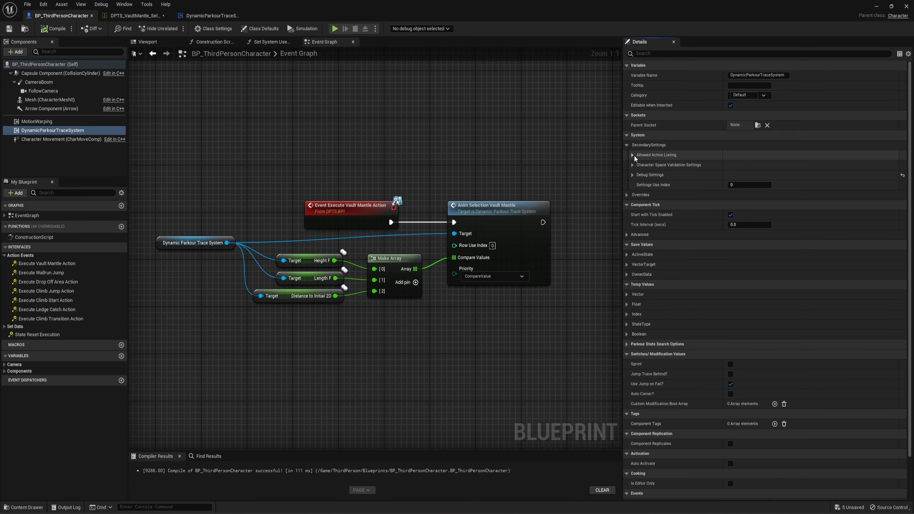
click(633, 155)
click(731, 164)
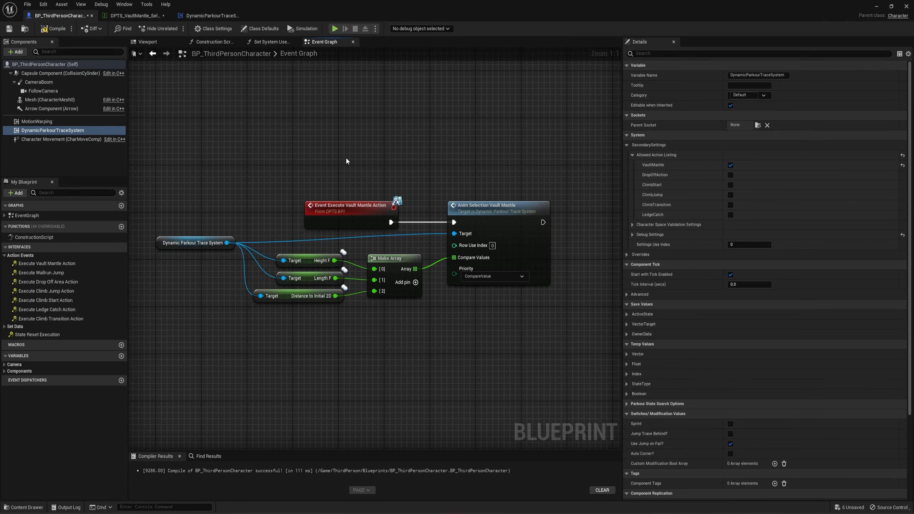
click(56, 31)
- Replace the existing rows of the DPTS_VaultMantle selection table with one new row containing one ActionSelectionValues element
click(135, 15)
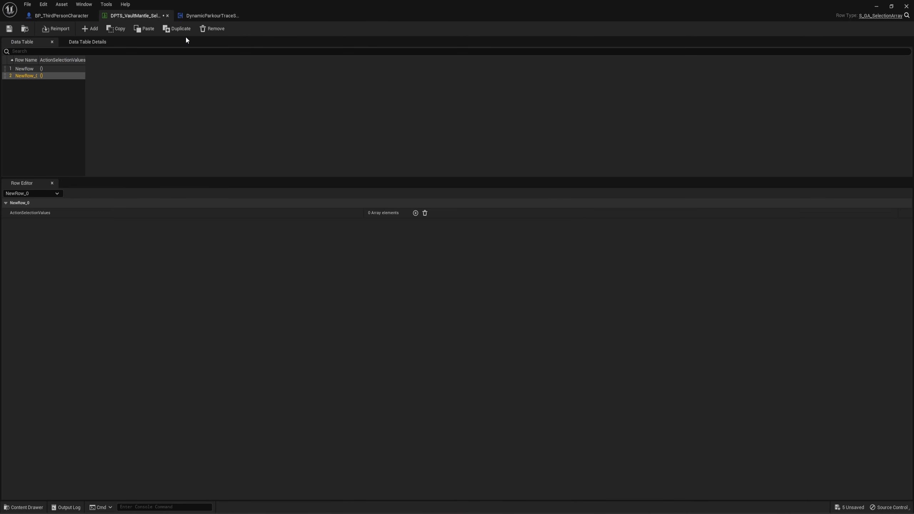
click(220, 31)
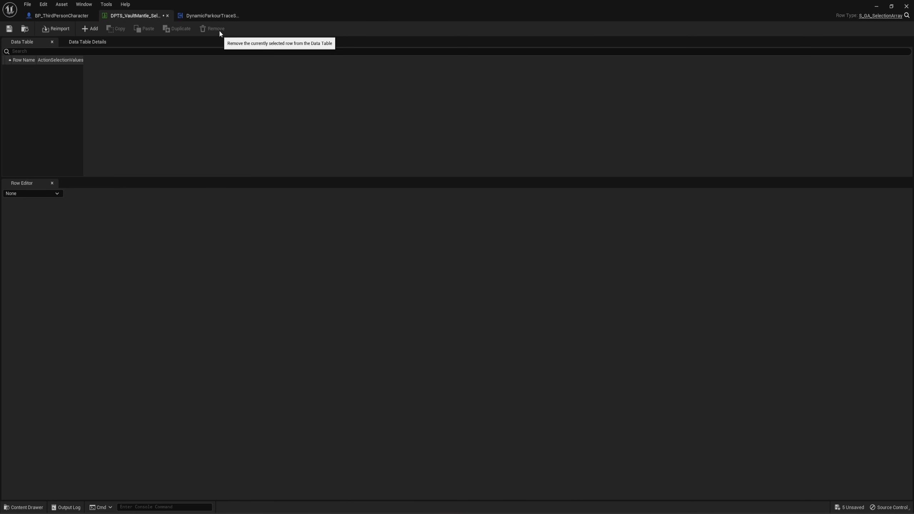
click(82, 30)
click(415, 213)
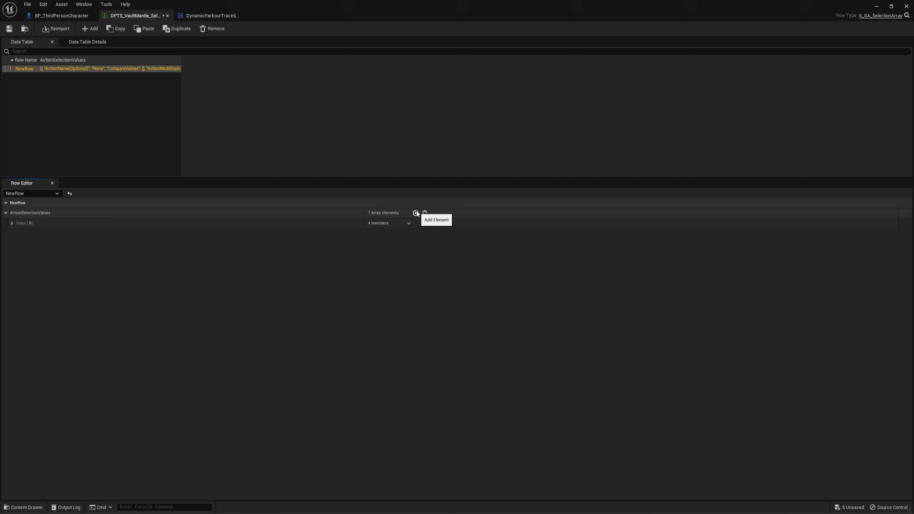
- Add three CompareValues entries to the first ActionSelectionValues element and expand their Min and Max fields
click(12, 223)
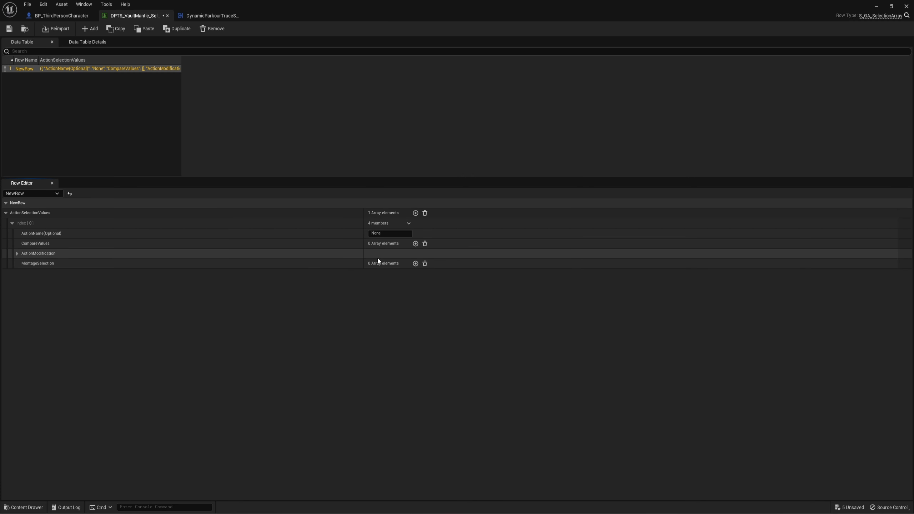
click(416, 244)
click(415, 244)
click(416, 244)
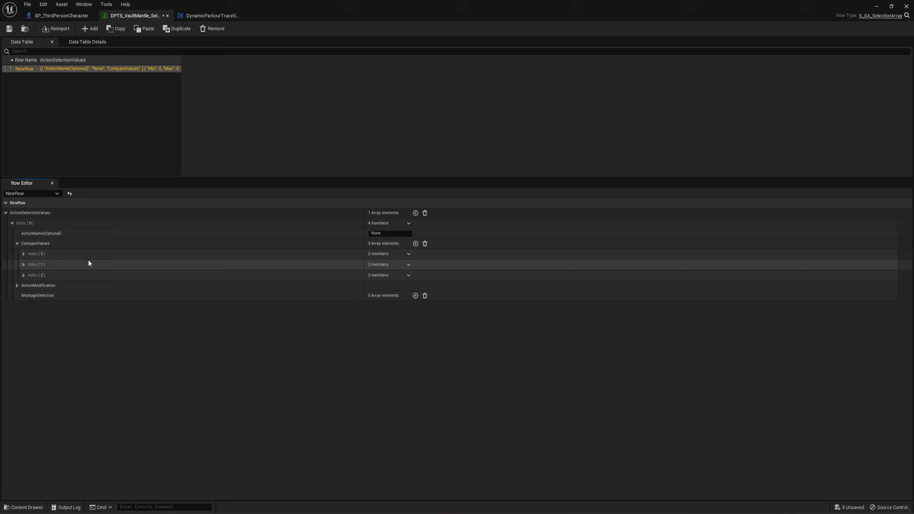
click(24, 254)
click(23, 285)
click(24, 315)
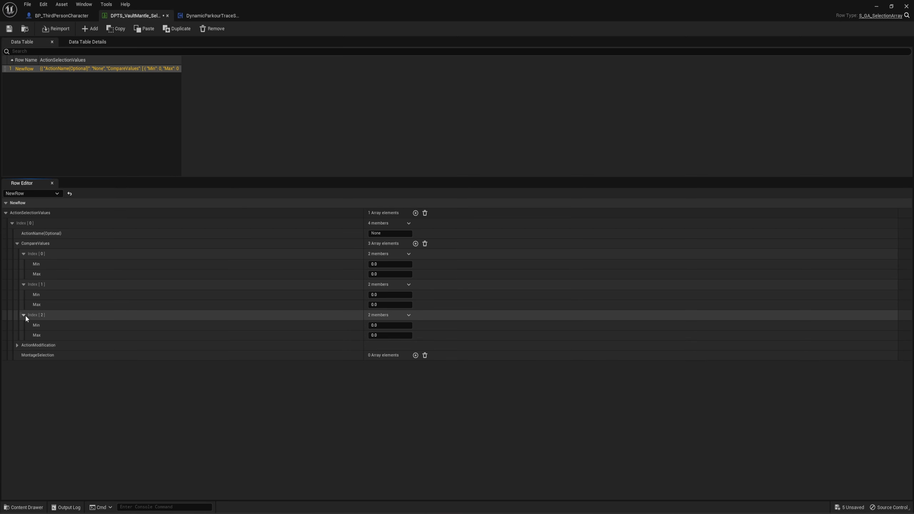
- Set the first CompareValues entry to a Min of 40 and a Max of 180
click(393, 263)
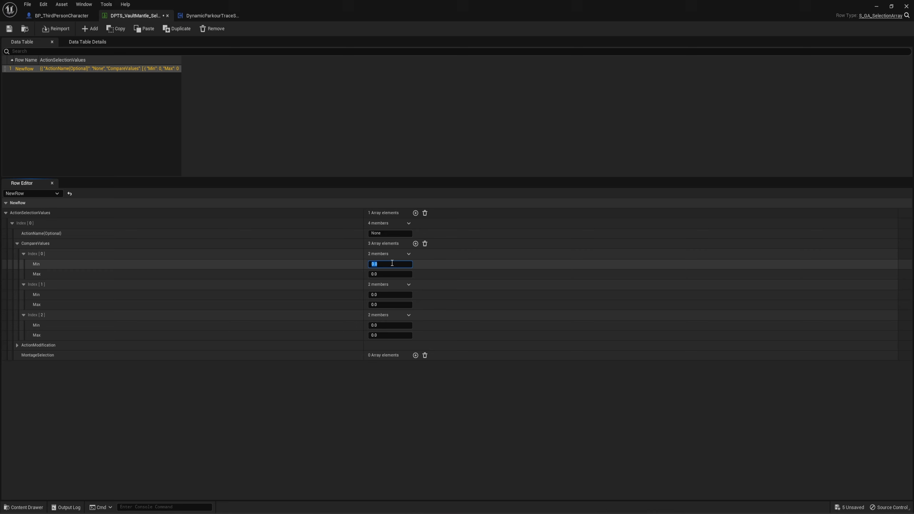
text(40)
key(Tab)
text(180)
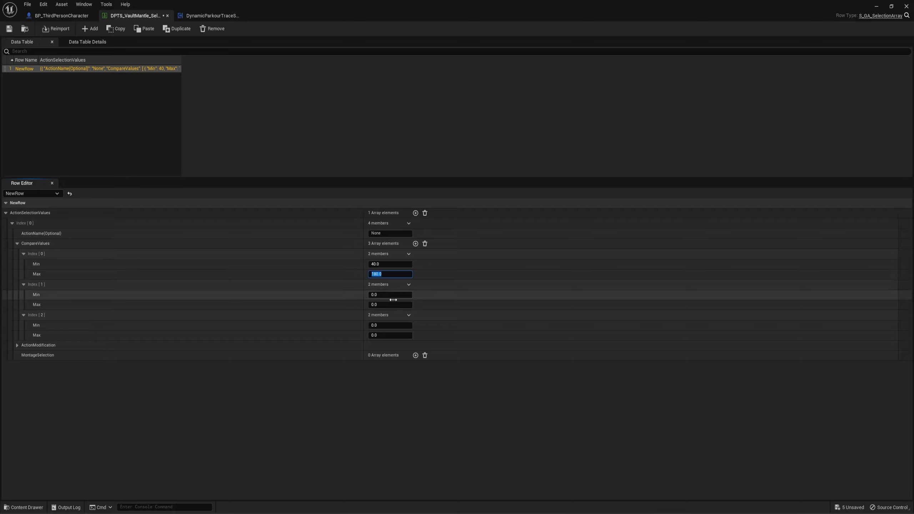
key(Return)
- Set the second CompareValues entry to a Min of 10 and a Max of 50, then collapse the CompareValues list
click(390, 295)
text(10)
key(Tab)
text(50)
key(Return)
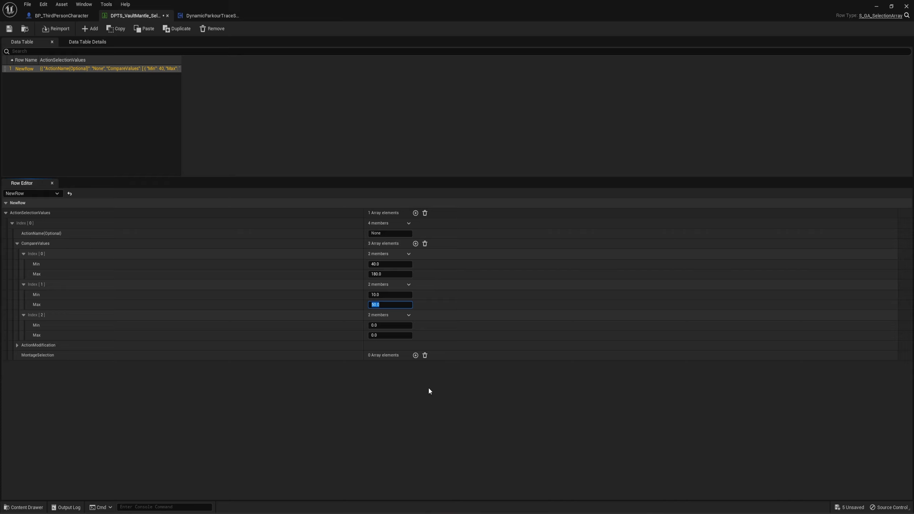
click(429, 391)
click(17, 244)
- Open the A_Safety_L_Vault animation from the favorite Parkour folder and enlarge its editor to full screen
key(super+Down)
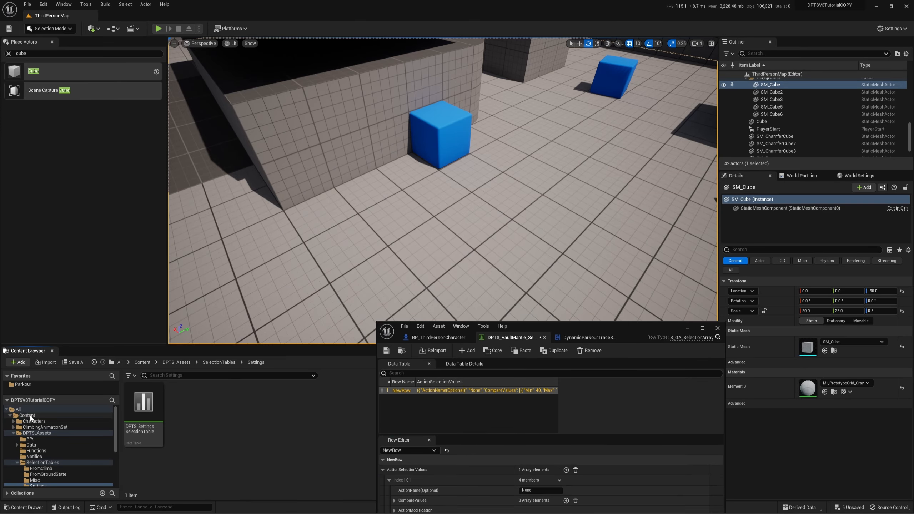
click(23, 385)
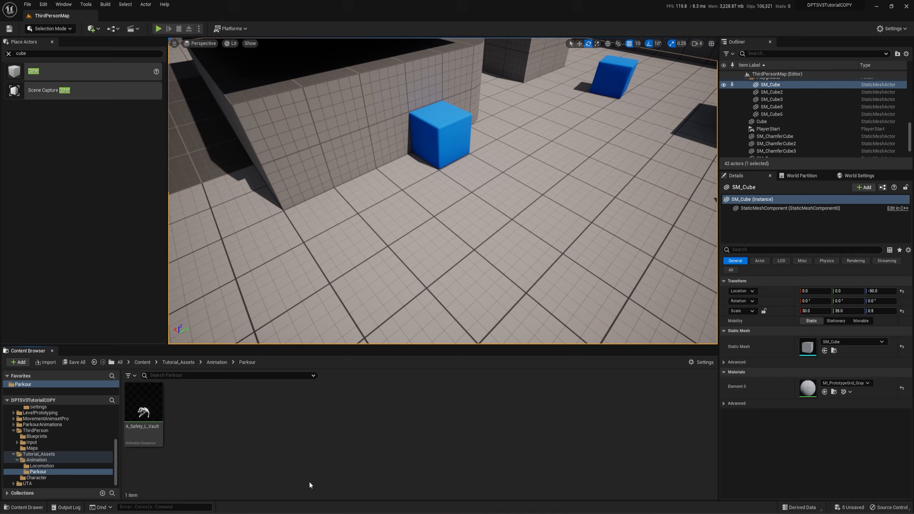
double_click(144, 411)
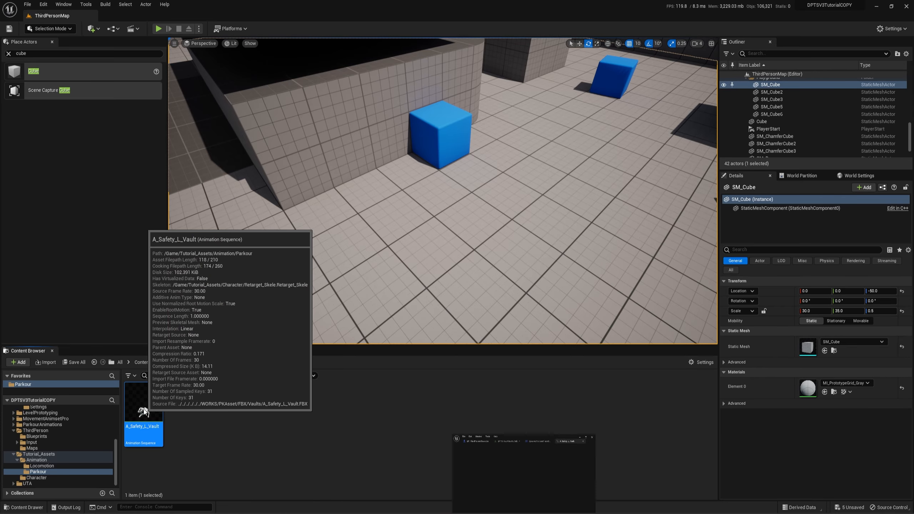
click(702, 328)
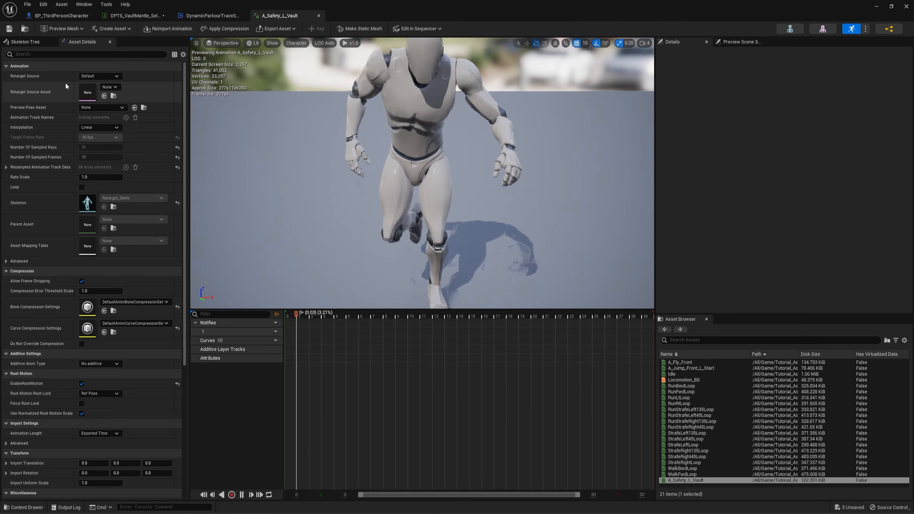
- Filter the asset details by "root" and compare the vault animation's preview with EnableRootMotion off and on
click(57, 52)
text(root)
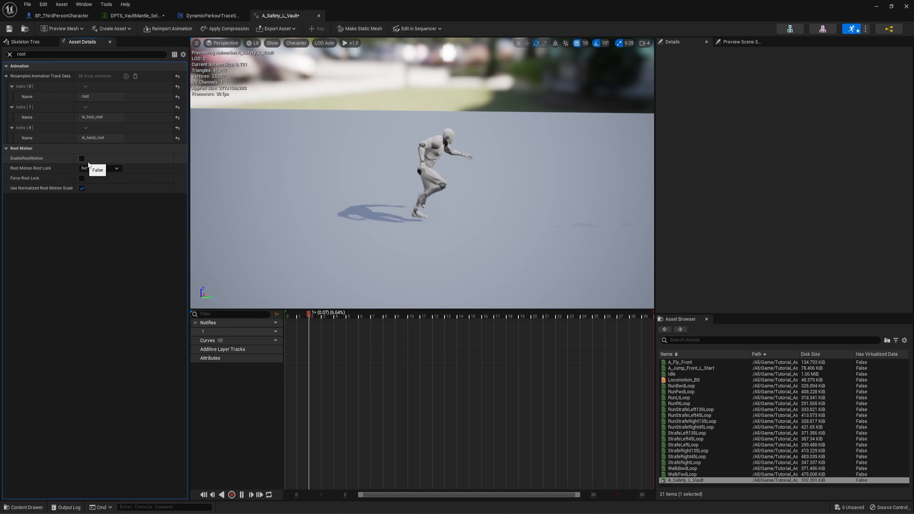
click(82, 159)
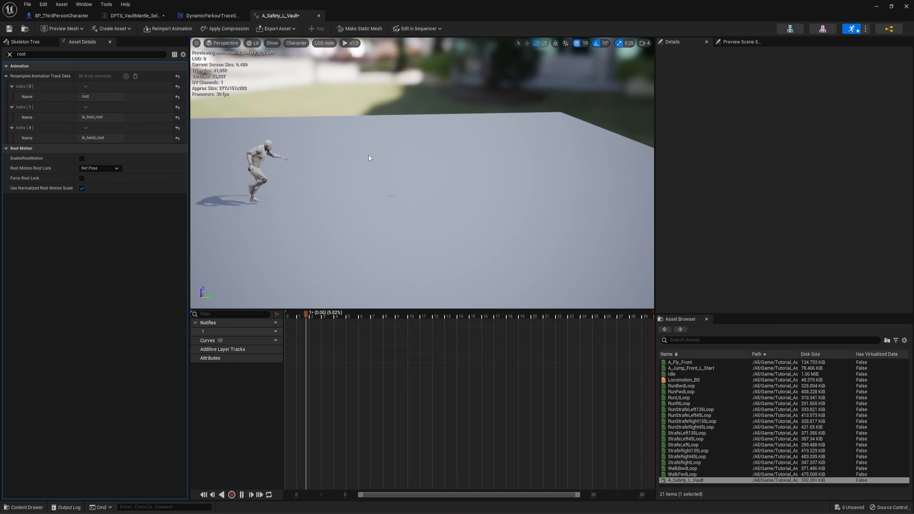
key(space)
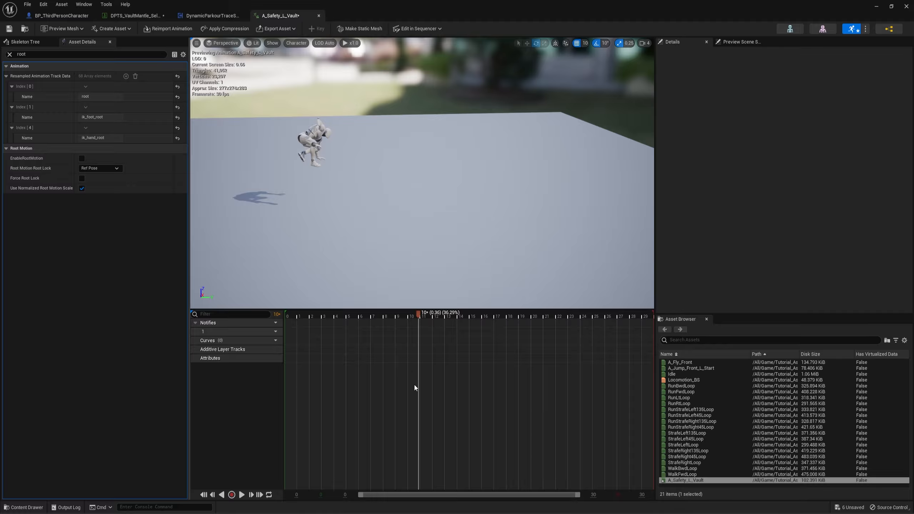
click(82, 159)
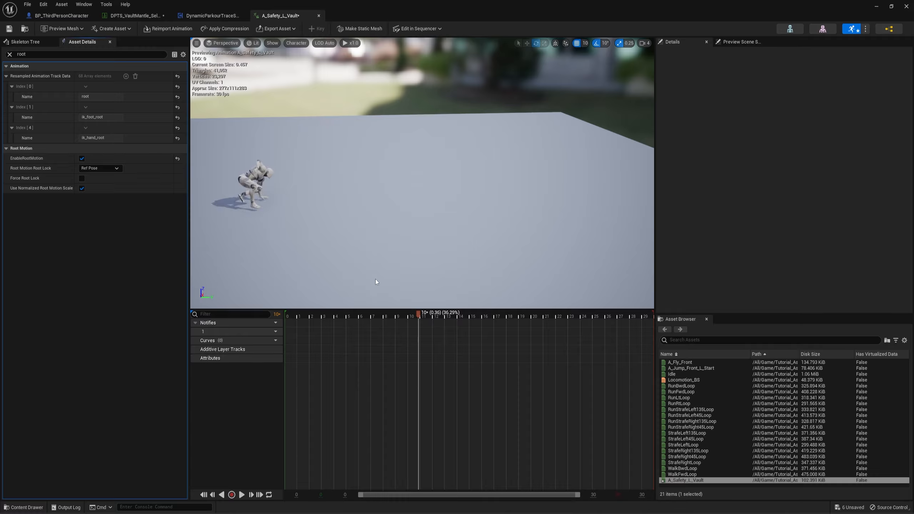
drag(417, 317, 291, 317)
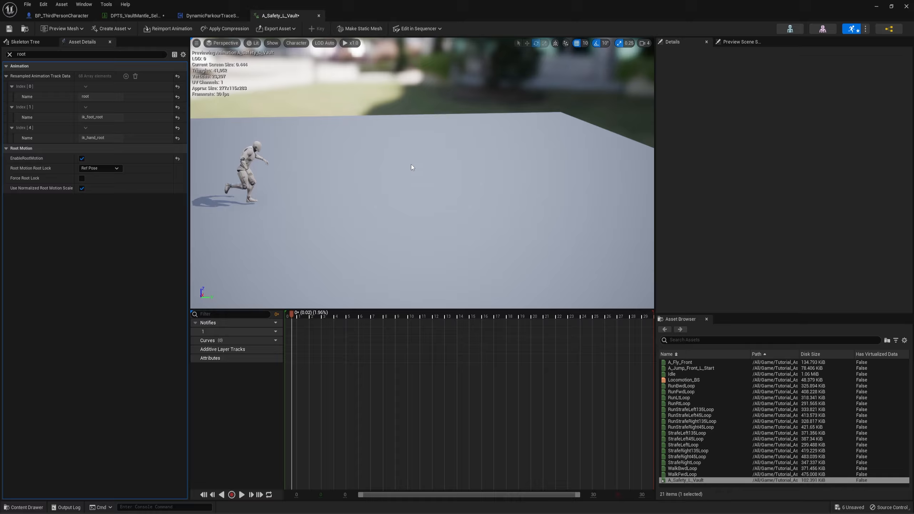
right_drag(295, 177, 262, 172)
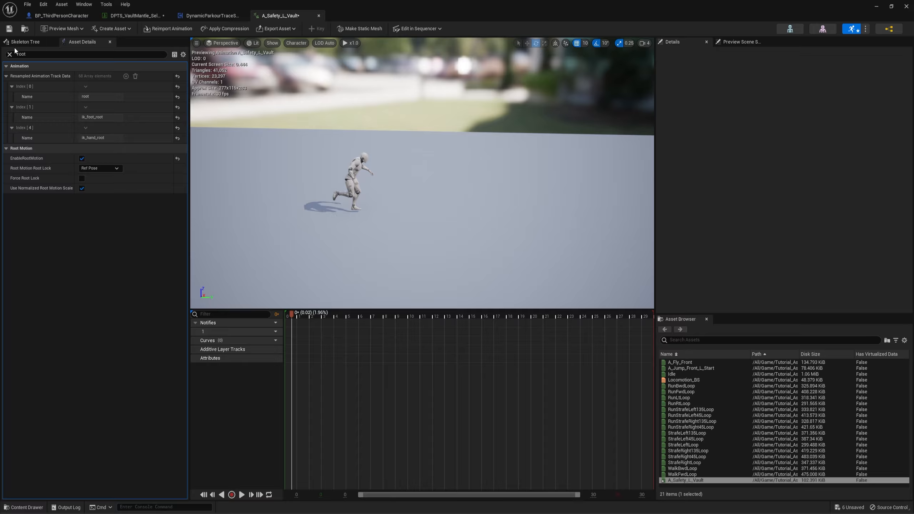
- Select the root bone and scrub the animation with root motion enabled and disabled to compare the bone's movement
click(24, 42)
click(20, 74)
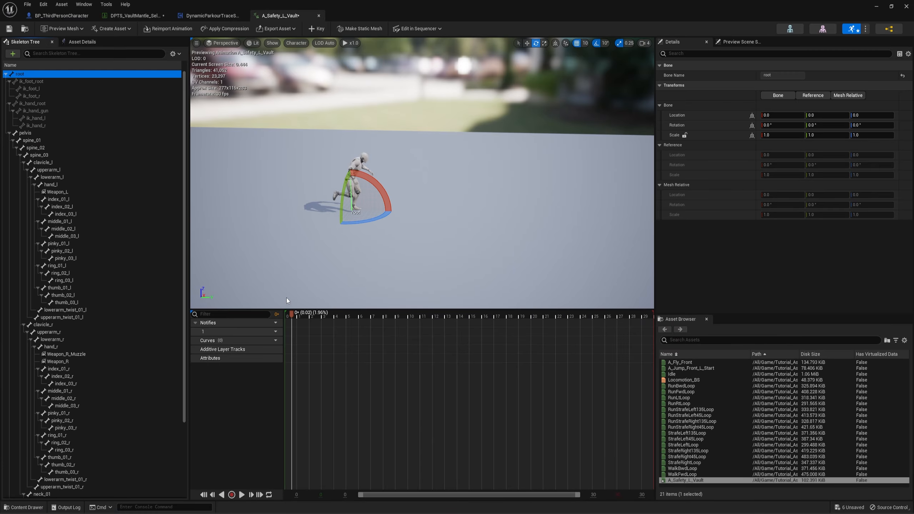
drag(292, 313, 381, 306)
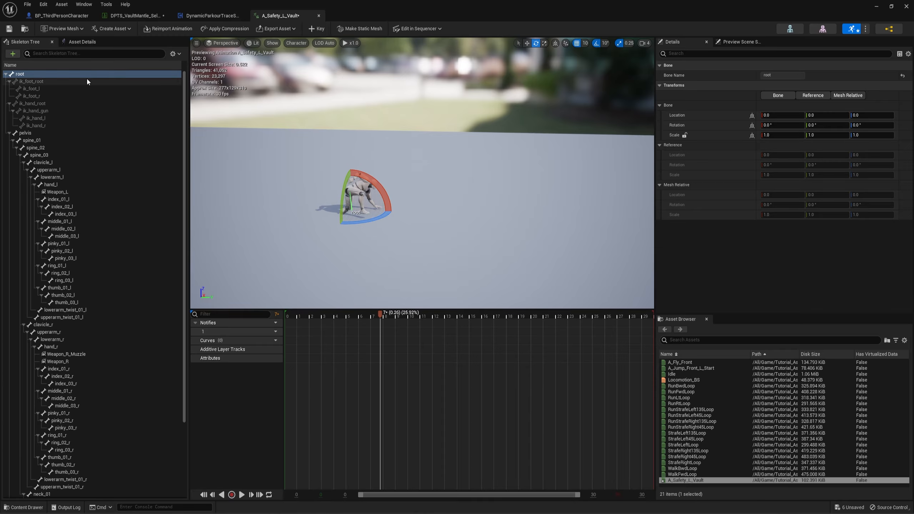
click(82, 41)
click(82, 159)
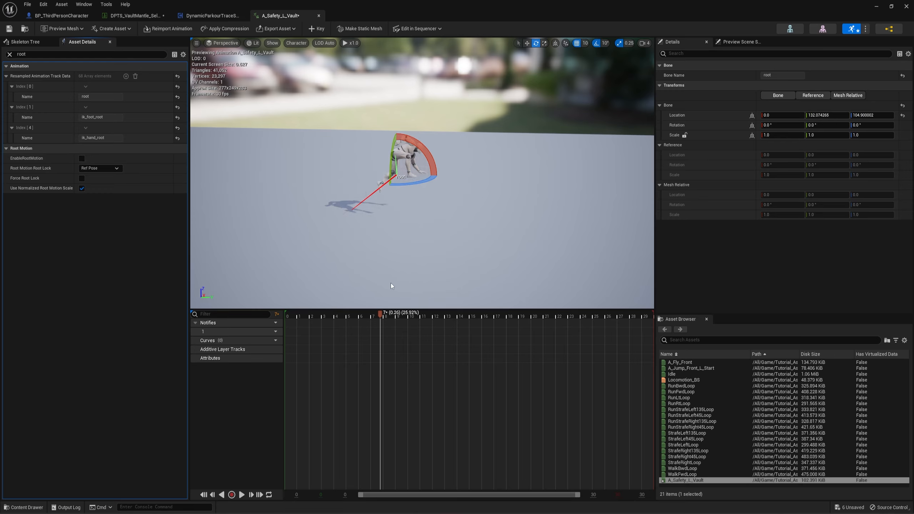
drag(381, 317, 295, 439)
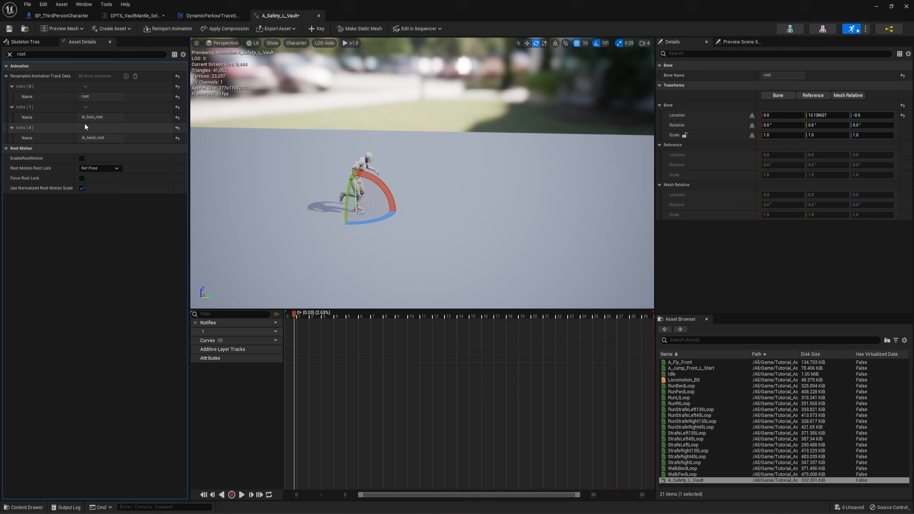
- Turn EnableRootMotion on for A_Safety_L_Vault and save the animation
click(82, 158)
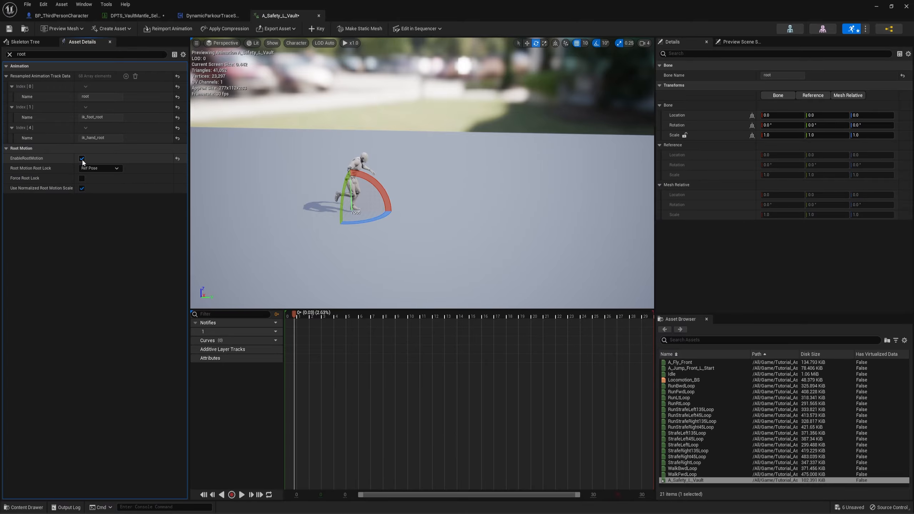
click(9, 29)
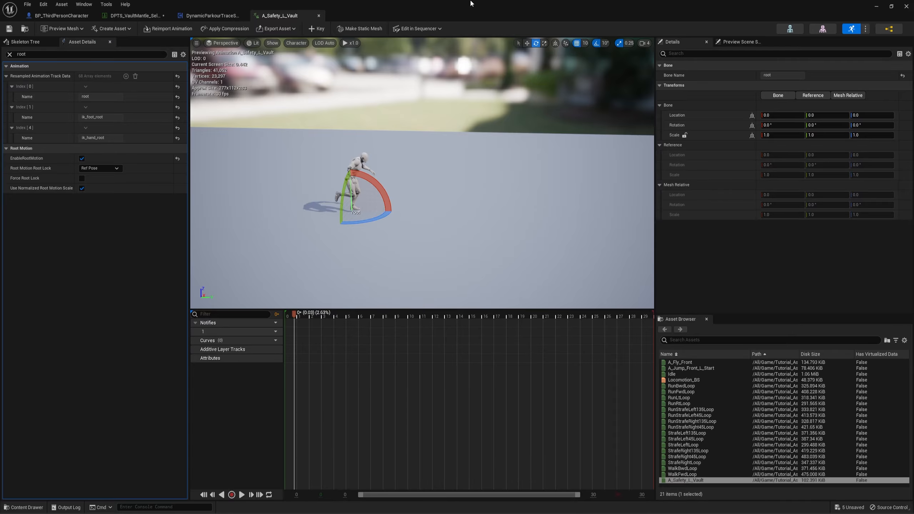
- Create an AnimMontage from the A_Safety_L_Vault animation in the Parkour folder and open the new montage
click(876, 8)
right_click(144, 414)
mouse_move(185, 155)
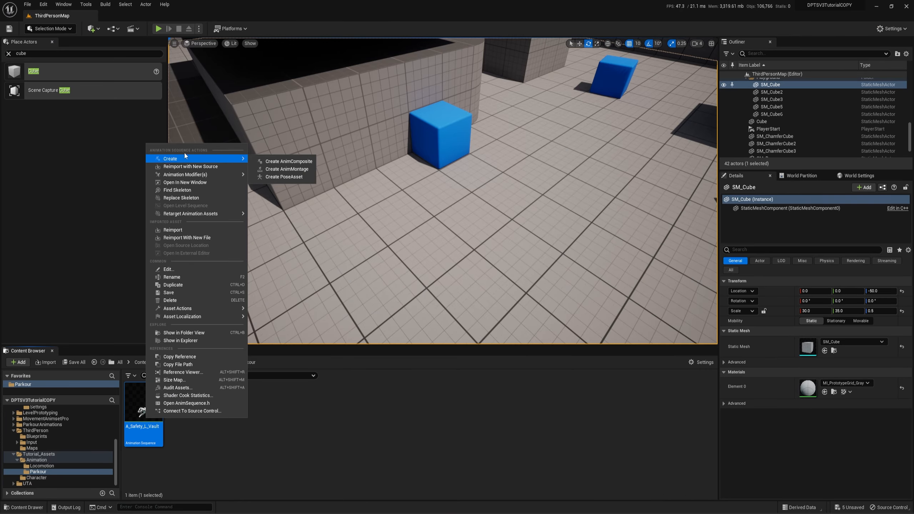
click(286, 169)
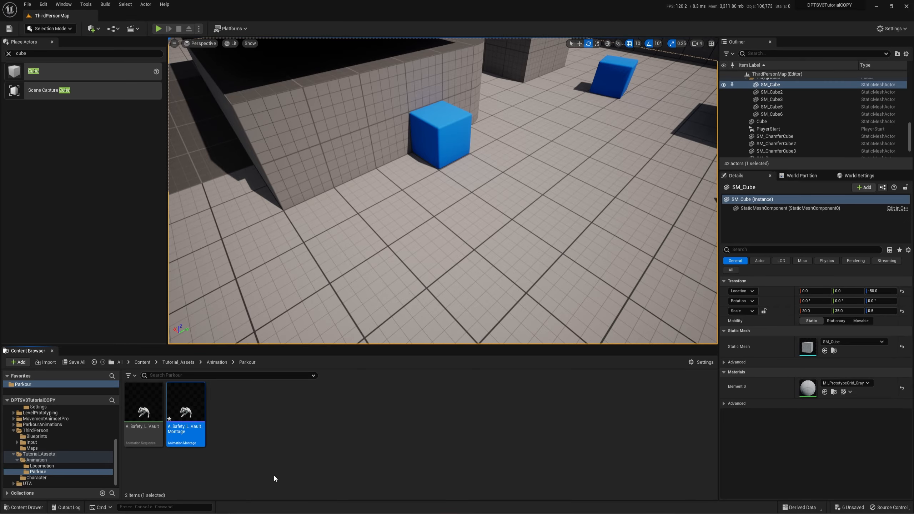
double_click(183, 410)
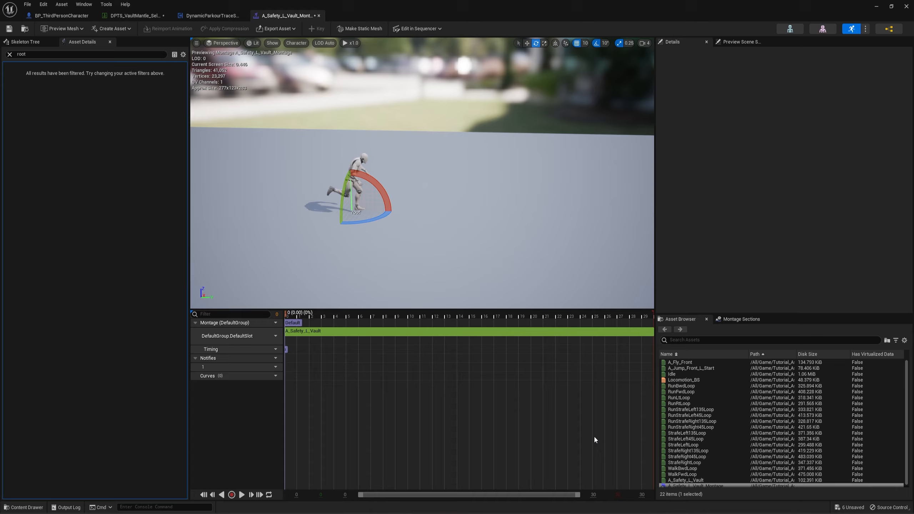
- Clear the asset details filter and disable Enable Auto Blend Out in the montage's Blend Option settings
click(9, 54)
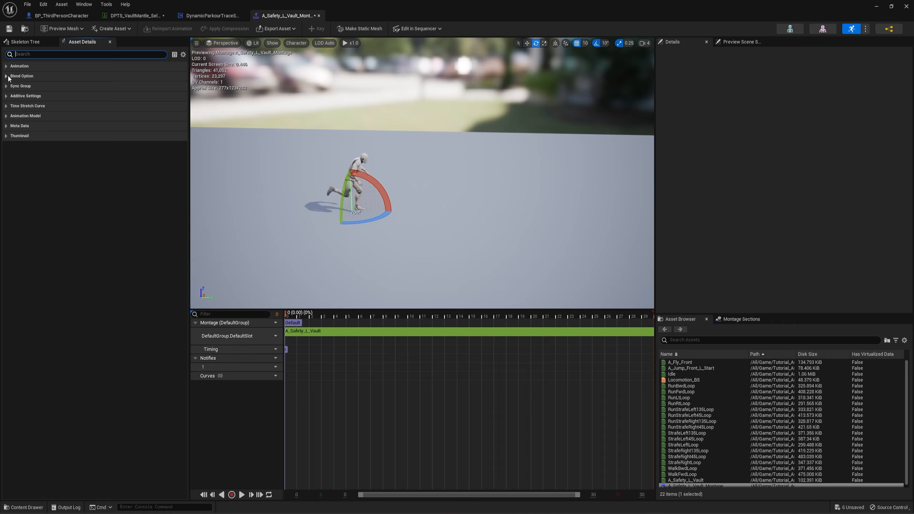
click(7, 76)
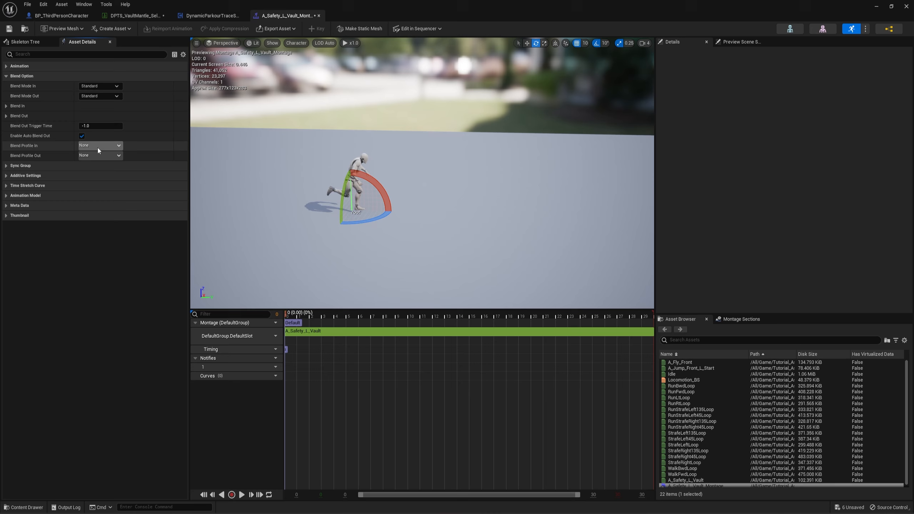
click(82, 138)
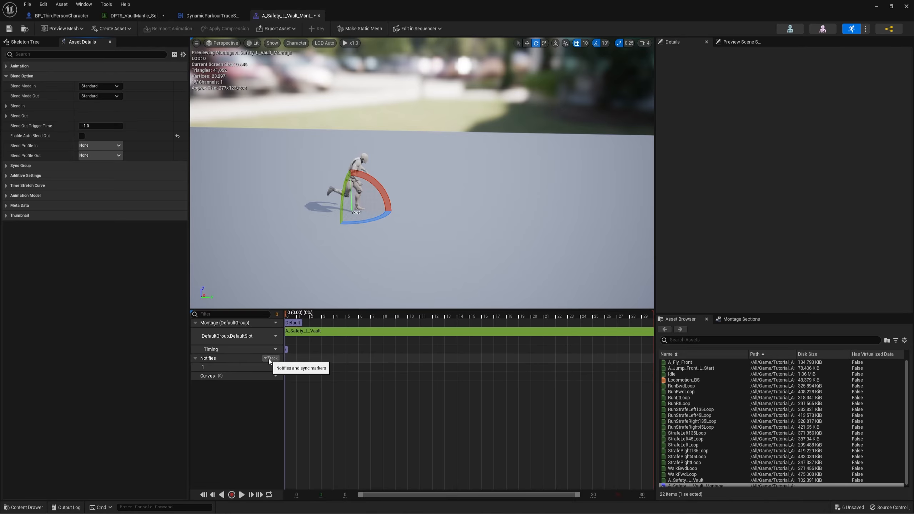
- Add two more notify tracks to the montage, keeping the default track names
click(269, 358)
click(289, 376)
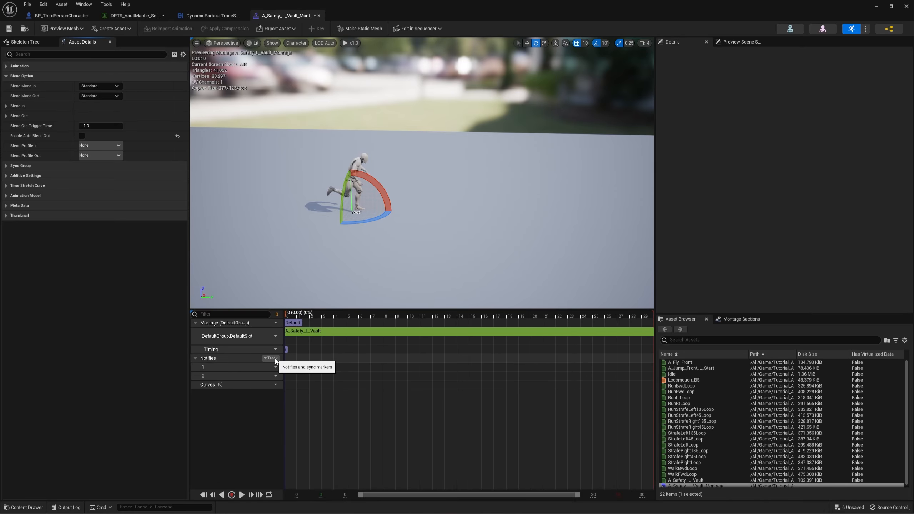
click(271, 358)
click(277, 370)
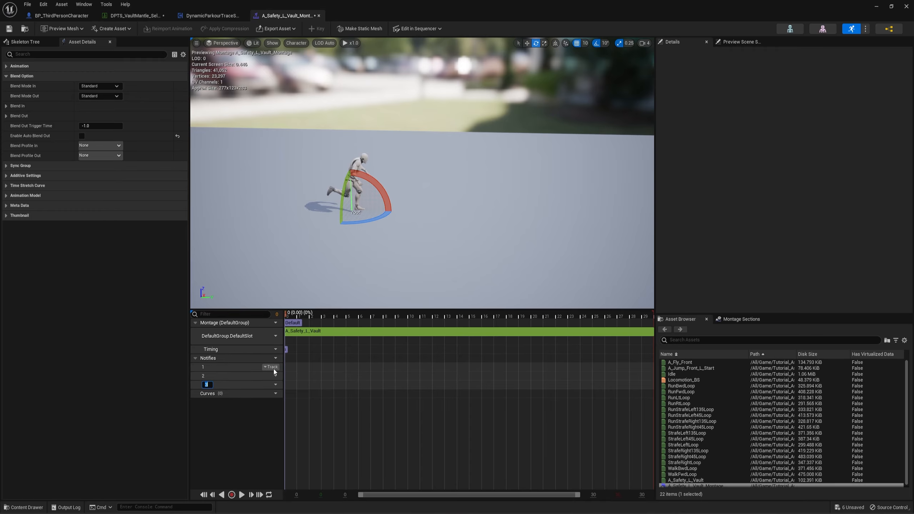
click(323, 376)
- Add an AN_MotionWarp_WithOffset notify state near frame 1 of the first notify track and select it
right_click(296, 366)
mouse_move(326, 391)
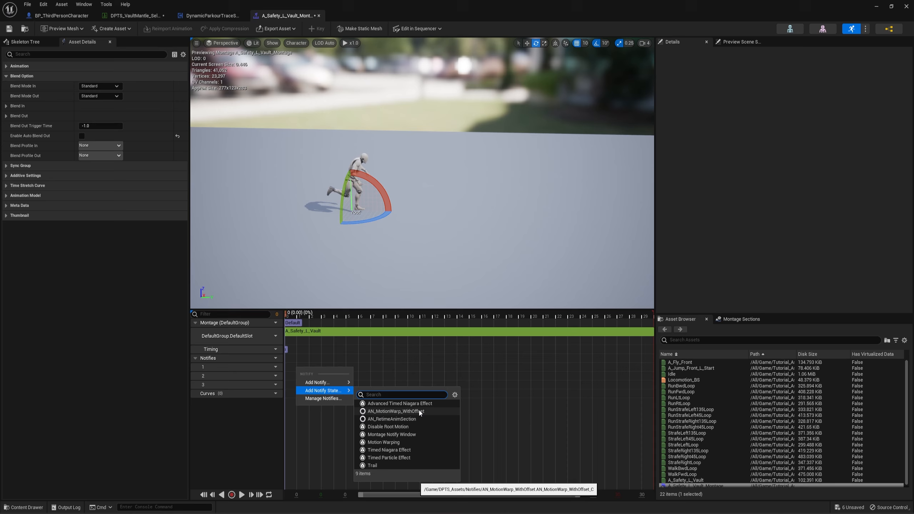
click(366, 411)
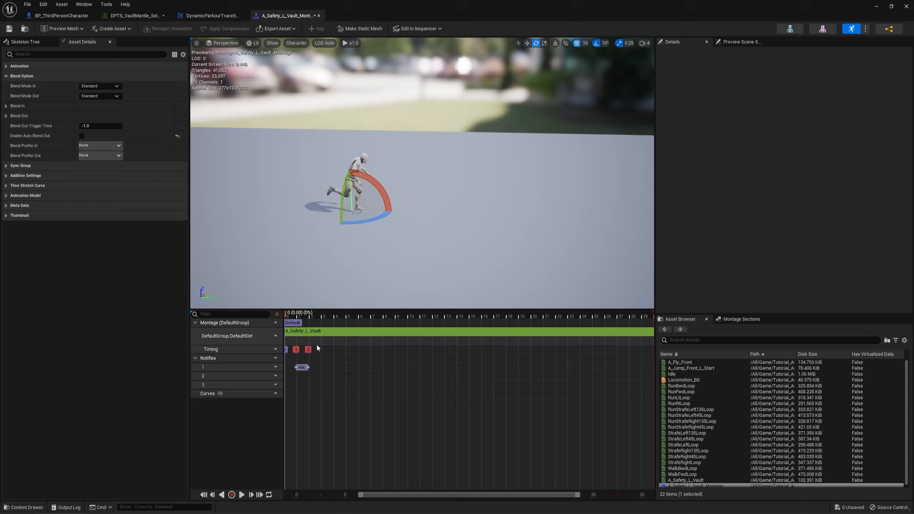
click(302, 367)
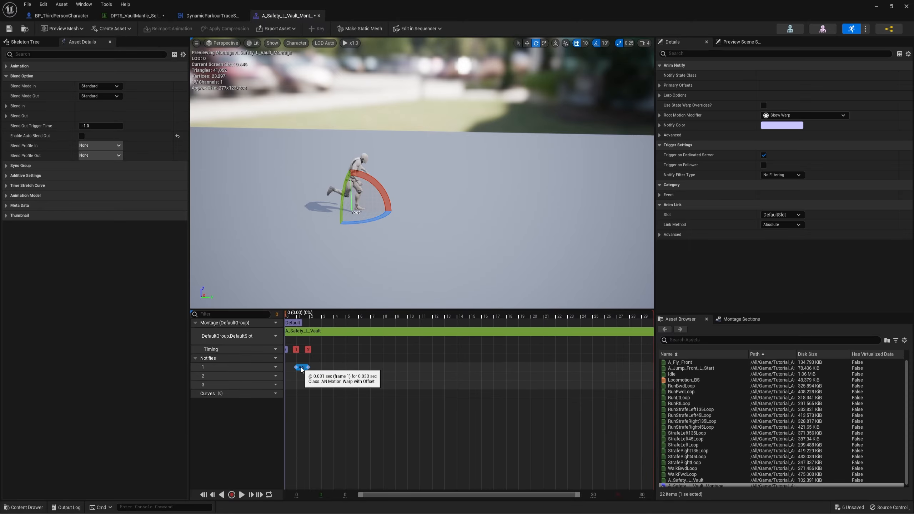
- Examine the motion warp notify's Root Motion Modifier, Primary Offsets and Lerp Options settings
click(661, 116)
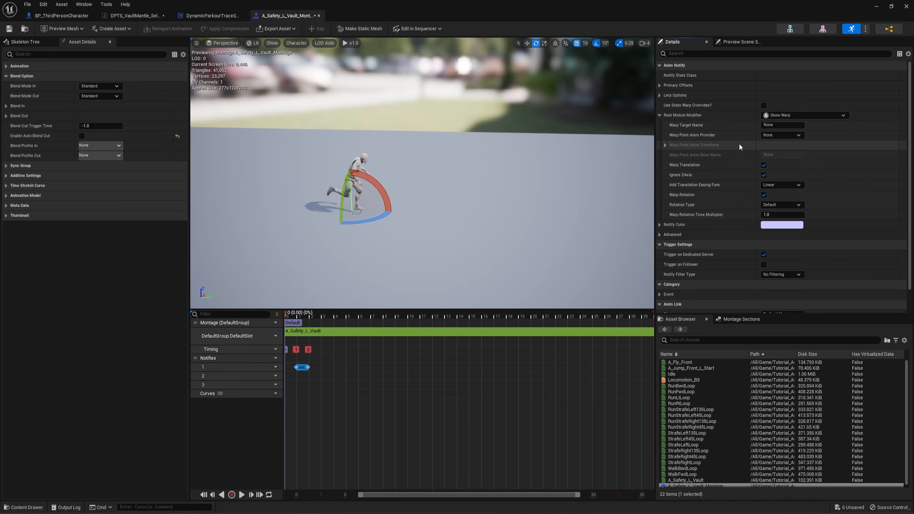
click(659, 115)
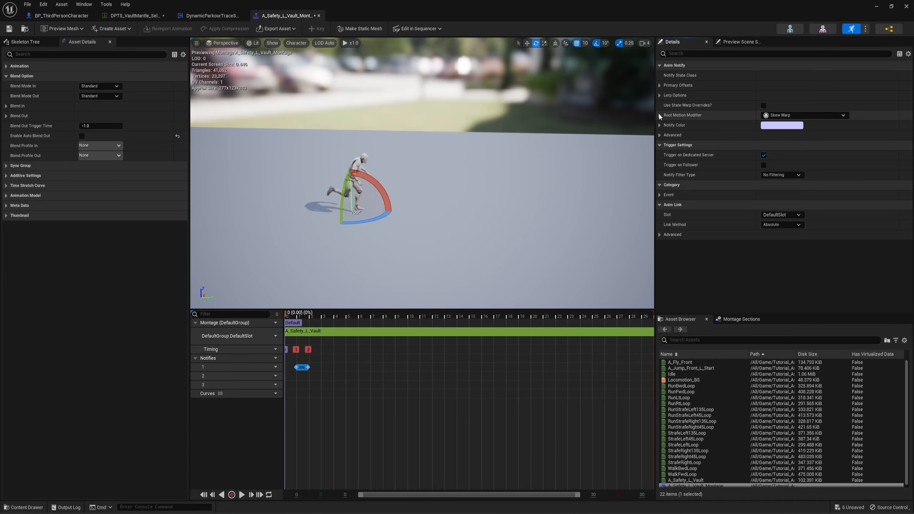
click(659, 85)
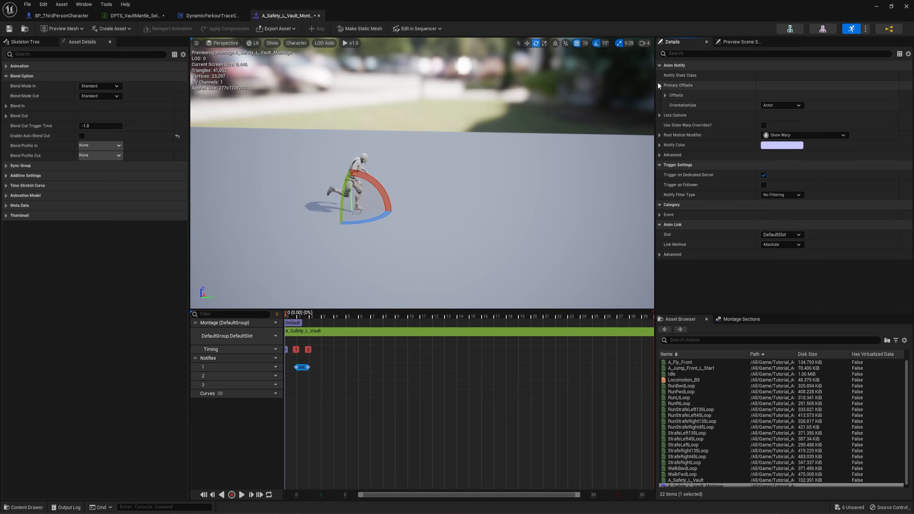
click(660, 116)
click(659, 115)
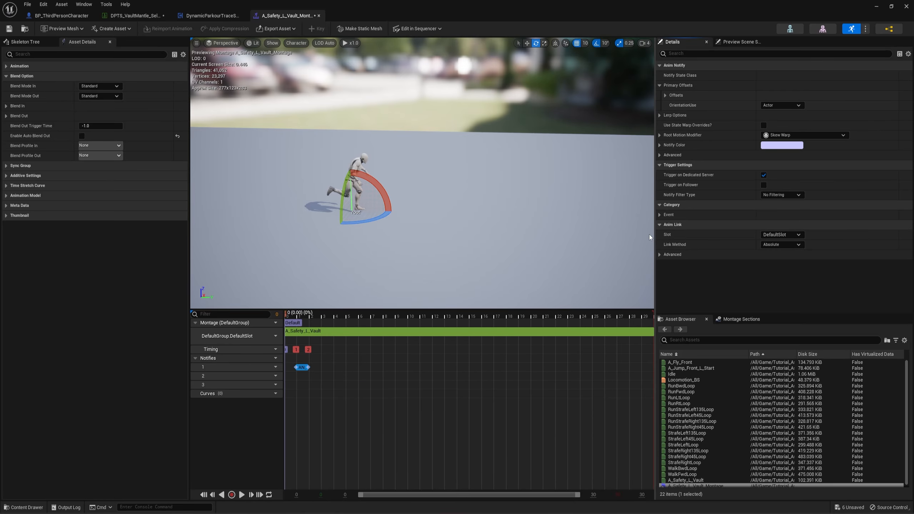
click(659, 85)
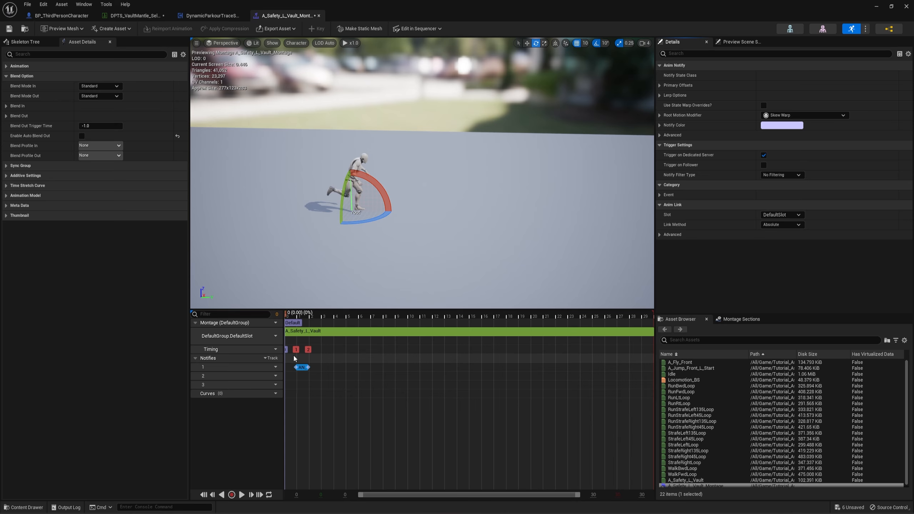
- Scrub to the hand-plant pose at about 0.26 s and extend the motion warp notify's end to that point
click(300, 316)
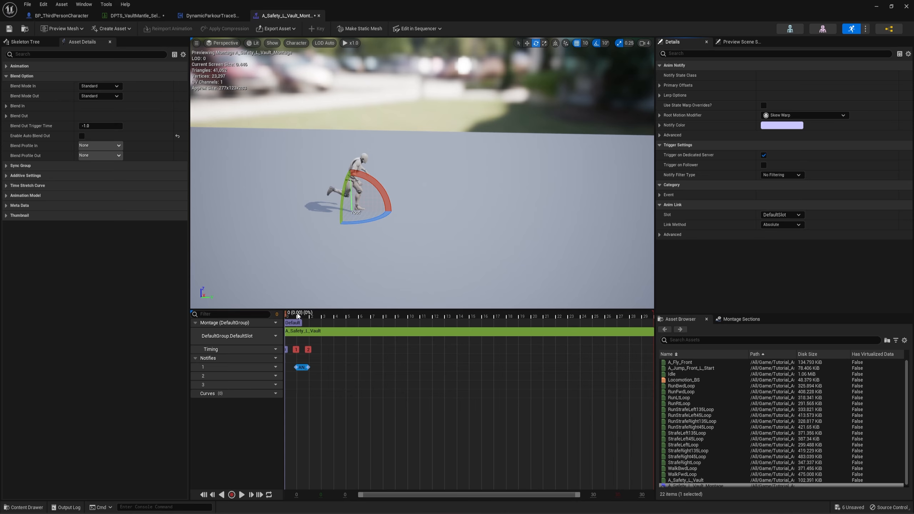
drag(302, 318, 382, 339)
right_drag(389, 252, 301, 273)
drag(307, 369, 383, 369)
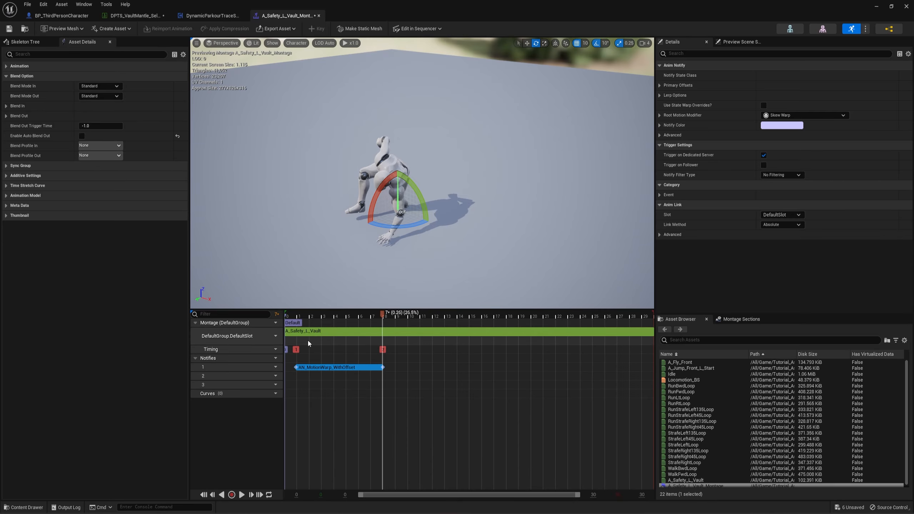
- View the character from the side and scrub the montage back to check the pose at the motion warp notify's start
right_drag(400, 222, 518, 210)
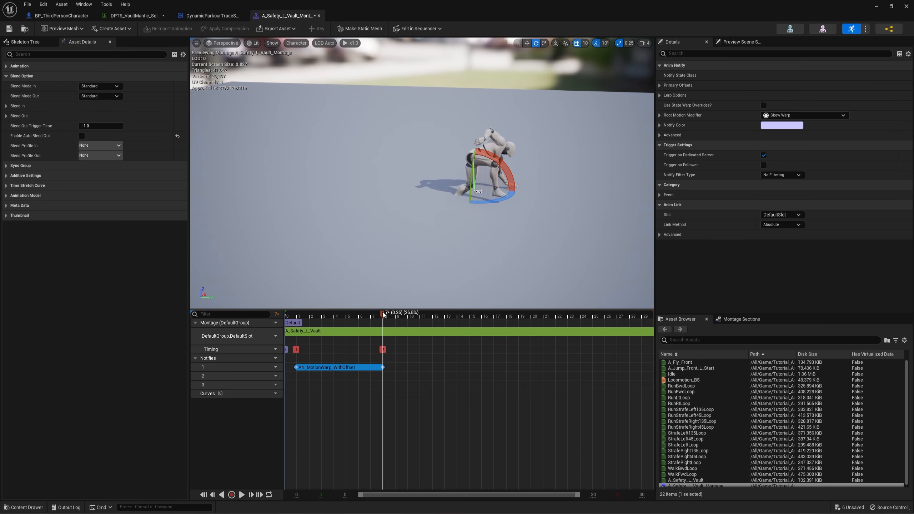
drag(384, 312, 292, 311)
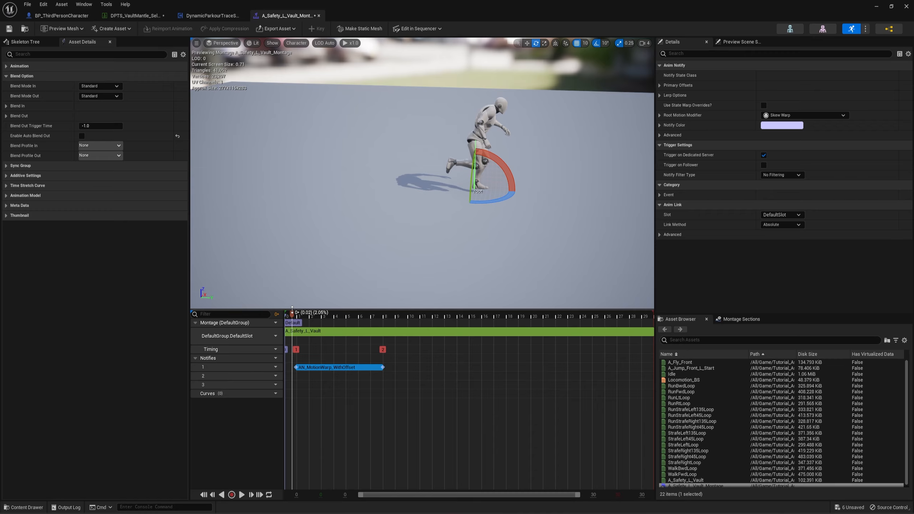
drag(292, 311, 296, 366)
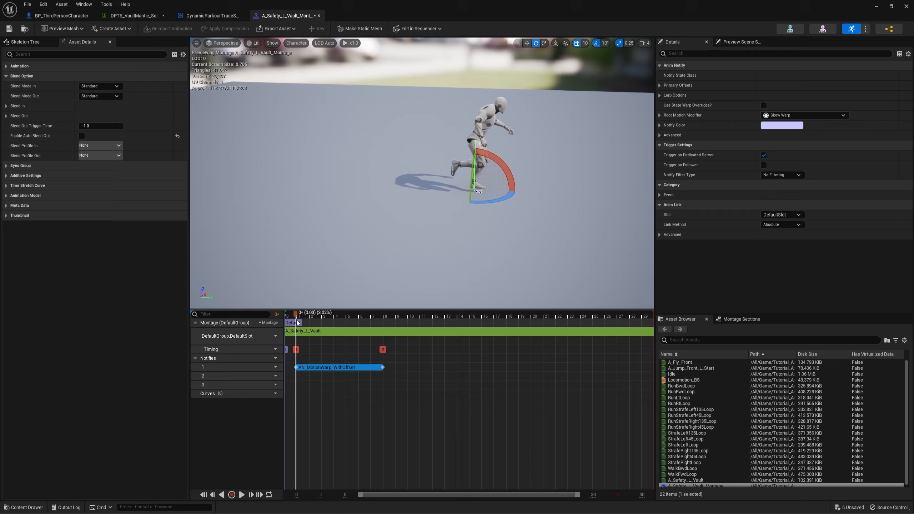
mouse_move(296, 313)
mouse_down()
mouse_move(385, 304)
mouse_move(519, 313)
mouse_move(379, 323)
mouse_move(296, 316)
mouse_up()
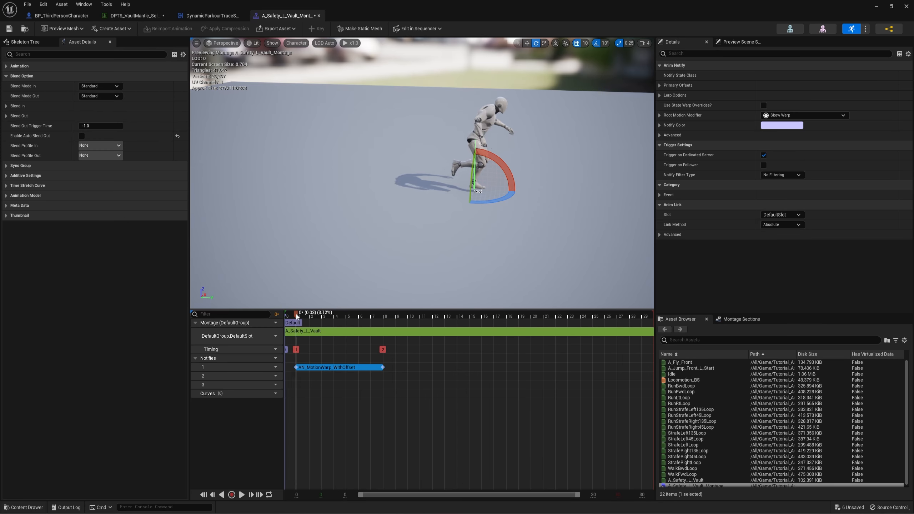
- Set the first motion warp notify's Warp Target Name to height and disable its Ignore ZAxis and Warp Rotation options
click(660, 115)
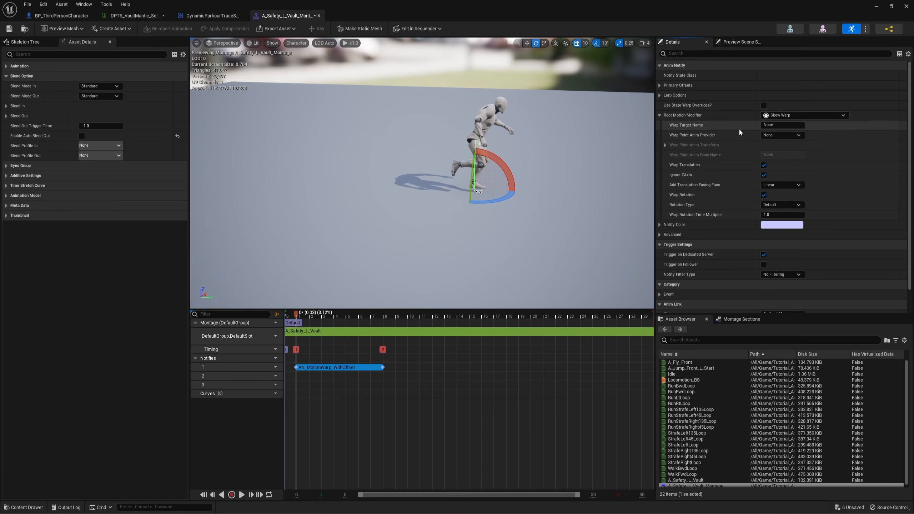
click(783, 125)
text(he)
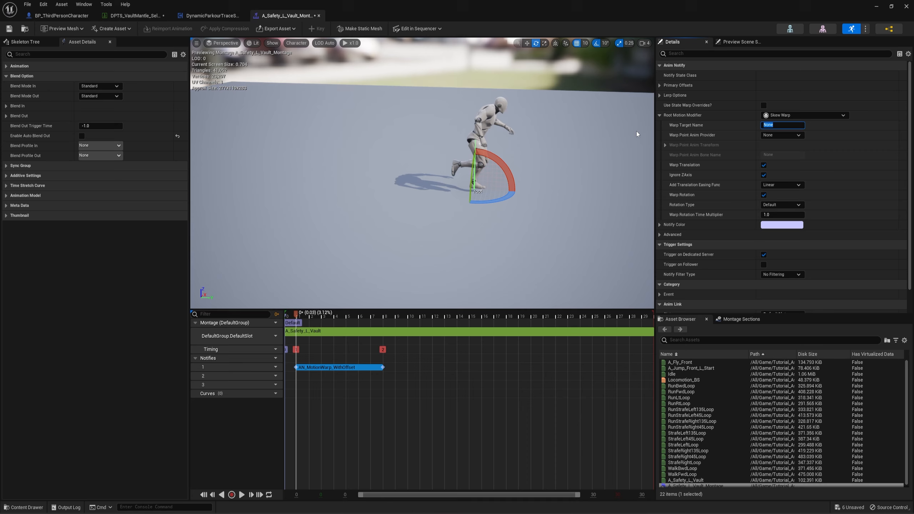
text(ight)
key(Return)
click(764, 175)
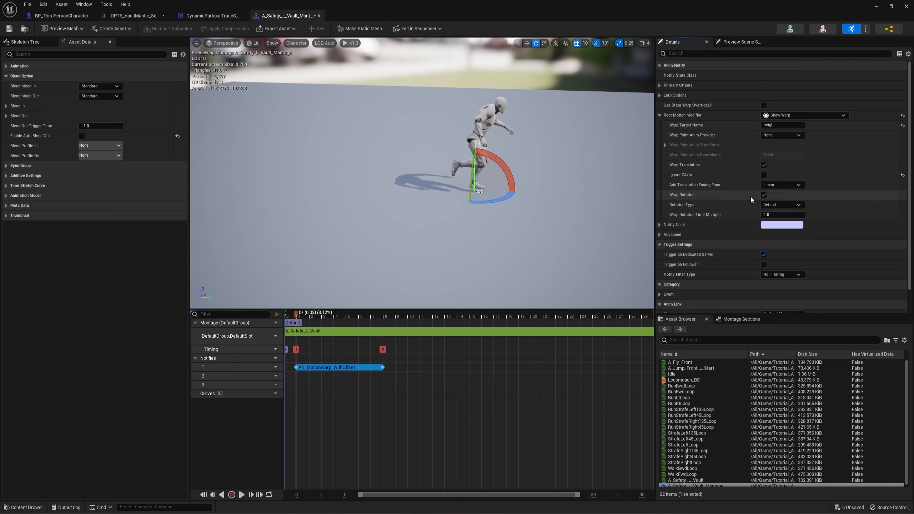
click(765, 195)
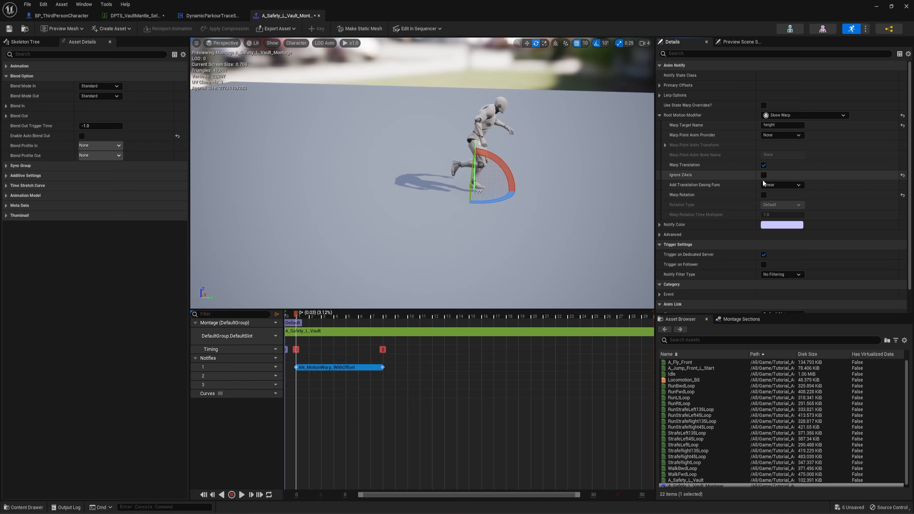
- Set the ForwardOffset in the first motion warp notify's Primary Offsets to -50
click(660, 85)
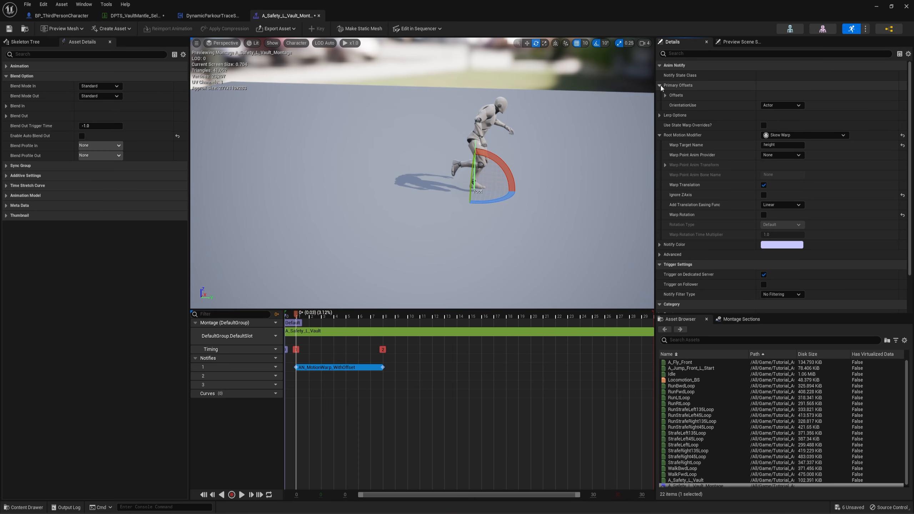
click(666, 95)
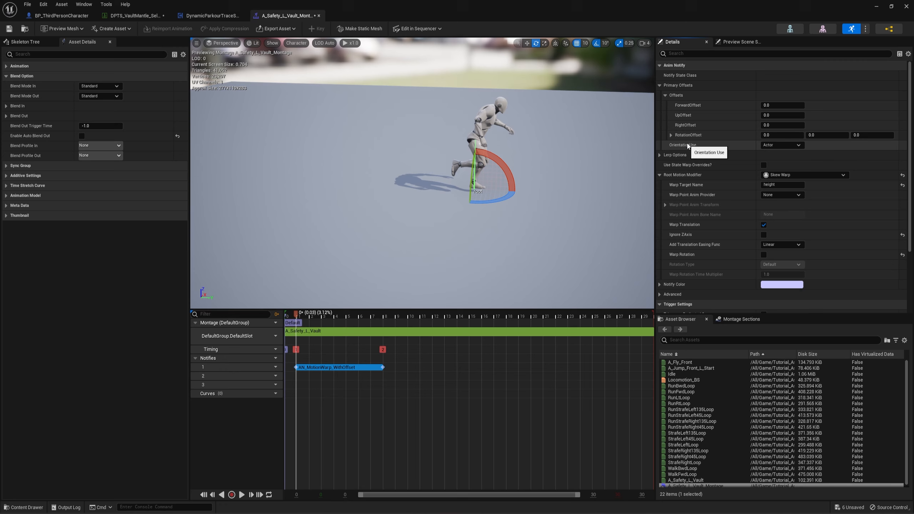
click(783, 146)
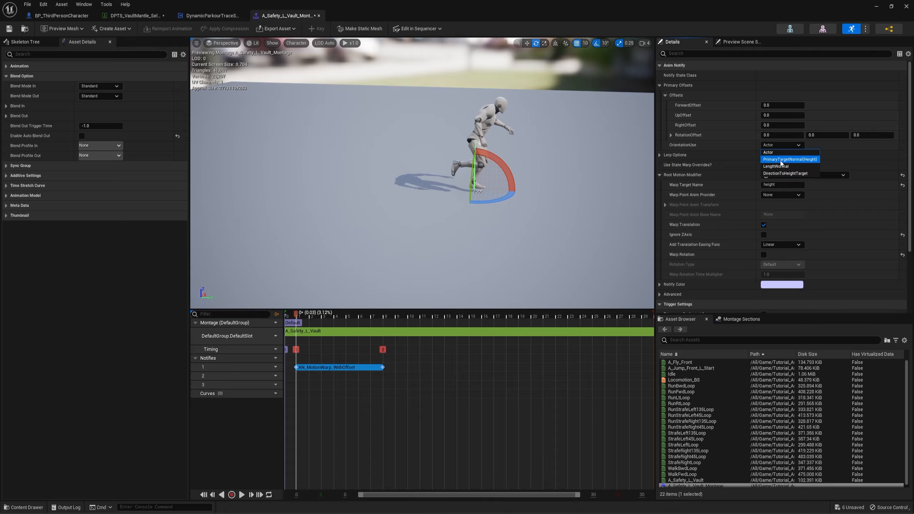
click(775, 146)
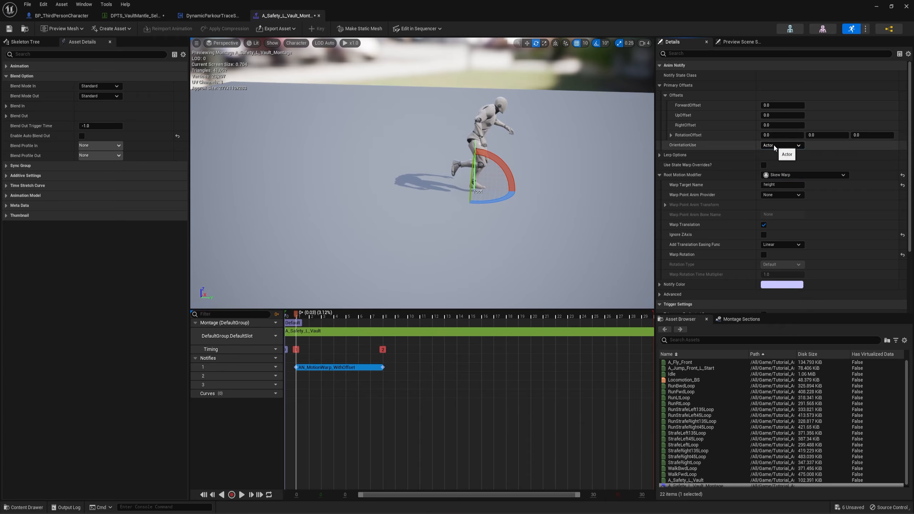
click(779, 144)
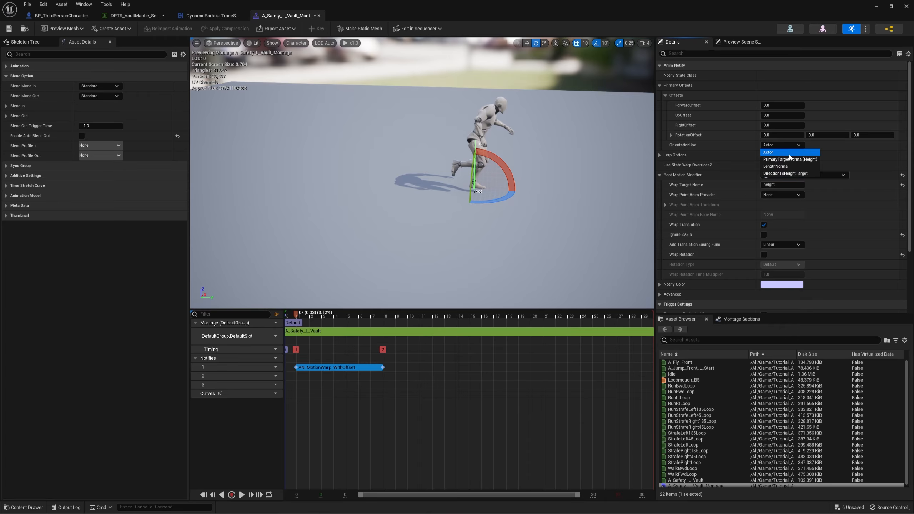
click(718, 147)
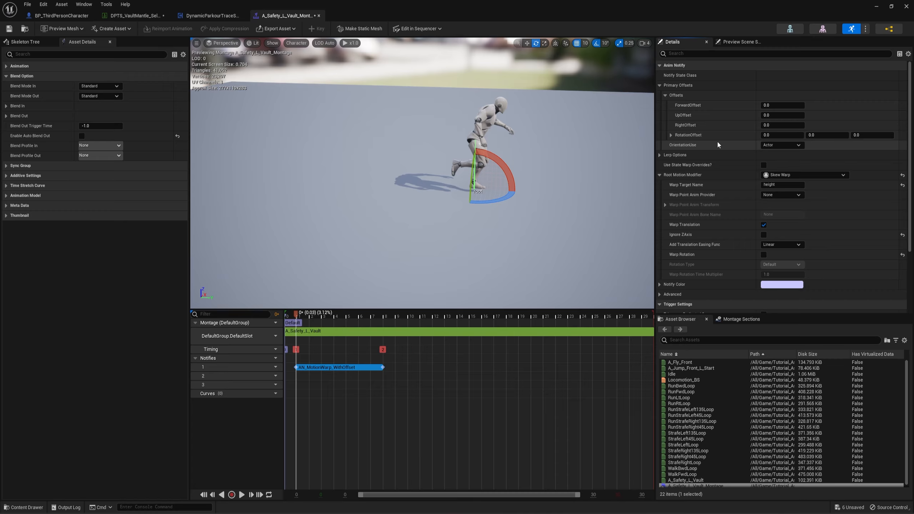
click(773, 105)
text(-50.0)
key(Return)
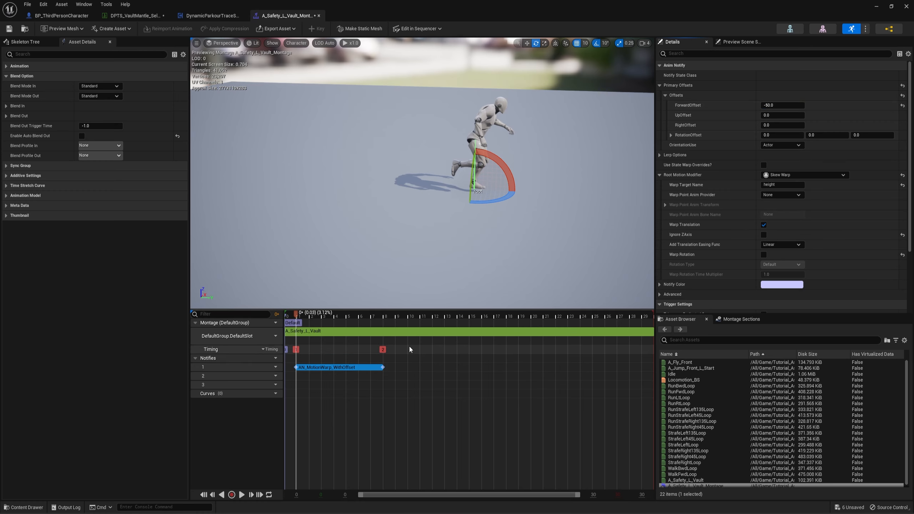
- Scrub the montage to about 0.87 s, add an AN_FindLandTarget notify on the second track and place it near frame 10
drag(296, 316, 604, 331)
right_click(451, 377)
mouse_move(472, 391)
click(554, 411)
drag(471, 378, 422, 376)
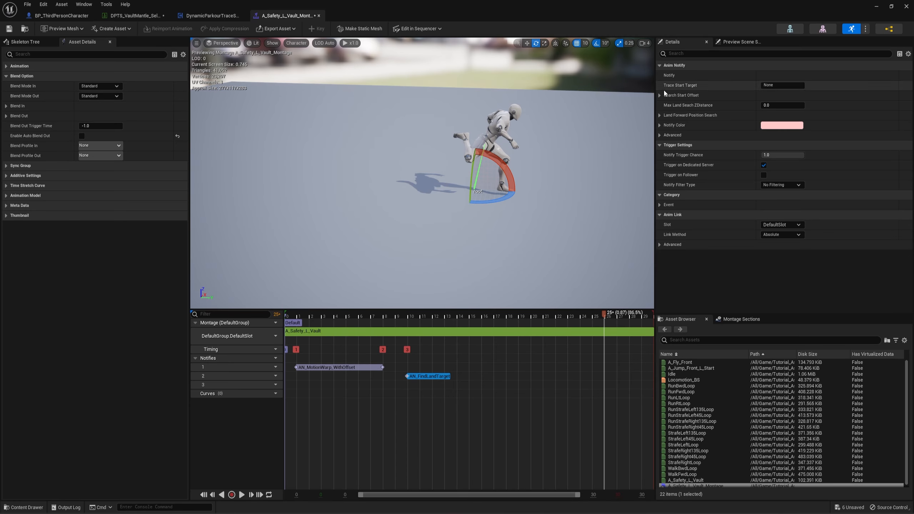
- View the thin wall obstacle in the level, as reference for the trace start target, and return to the montage
click(781, 85)
drag(563, 13, 483, 363)
right_drag(556, 172, 471, 146)
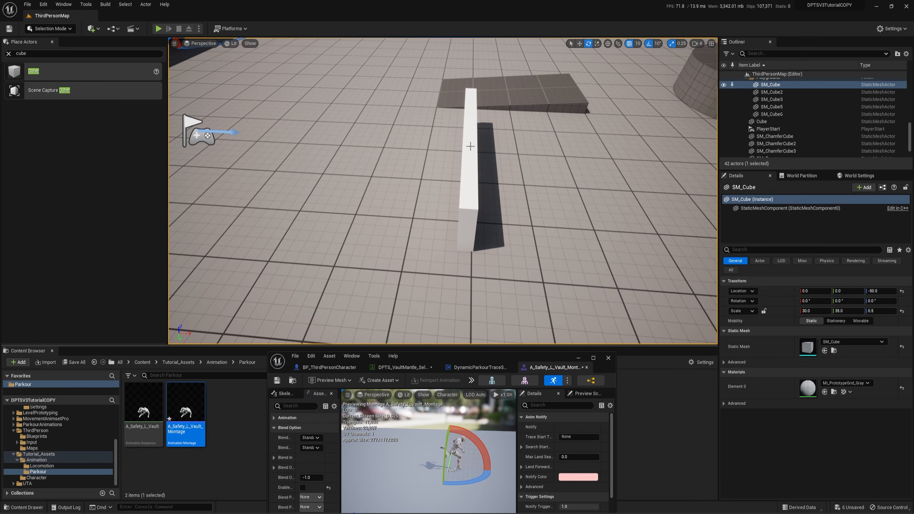
click(593, 359)
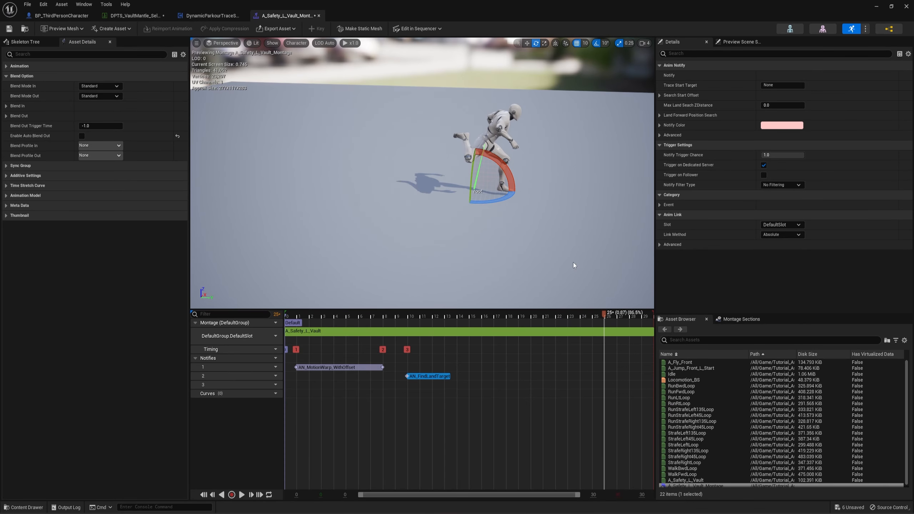
- Set the find-land notify's Trace Start Target to length and its Search Start Offset's ForwardOffset to 20
click(782, 86)
text(length)
key(Return)
click(660, 95)
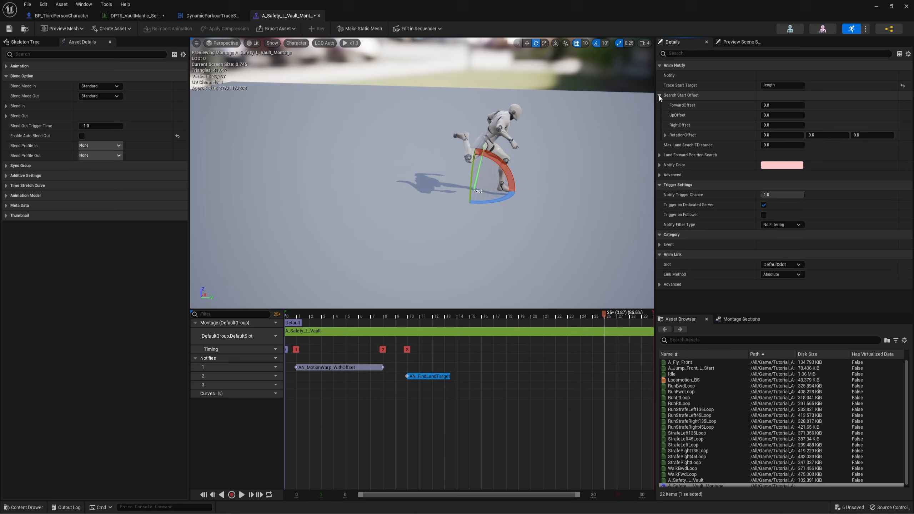
click(774, 105)
text(20)
key(Return)
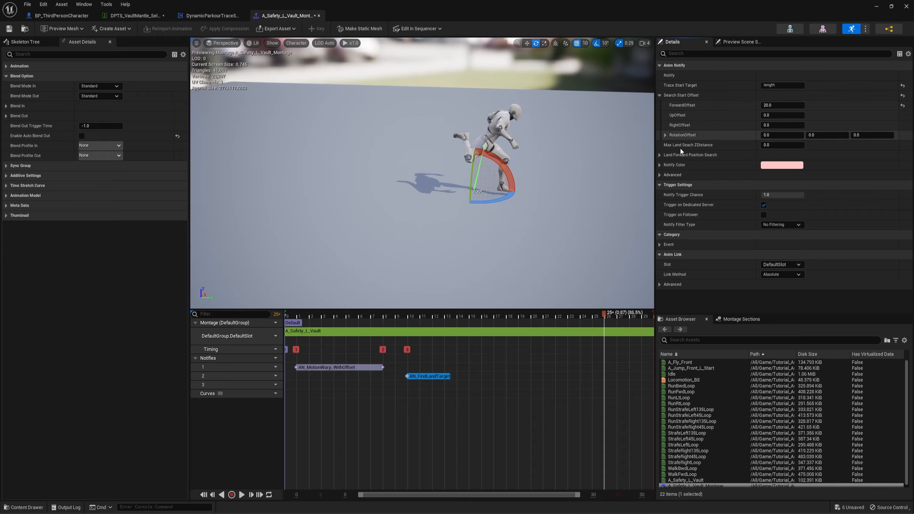
click(660, 95)
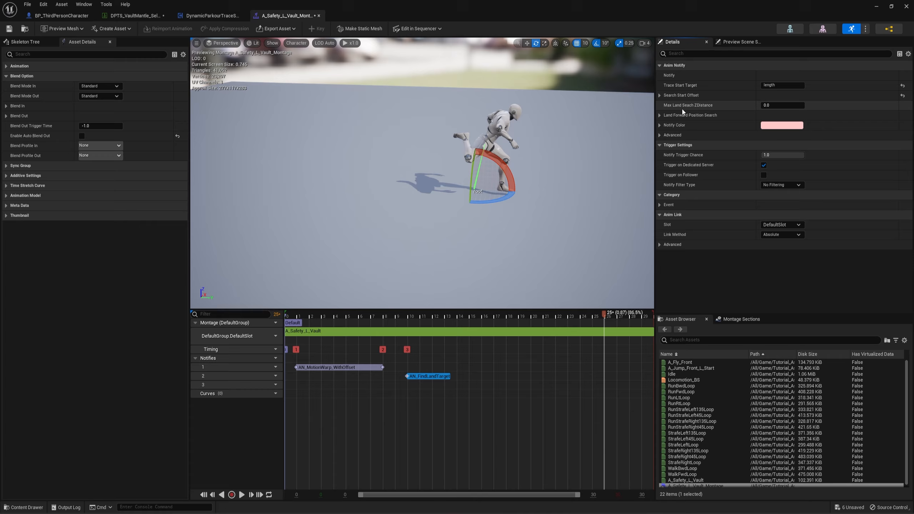
- Set the find-land notify's maximum land search Z distance to 250 and its Land Forward Position Search to Min 90, Max 200
click(660, 115)
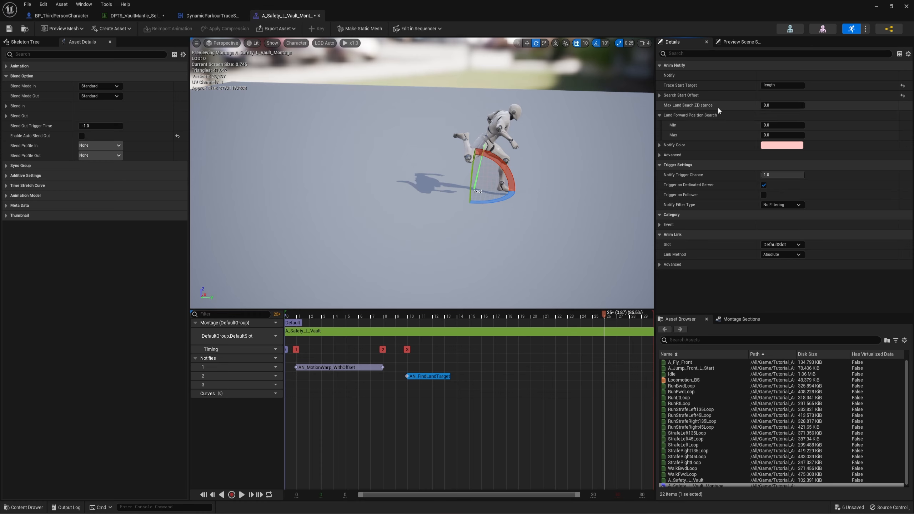
click(780, 105)
text(250)
key(Return)
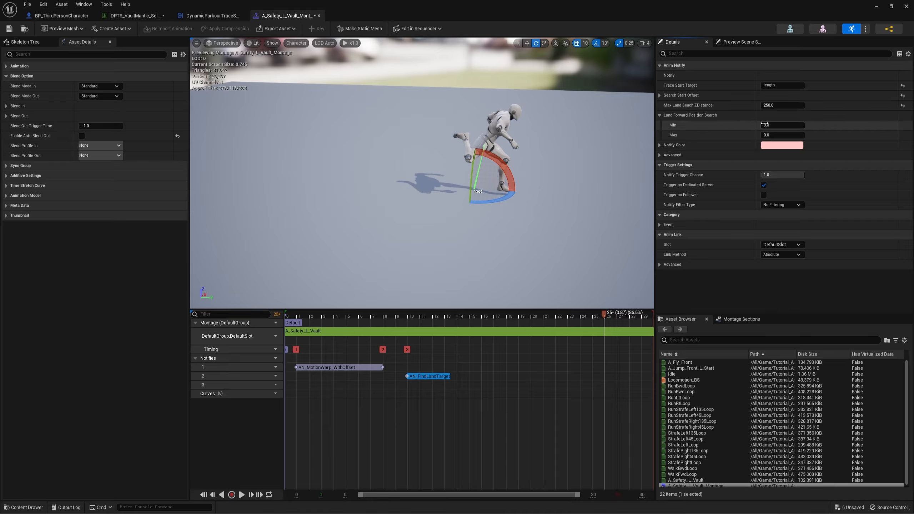
click(775, 125)
text(90)
key(Return)
click(772, 135)
text(200)
key(Return)
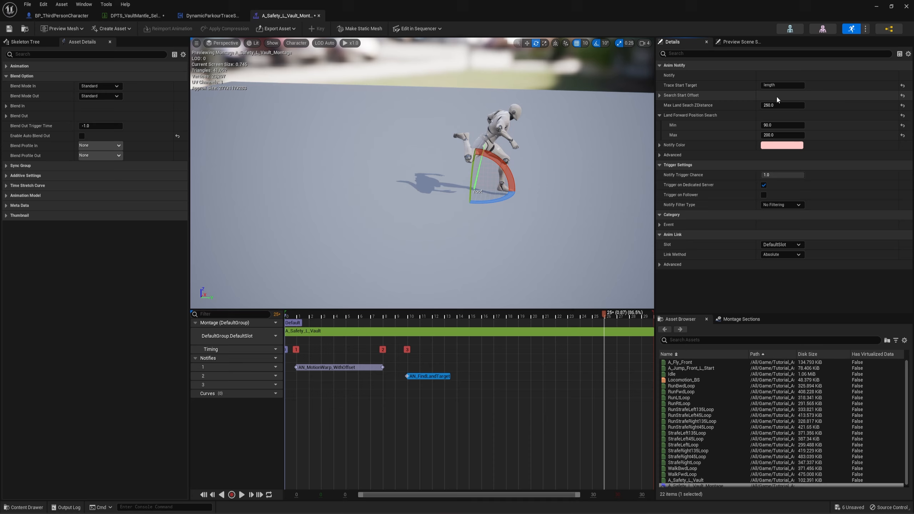
- Shift the AN_FindLandTarget notify earlier to about frame 9 and view the character's vault pose from the side
drag(422, 377, 411, 378)
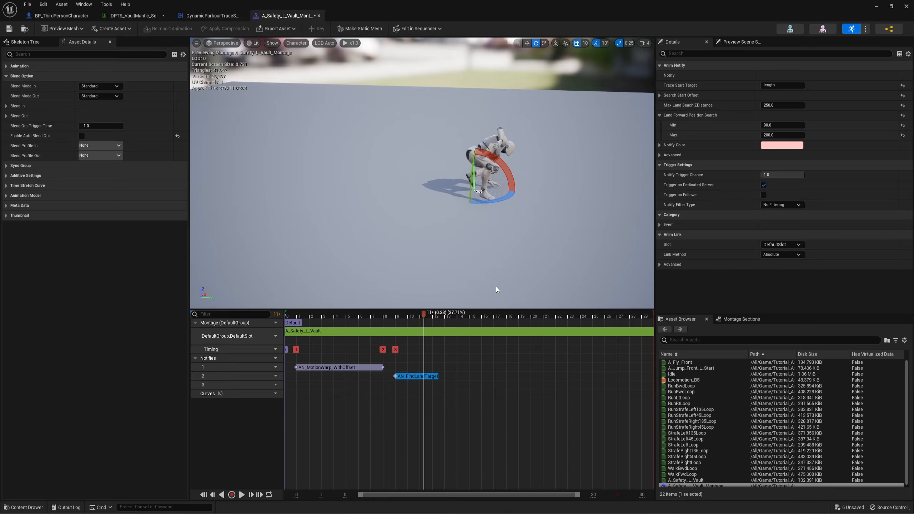
right_drag(529, 259, 576, 224)
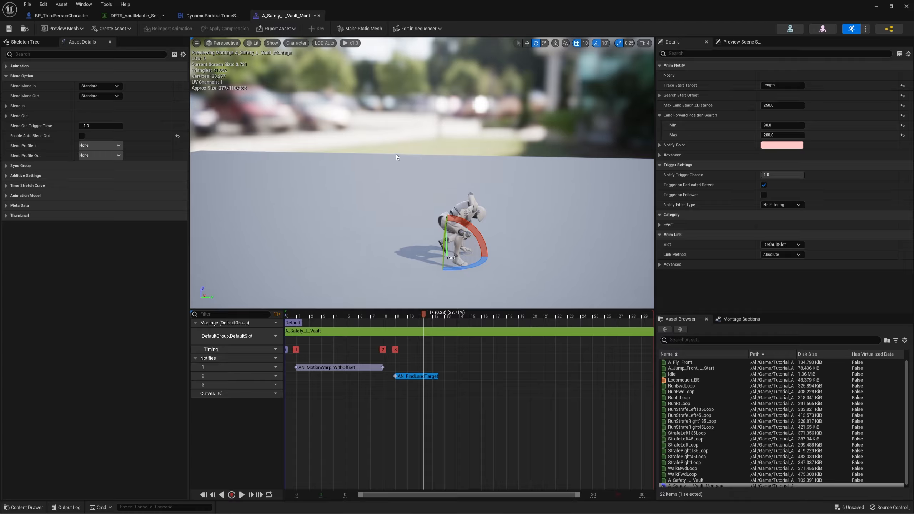
right_drag(396, 155, 442, 171)
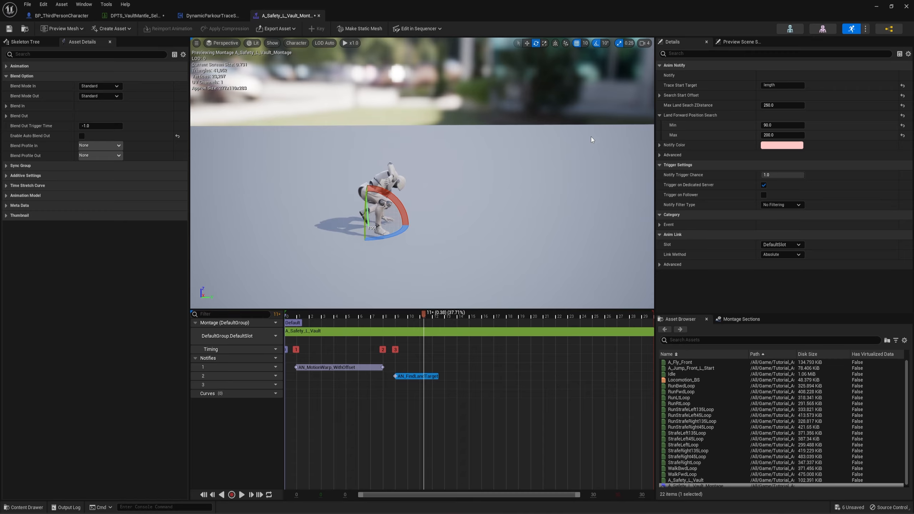
- Try a Land Forward Position Search Min of 200 and restore it to 90
click(789, 125)
text(200)
key(Return)
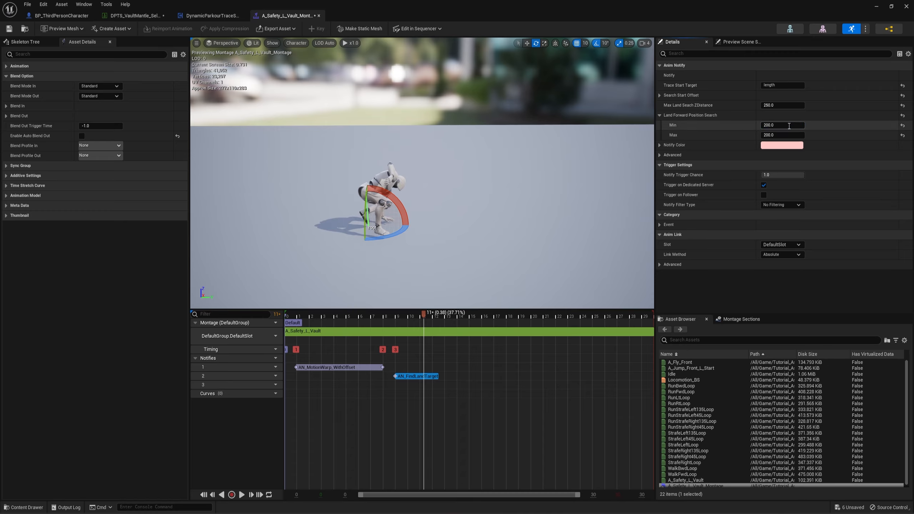
click(789, 126)
text(200)
key(Return)
text(90)
key(Return)
- Add a second AN_MotionWarp_WithOffset notify state on the first track, spanning from about 0.49 s to about 0.87 s
right_click(441, 366)
mouse_move(467, 392)
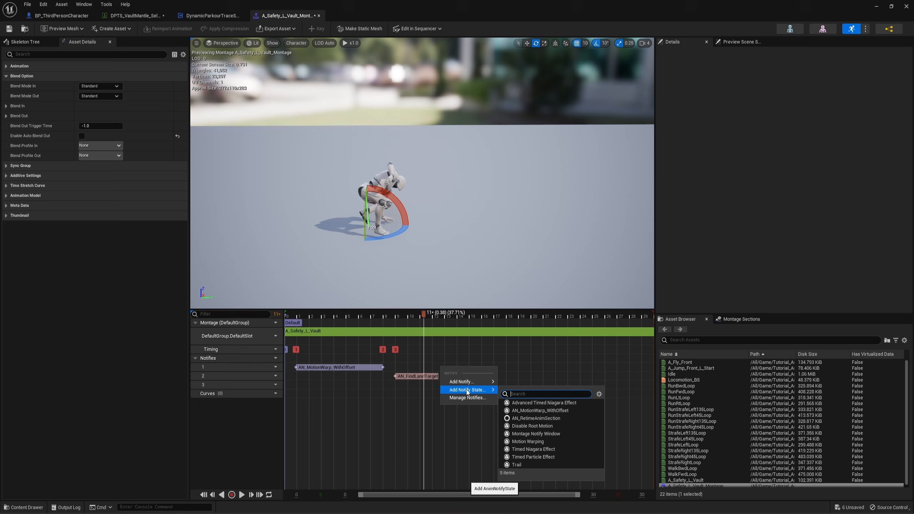
click(518, 411)
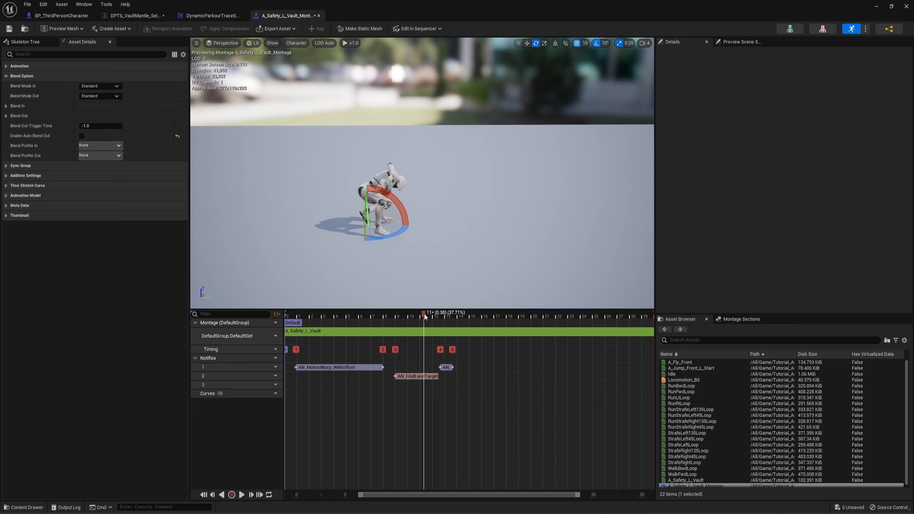
drag(424, 316, 467, 329)
drag(446, 368, 473, 368)
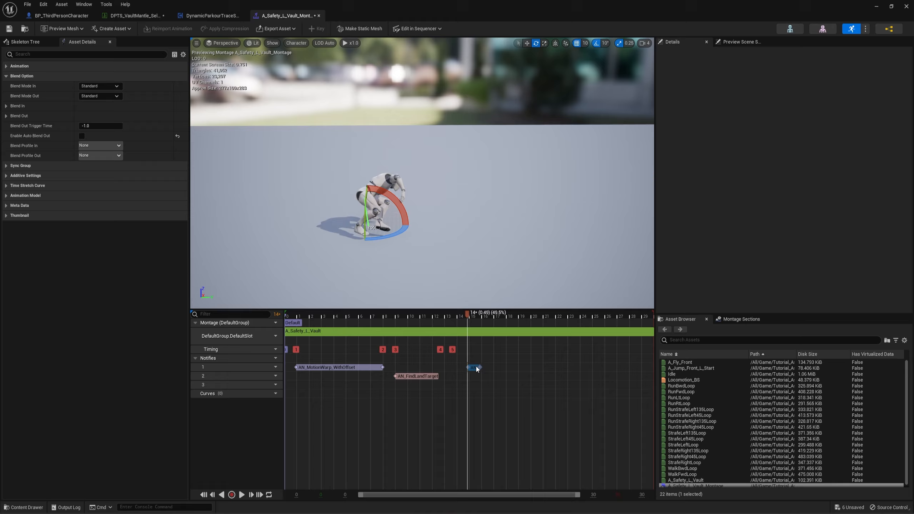
drag(471, 315, 605, 340)
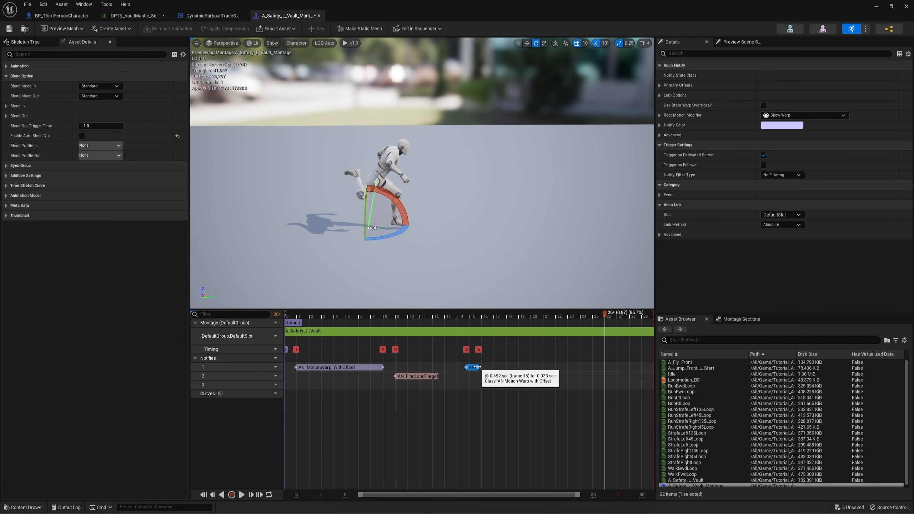
drag(479, 367, 606, 366)
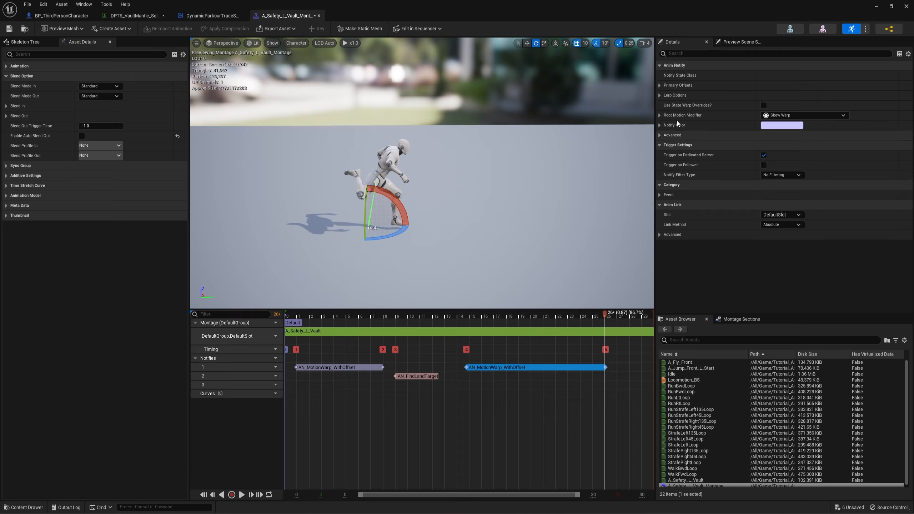
- Set the second motion warp notify's Warp Target Name to land and disable its Ignore ZAxis and Warp Rotation options
click(659, 115)
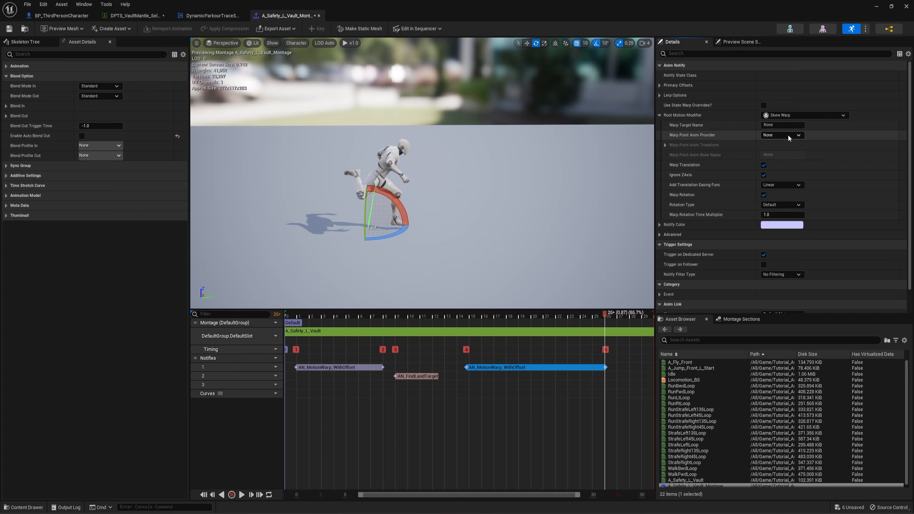
click(781, 125)
text(land)
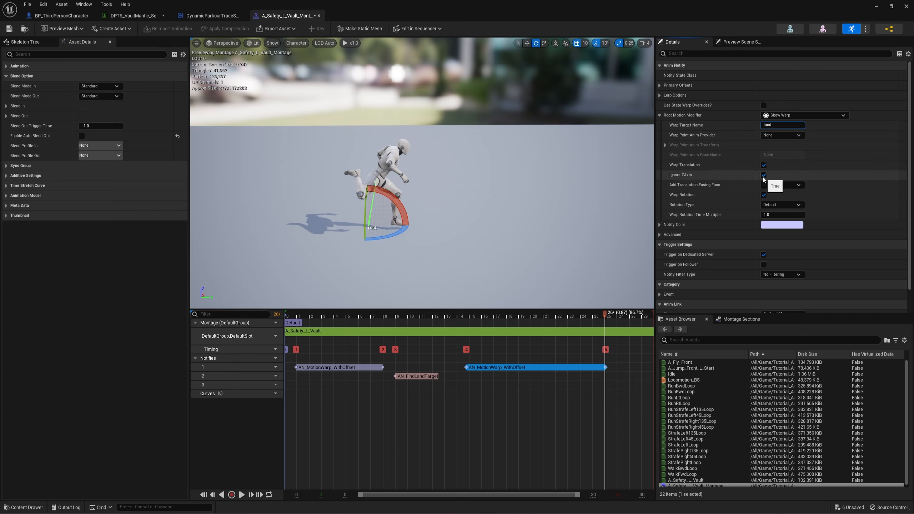
click(764, 195)
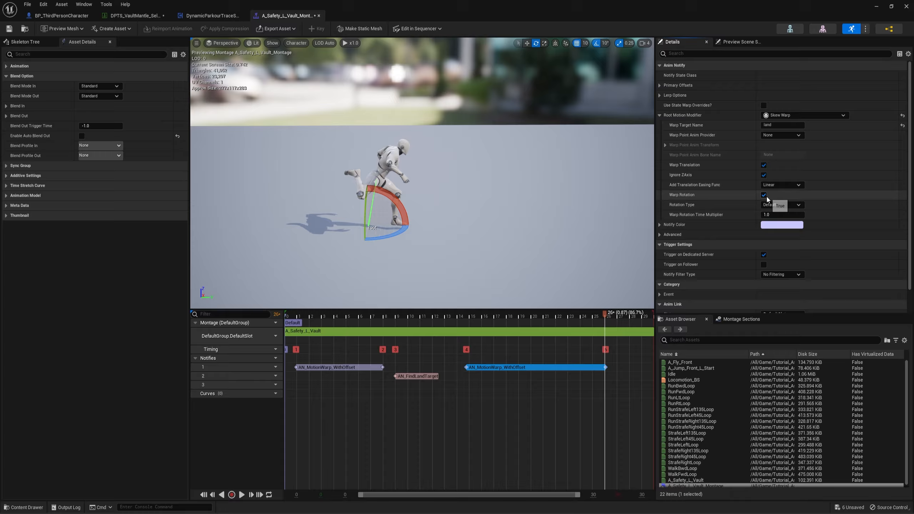
click(764, 175)
- Set the UpOffset in the second motion warp notify's Primary Offsets to 5 and deselect the notify
click(661, 86)
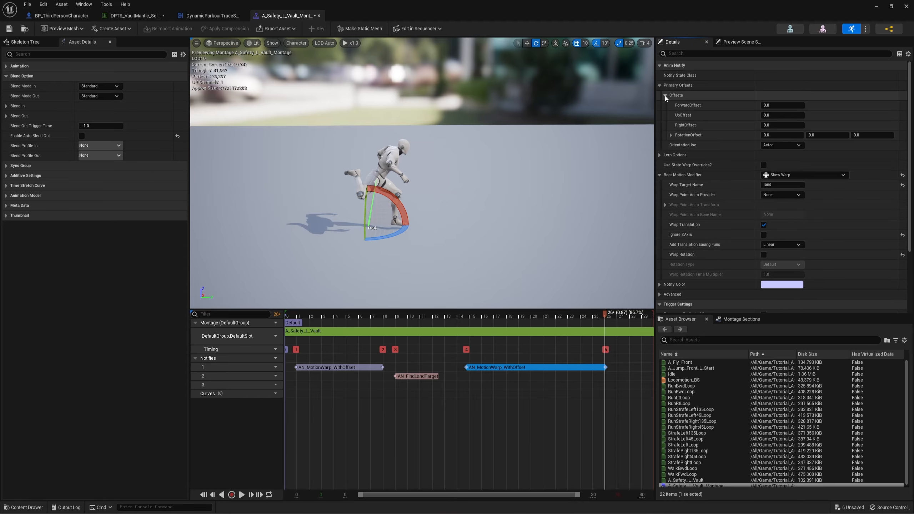
click(787, 115)
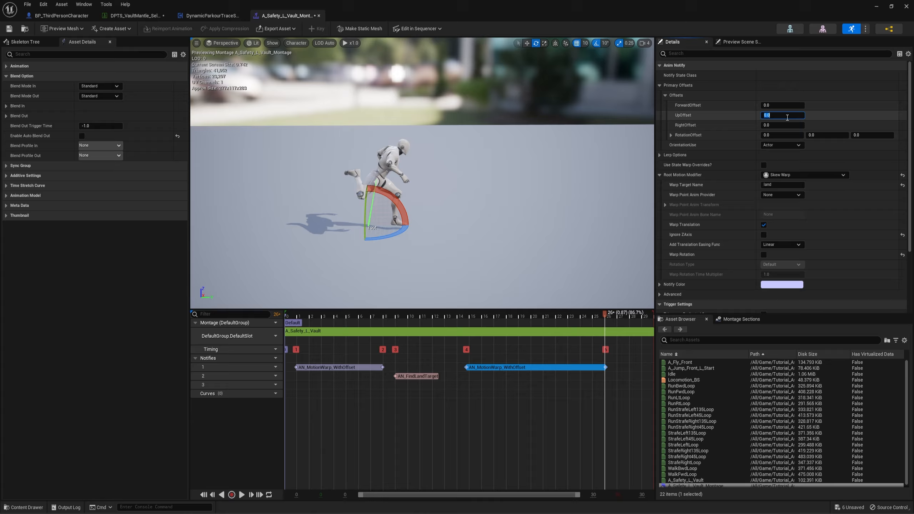
text(5)
key(Return)
click(455, 415)
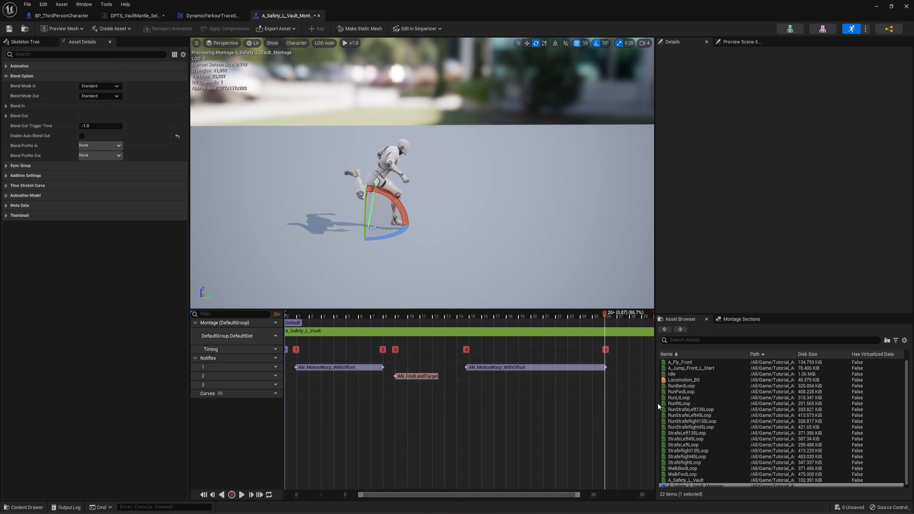
- Add an AN_ResetParkourAction notify on the second track, placed shortly after the end of the second motion warp notify
click(593, 368)
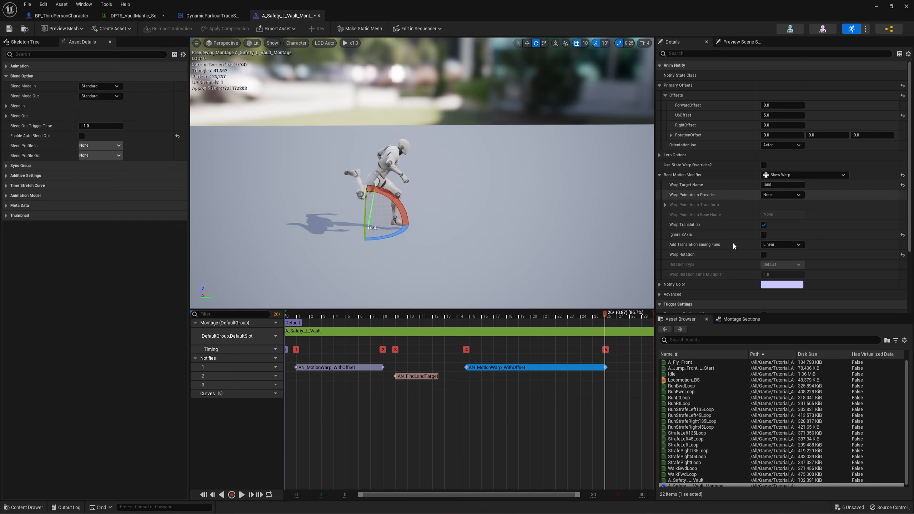
right_click(613, 374)
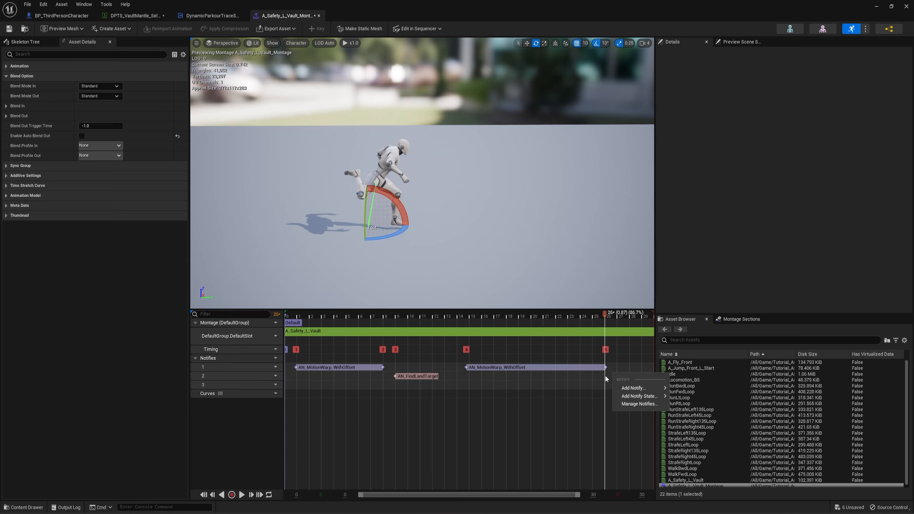
click(606, 378)
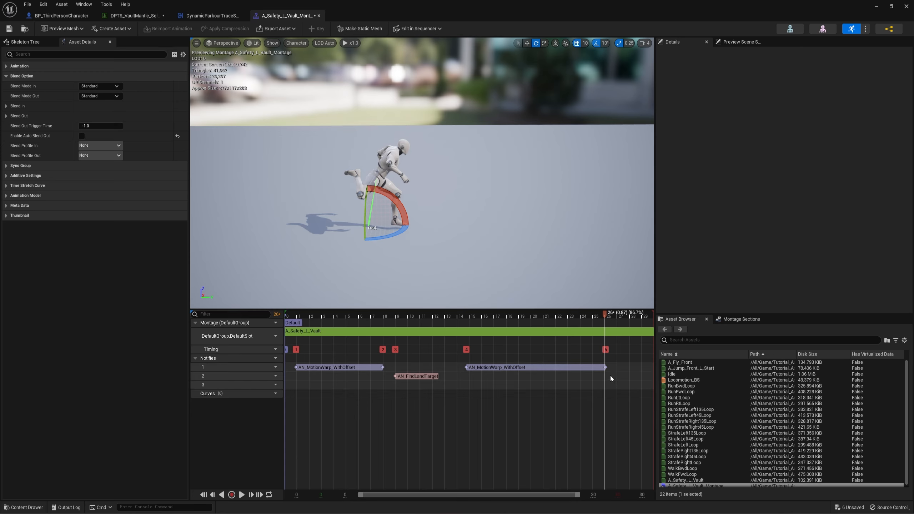
right_click(610, 376)
mouse_move(630, 396)
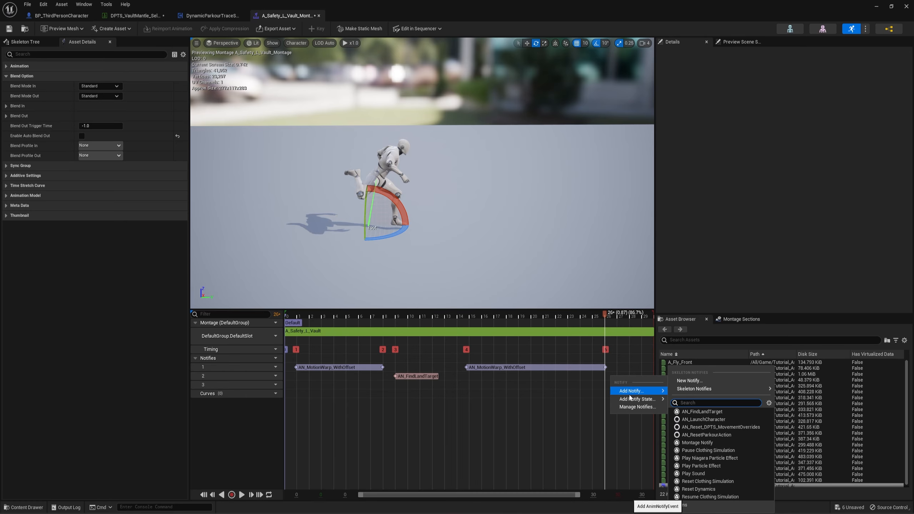
click(688, 435)
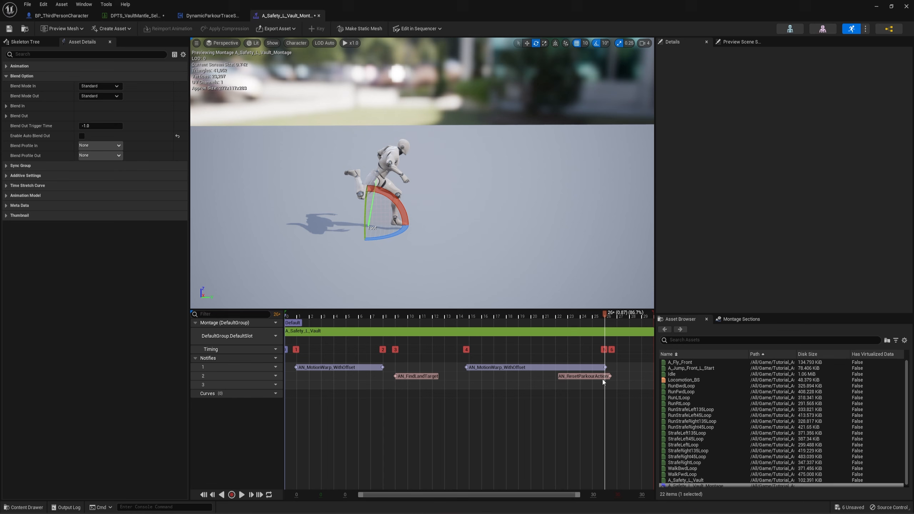
drag(604, 377, 616, 379)
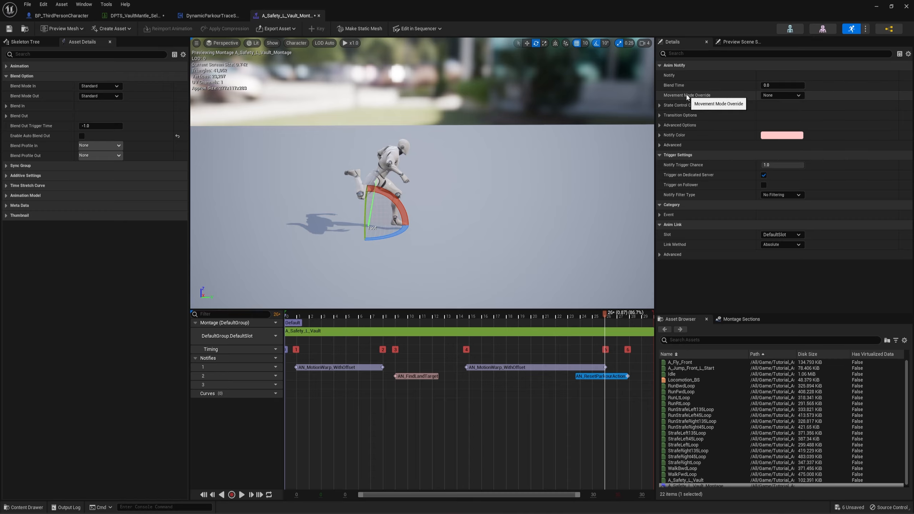
- Set the AN_ResetParkourAction notify's Blend Time to 0.2 with Movement Mode Override kept at None, and save the montage
click(776, 85)
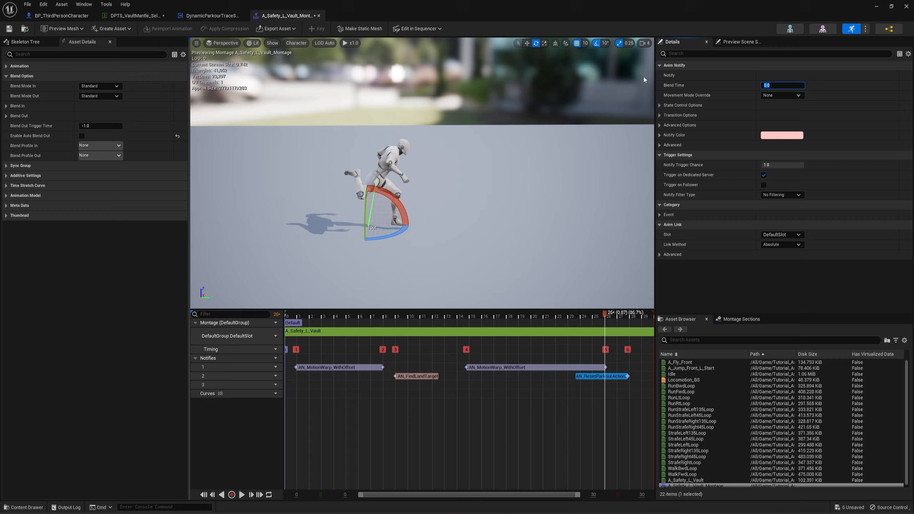
text(0.2)
key(Return)
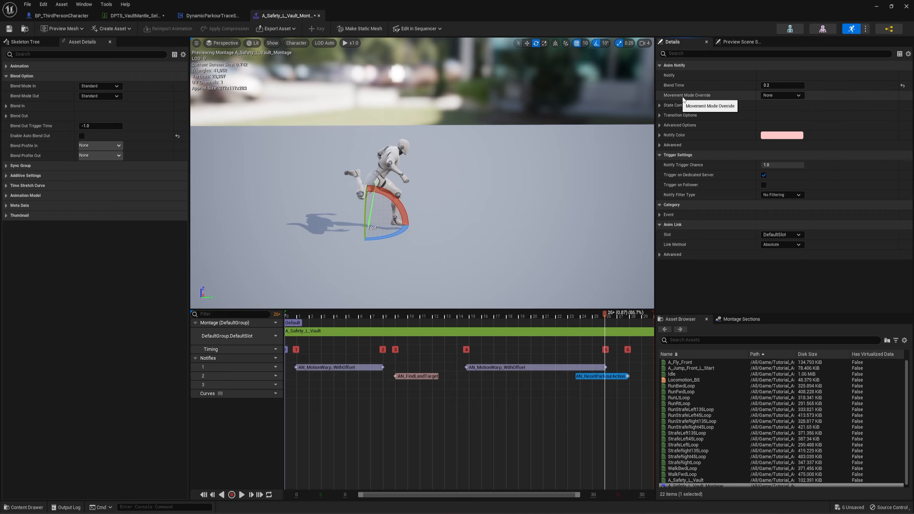
click(787, 97)
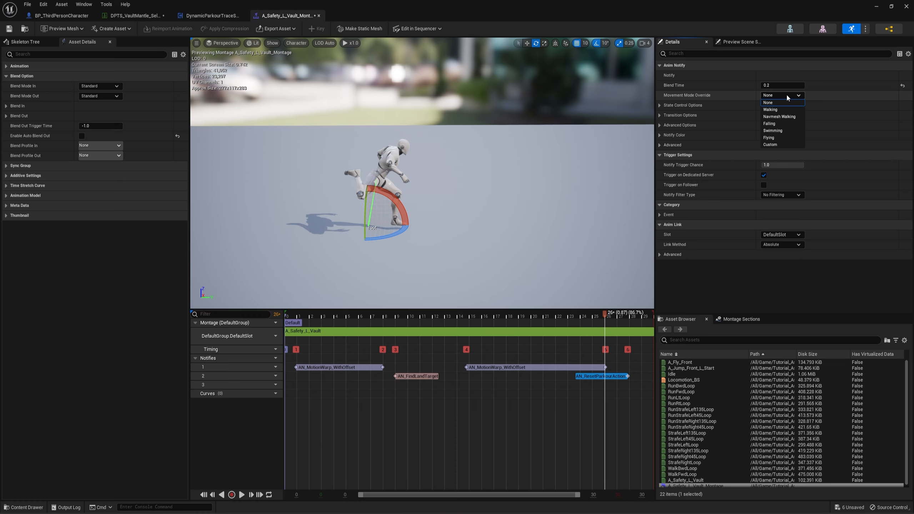
click(794, 102)
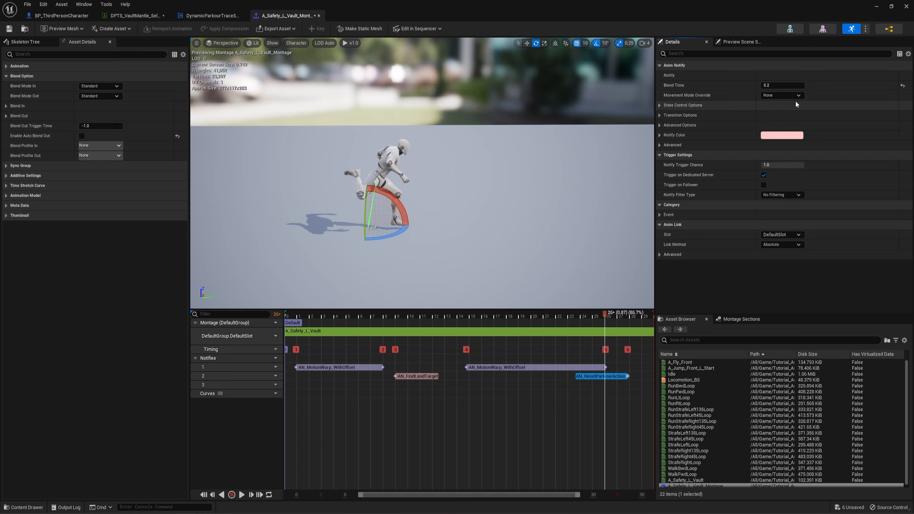
click(787, 96)
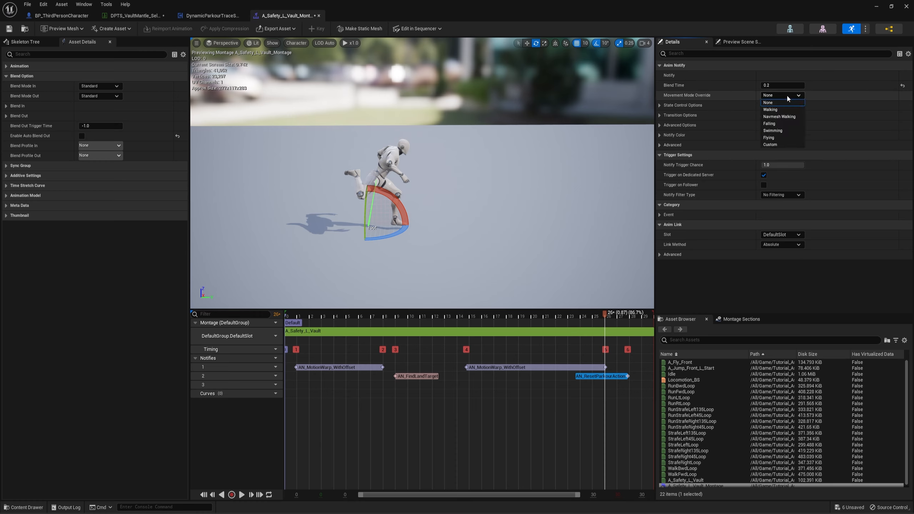
click(784, 94)
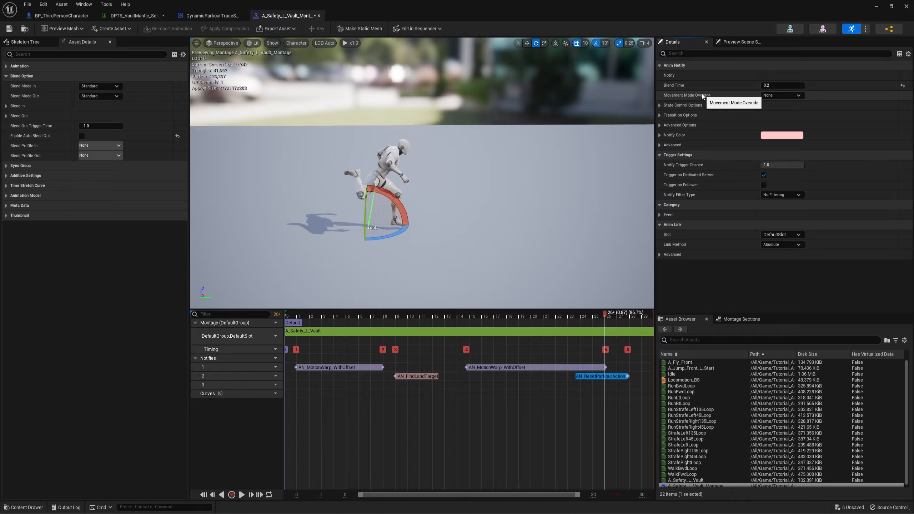
click(781, 96)
click(9, 29)
- Add a MontageSelection element to the vault mantle data table's NewRow and assign A_Safety_L_Vault_Montage to it
click(135, 15)
click(416, 264)
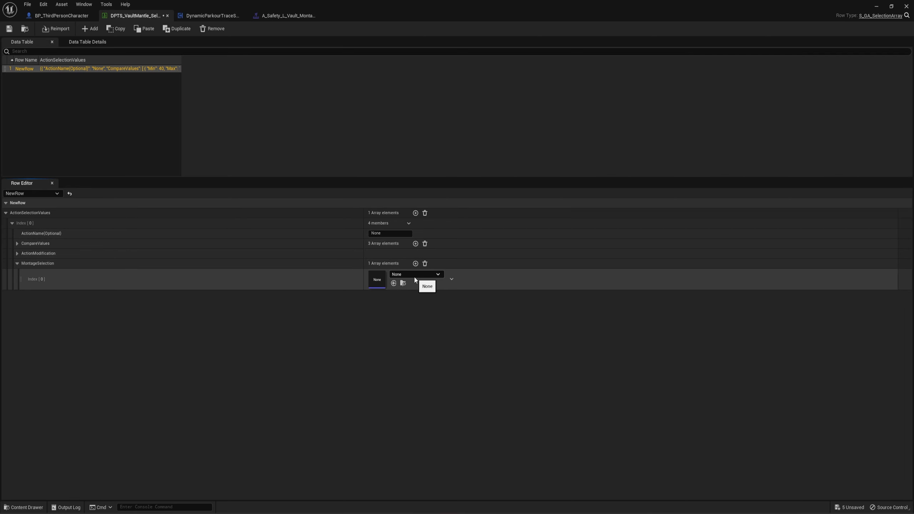
click(414, 280)
click(436, 366)
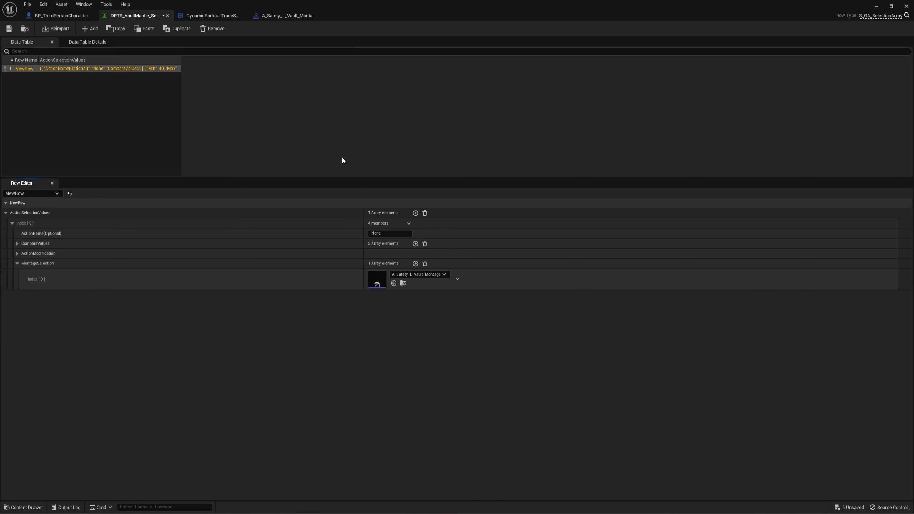
- Check the DynamicParkourTraceSystem component's allowed actions in BP_ThirdPersonCharacter and compile the blueprint
click(57, 17)
drag(147, 180, 572, 325)
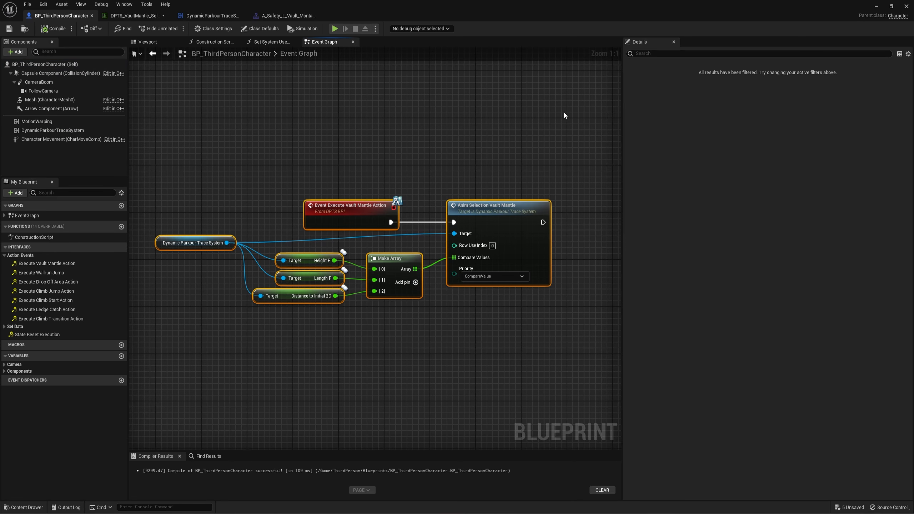
click(53, 131)
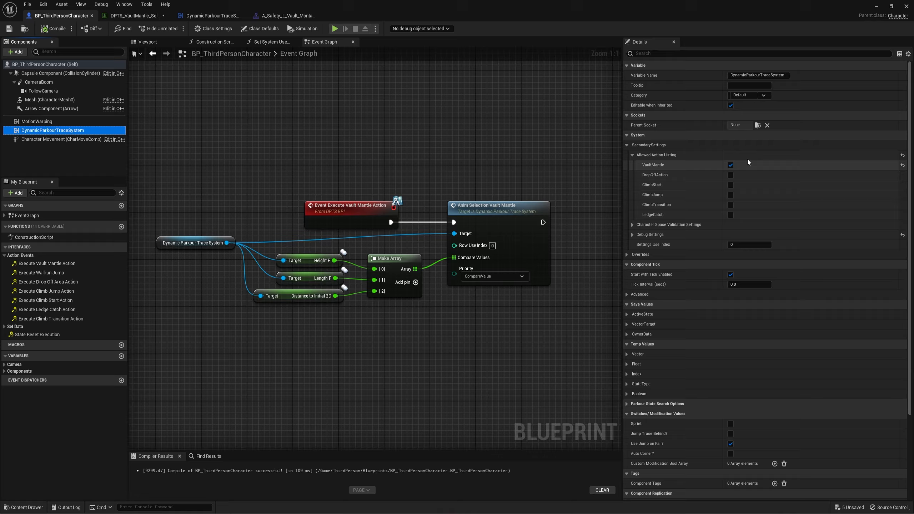
click(53, 29)
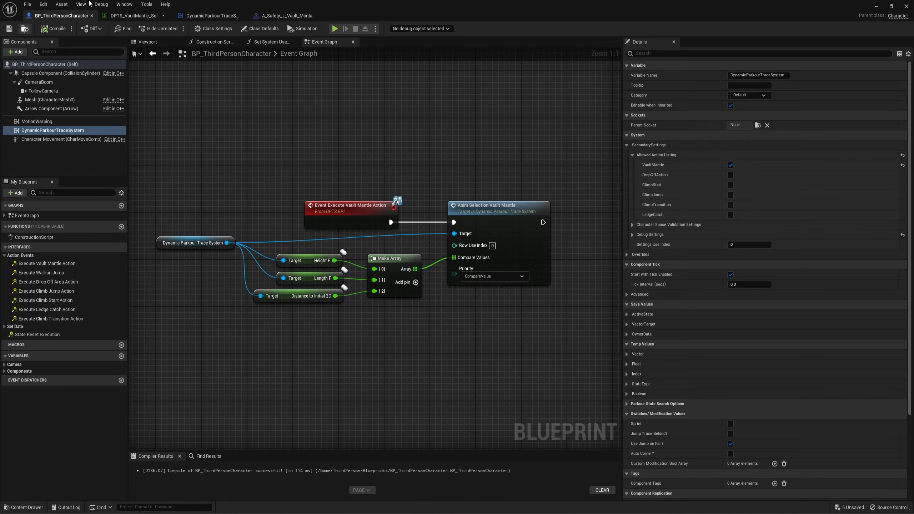
- Play the level, test the vault by repeatedly running and jumping at the white wall, and stop the play session
drag(442, 5, 466, 315)
click(159, 29)
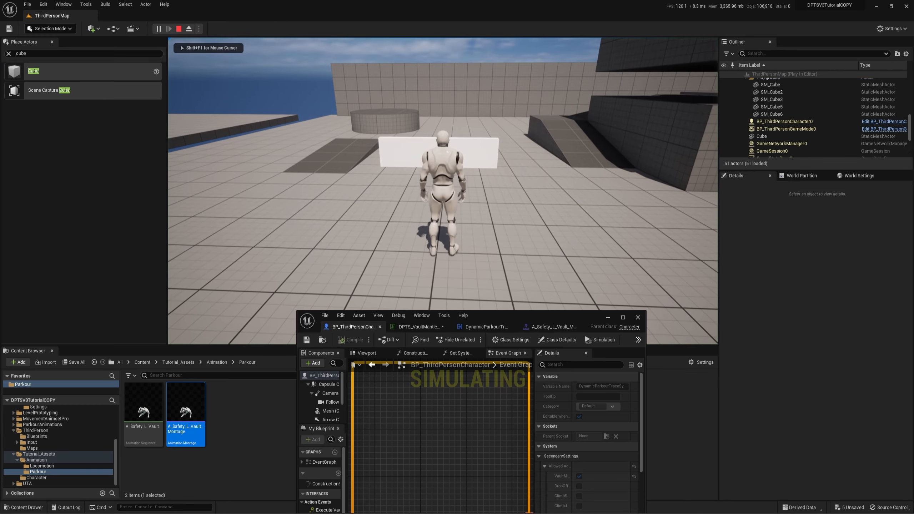
key(w)
key(space)
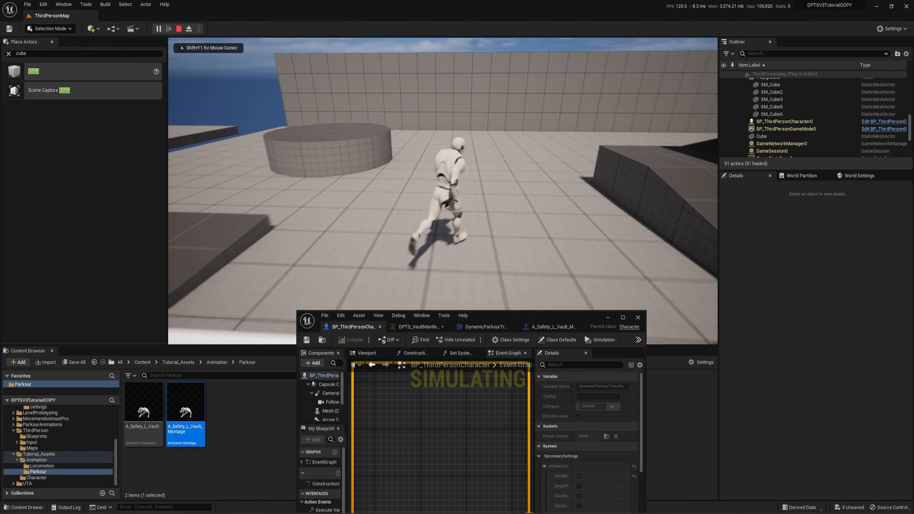
key(w)
key(space)
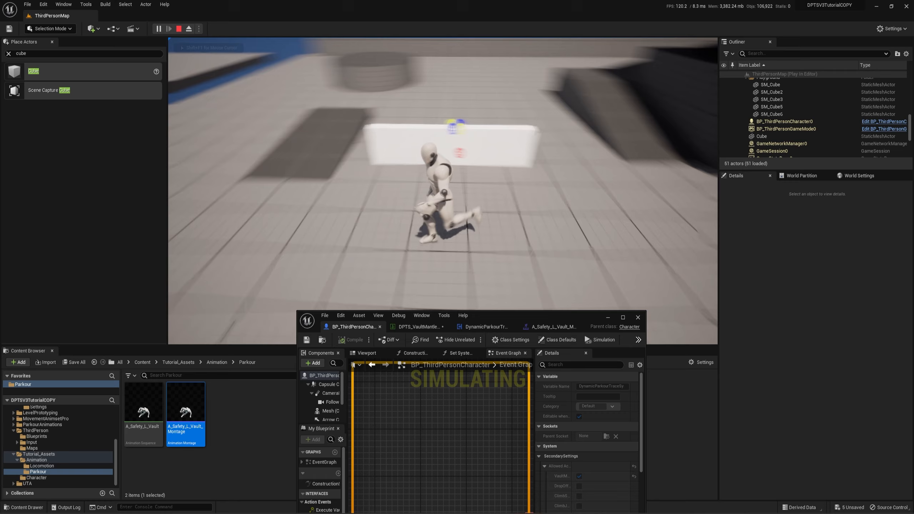
key(w)
key(space)
key(Escape)
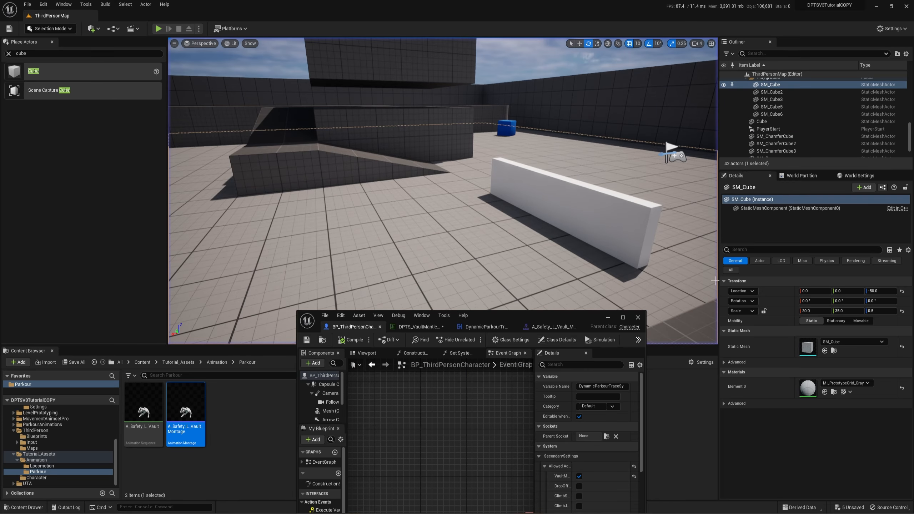
- Thicken the white wall cube by scaling it to 0.5 along X
click(623, 317)
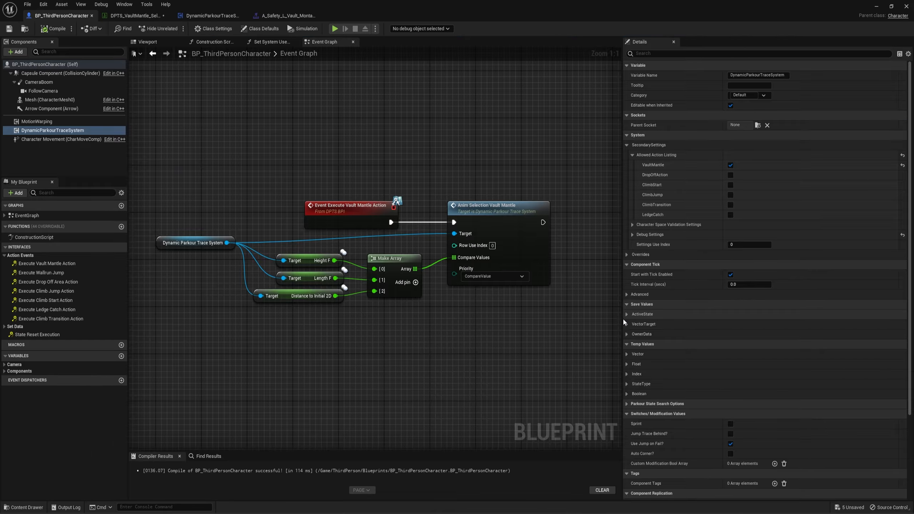
drag(468, 5, 444, 340)
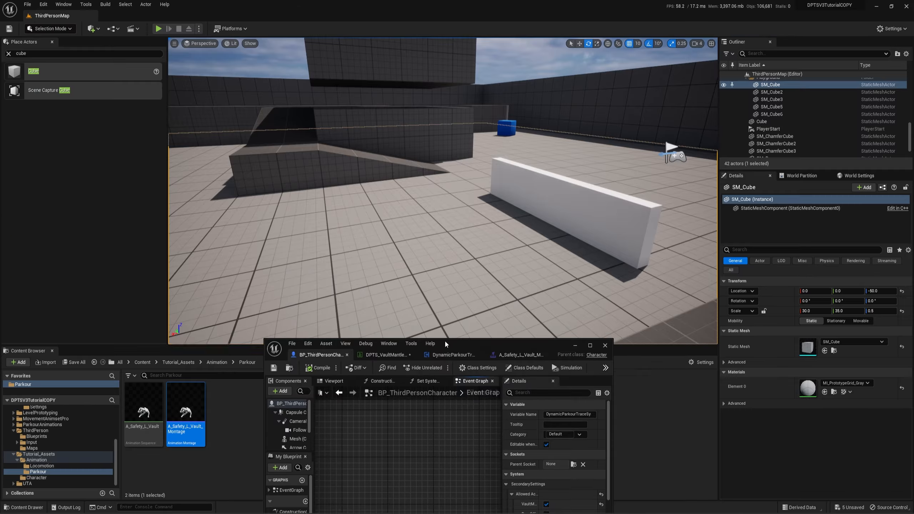
click(629, 219)
key(d)
right_drag(629, 220, 522, 245)
key(r)
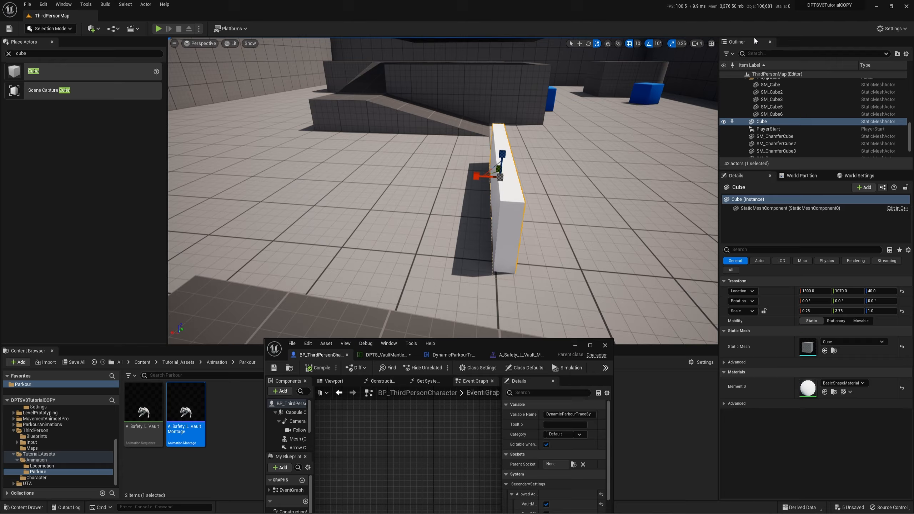
drag(477, 177, 466, 177)
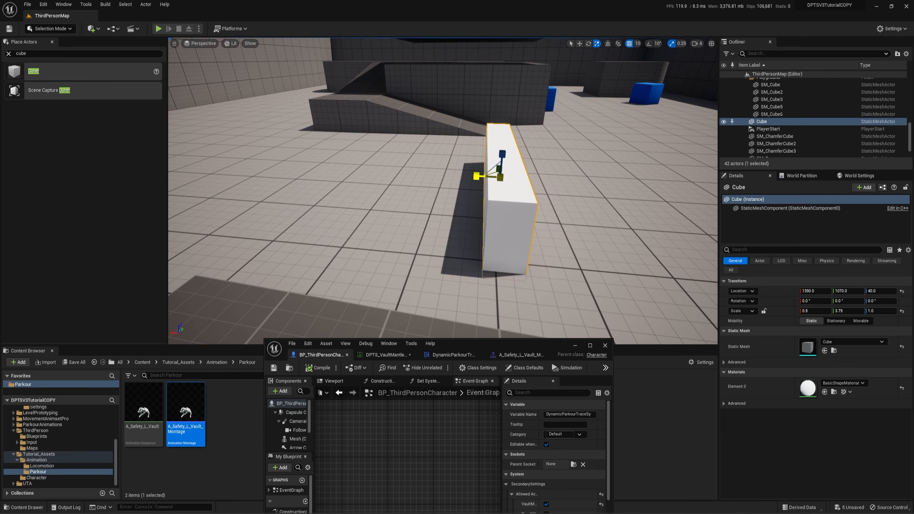
- Play the level to test vaulting over the thickened wall, and stop the session
key(alt+p)
key(w)
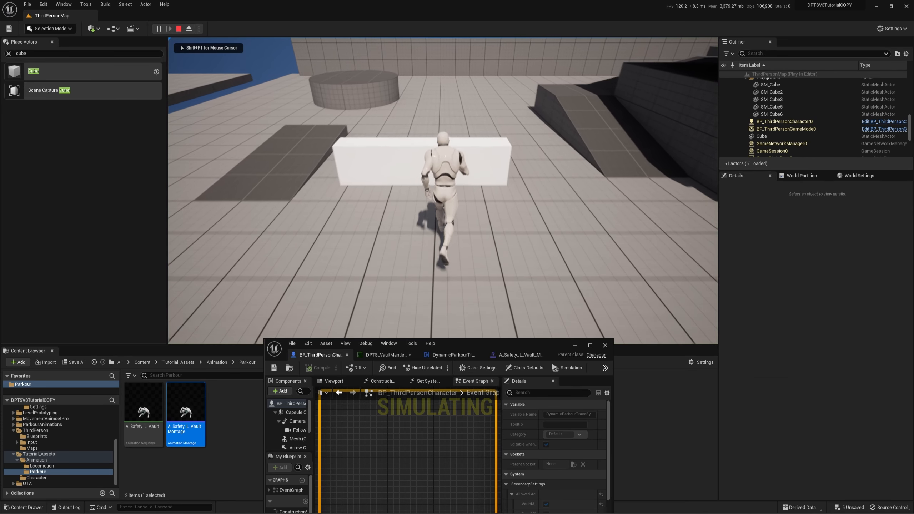
key(space)
key(Escape)
- Reduce the white wall cube's X scale to about 0.34 and test the vault over it in play mode
right_drag(496, 179, 436, 184)
key(d)
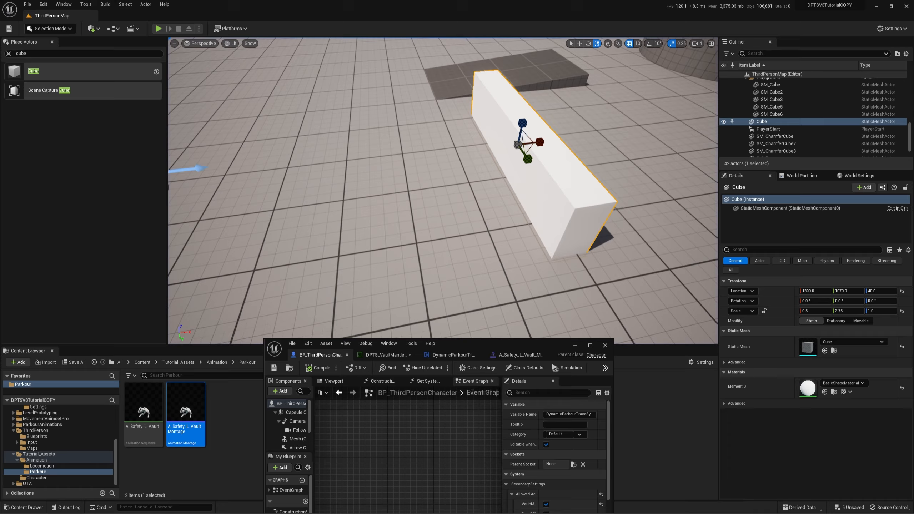
drag(502, 139, 506, 138)
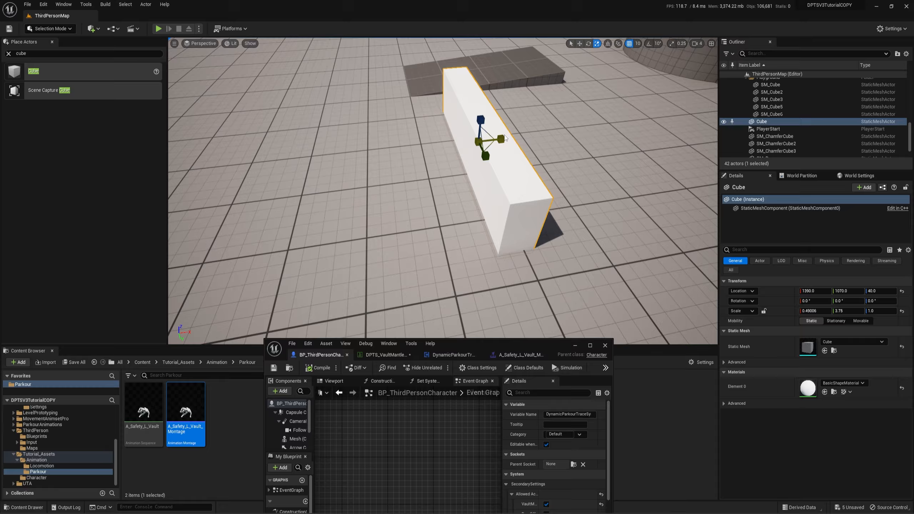
key(alt+p)
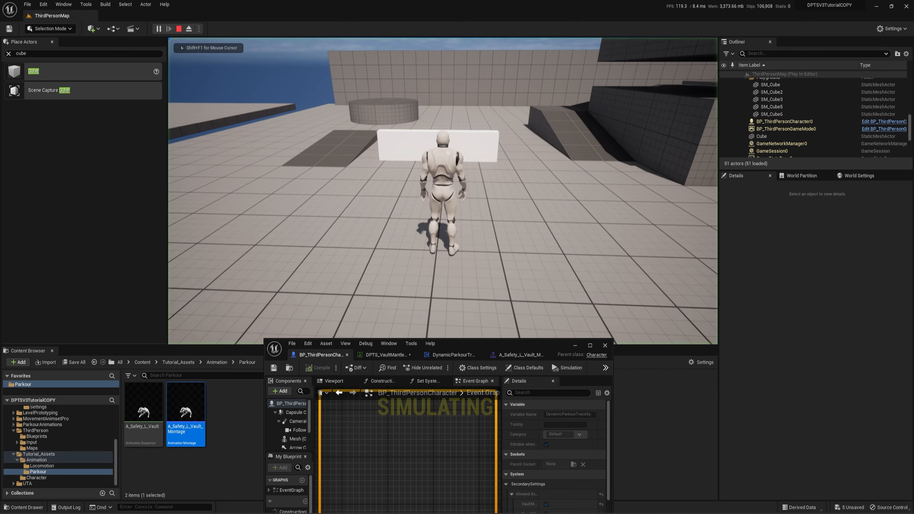
key(w)
key(space)
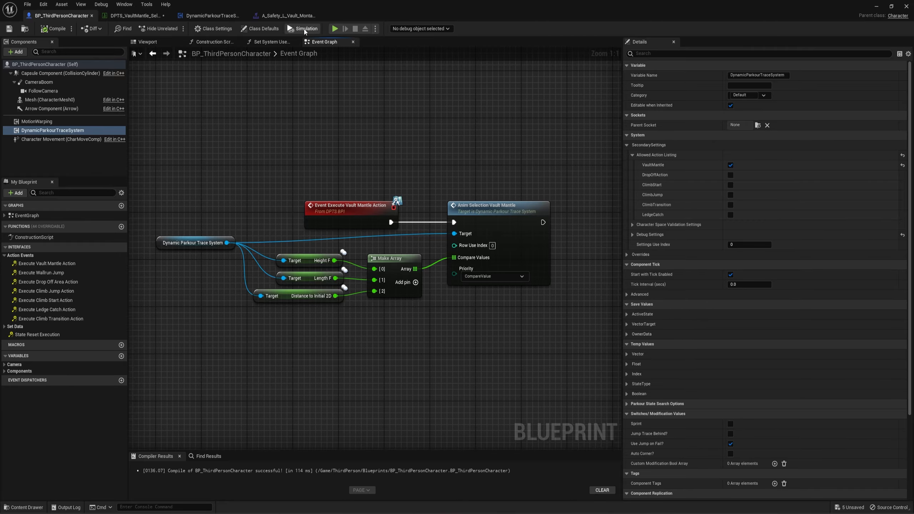
- Move the vault montage's playhead to about 0.19 s and show the first motion warp notify's Lerp Options
click(280, 15)
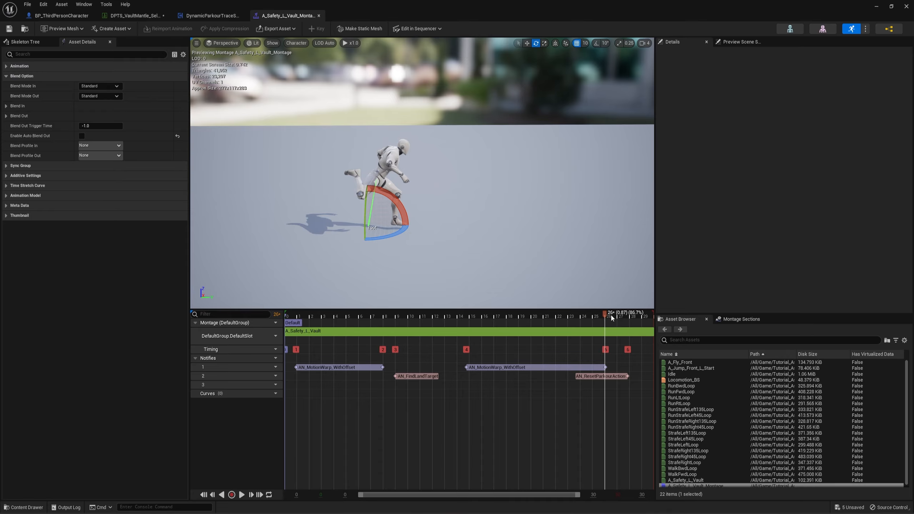
drag(601, 314, 355, 314)
click(329, 368)
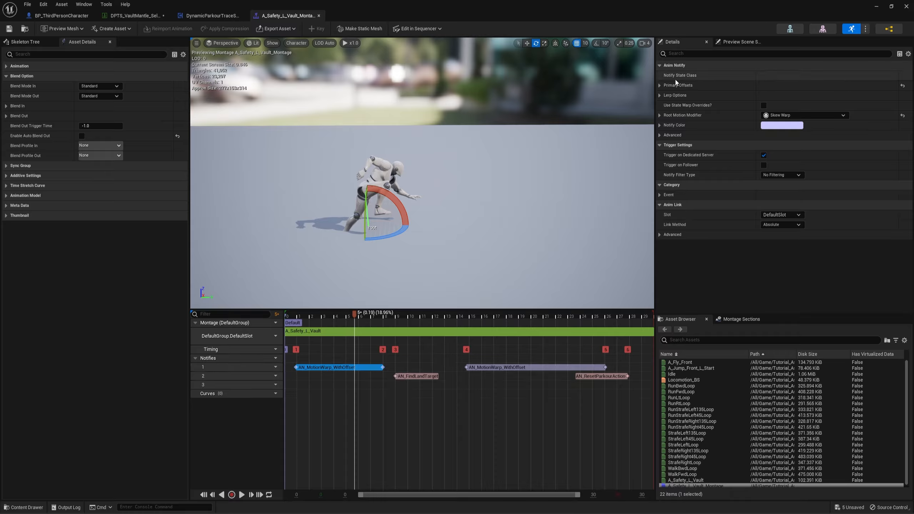
click(659, 95)
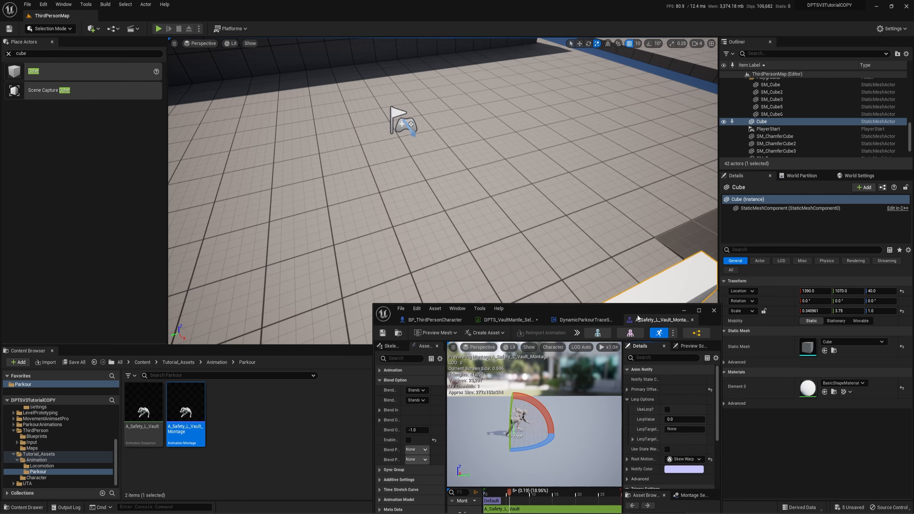
- Inspect the two blue chamfer cubes in the level, selecting each in turn and ending on SM_ChamferCube2
key(w)
right_drag(443, 191, 605, 216)
key(w)
right_drag(475, 199, 507, 192)
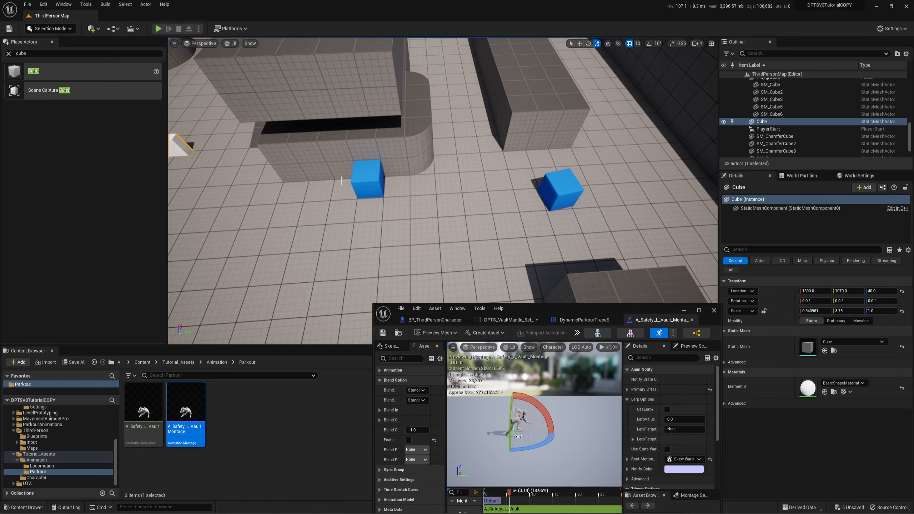
click(360, 177)
click(559, 192)
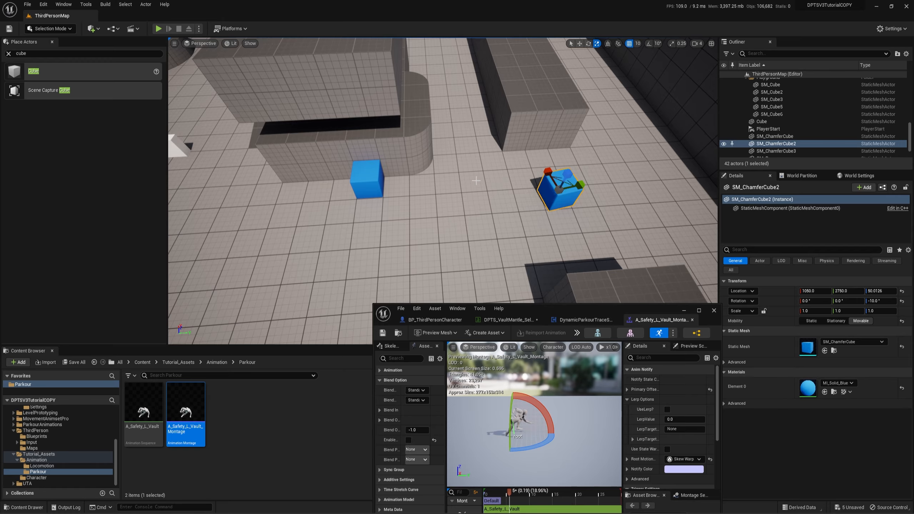
- Compare the placement of the two blue chamfer cubes by selecting each alternately, ending on SM_ChamferCube2
click(372, 185)
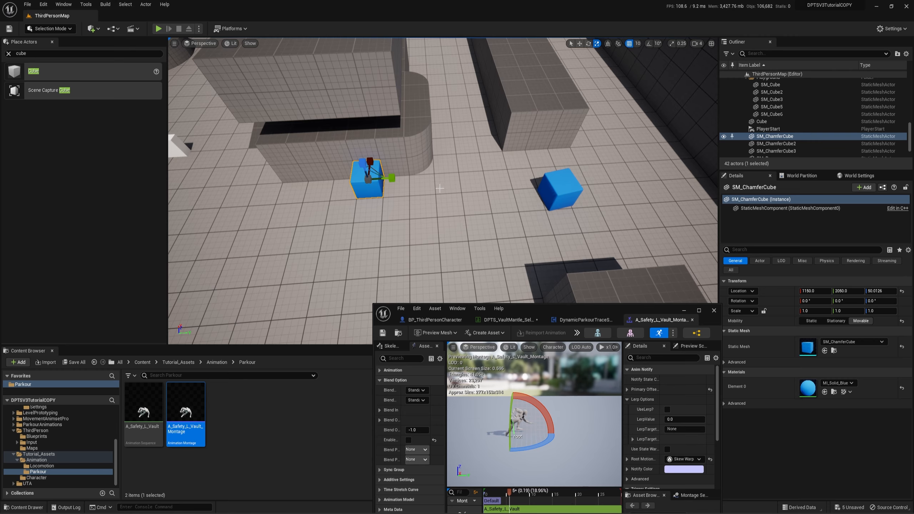
click(561, 195)
click(376, 174)
click(553, 185)
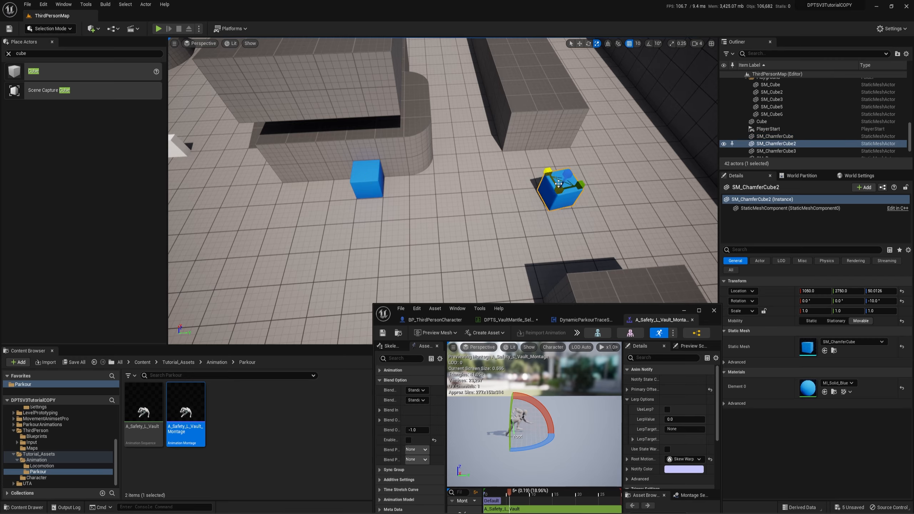
- Enable UseLerp on the vault montage's first motion warp notify, with LerpValue 0.5 and LerpTargetName length
click(699, 311)
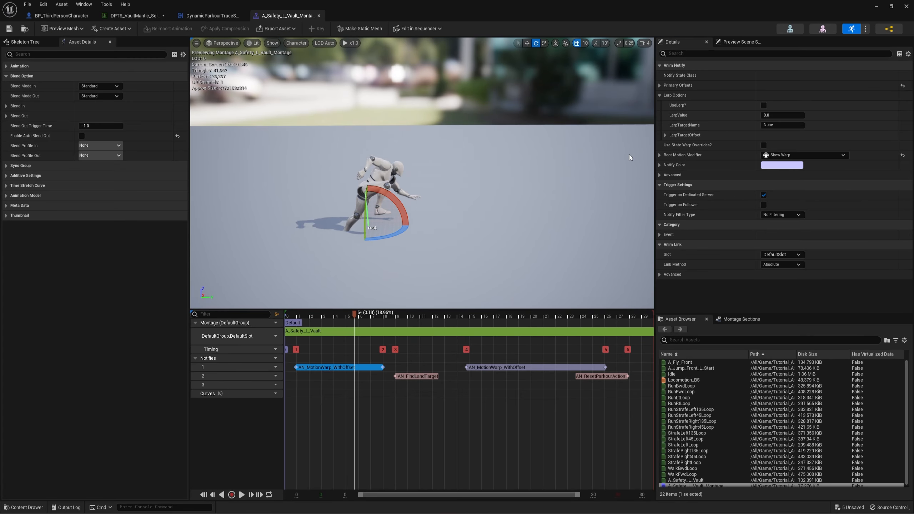
click(764, 105)
click(794, 116)
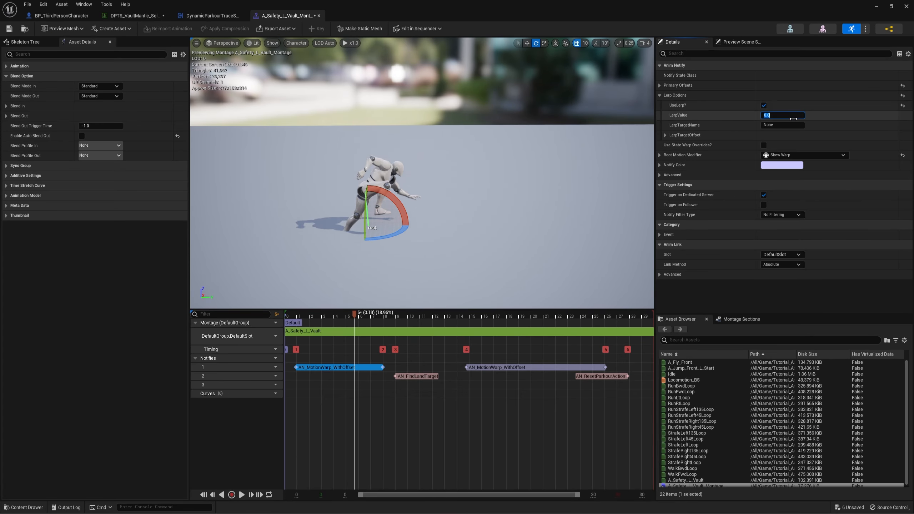
text(0.5)
click(783, 126)
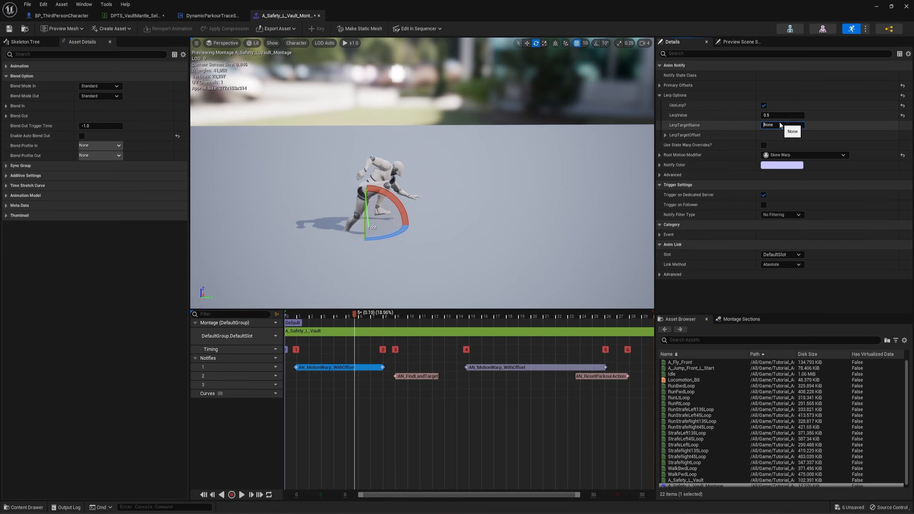
text(length)
key(Return)
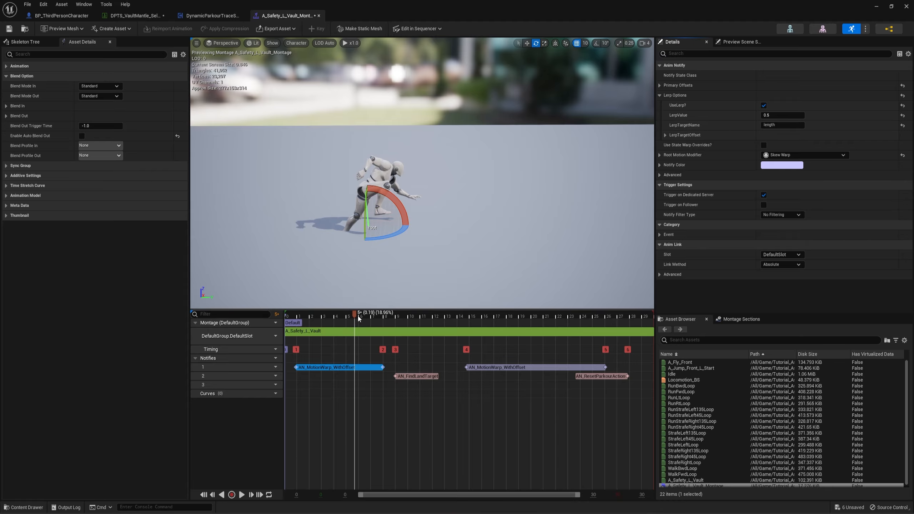
- Preview the montage at about 0.27 s and set the first motion warp notify's primary ForwardOffset to -80
drag(356, 314, 384, 314)
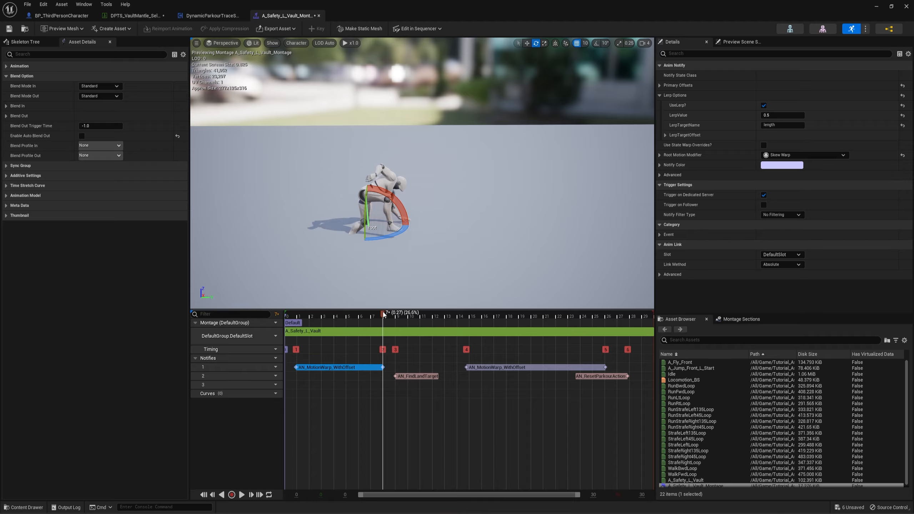
click(661, 84)
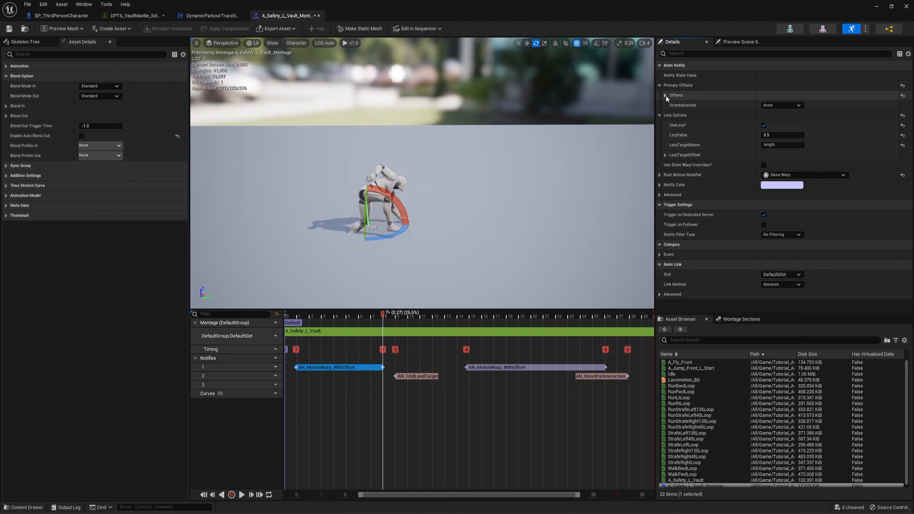
click(665, 95)
click(783, 105)
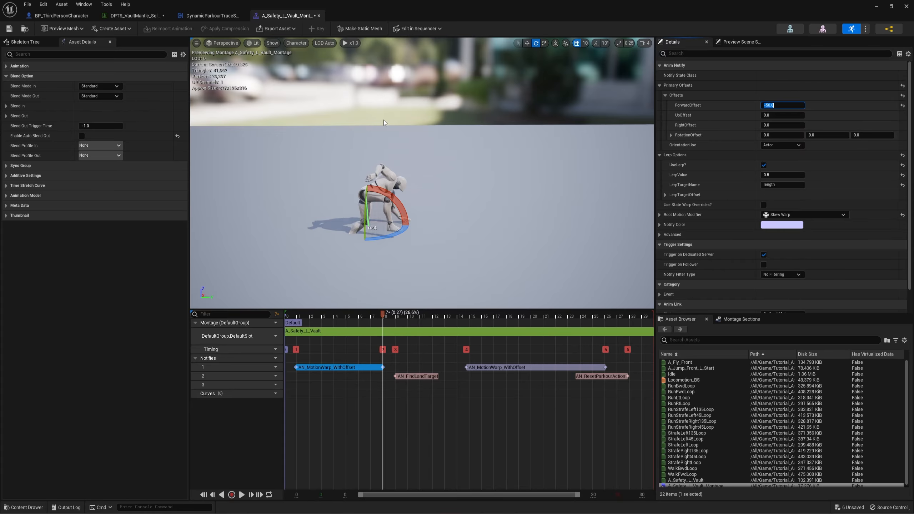
text(-80)
key(Return)
- Play the level and vault over the white wall repeatedly from both sides to test the lerped warp, ending the session
drag(432, 8, 475, 348)
click(158, 29)
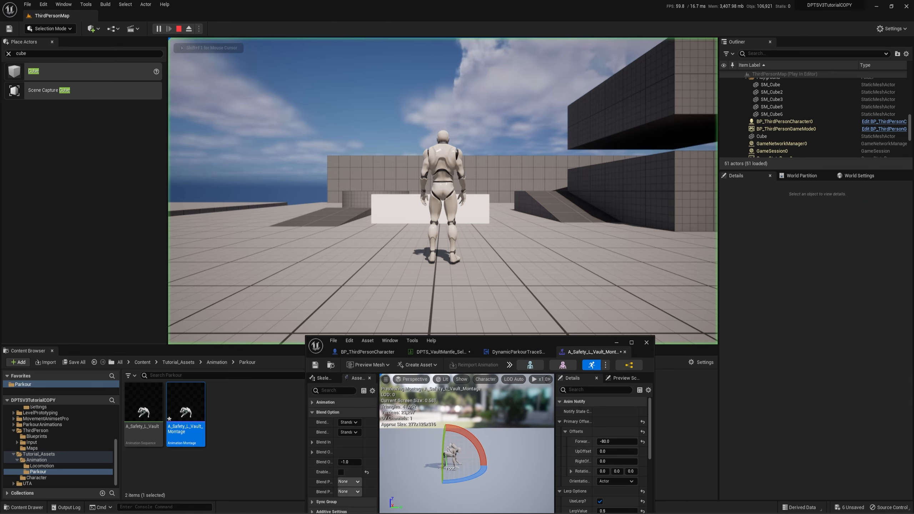
key(w)
key(space)
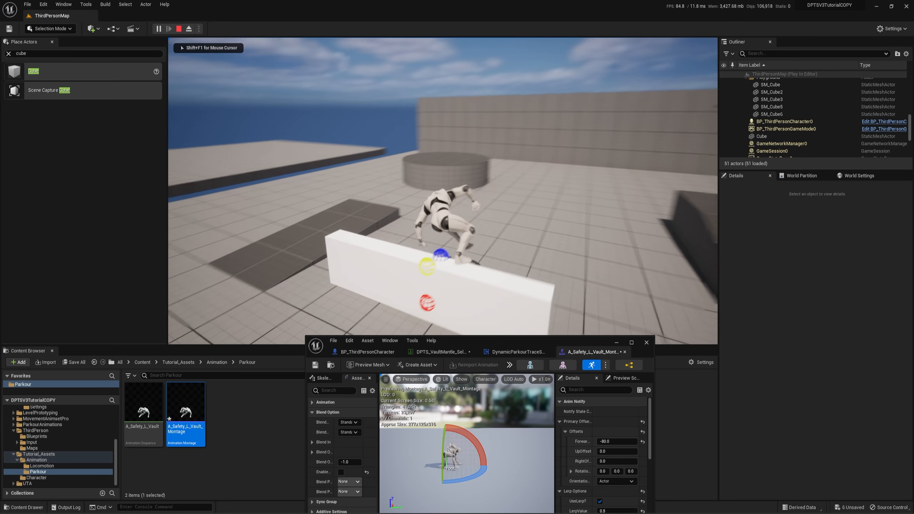
key(space)
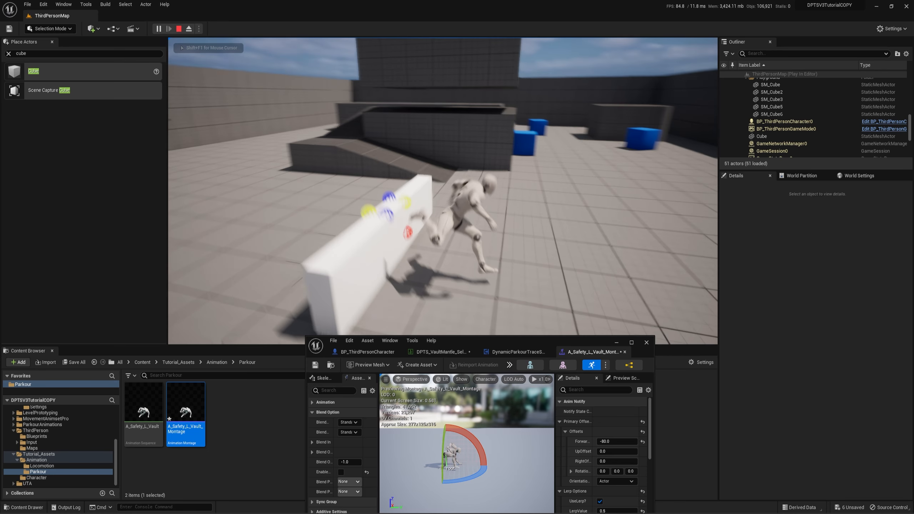
key(space)
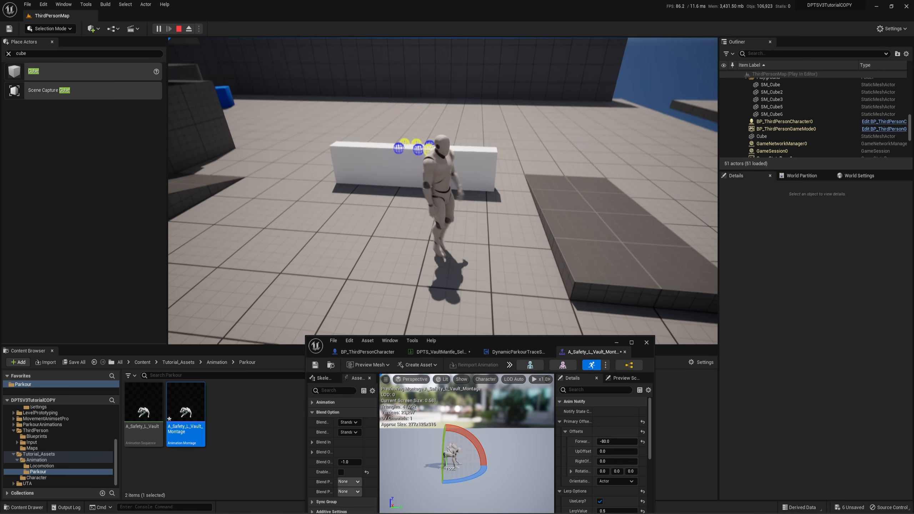
key(space)
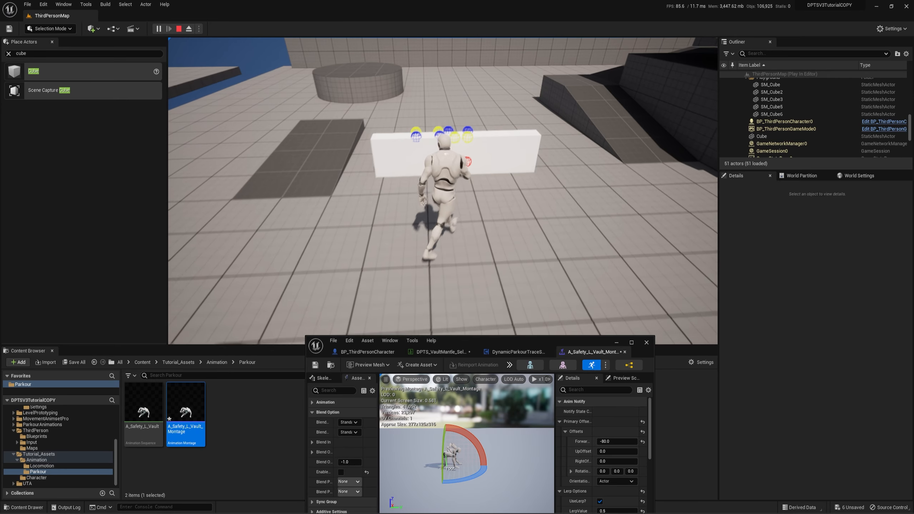
key(space)
key(space)
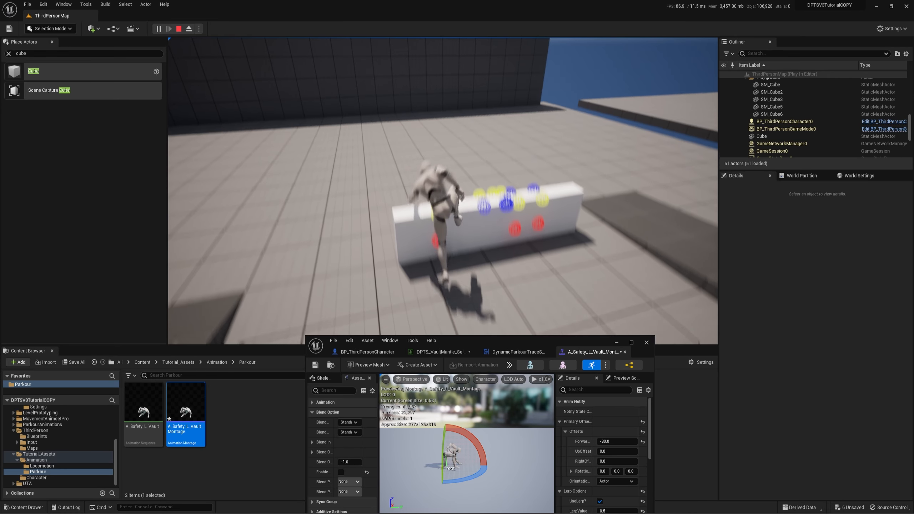
key(Escape)
- Thin the white wall cube to an X scale of about 0.11 and test the vault over it in play mode
right_drag(393, 142, 364, 161)
click(392, 142)
drag(394, 145, 402, 145)
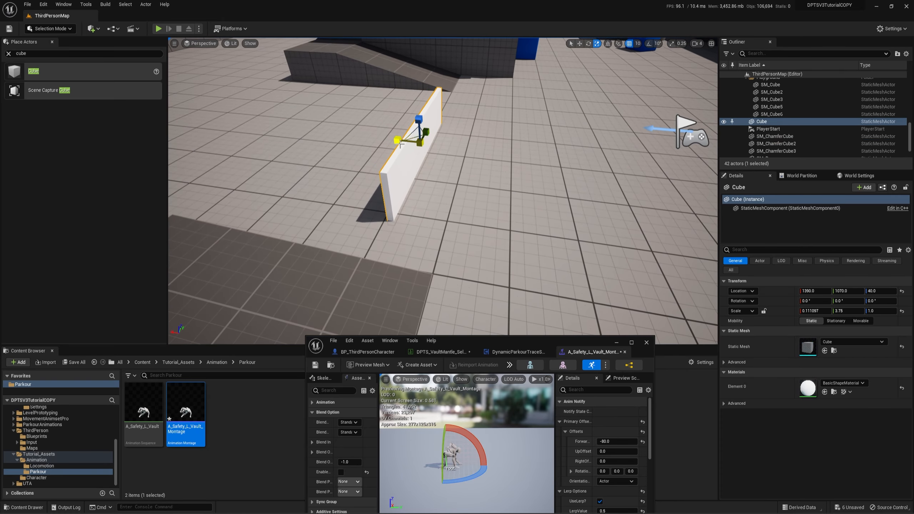
key(alt+p)
key(w)
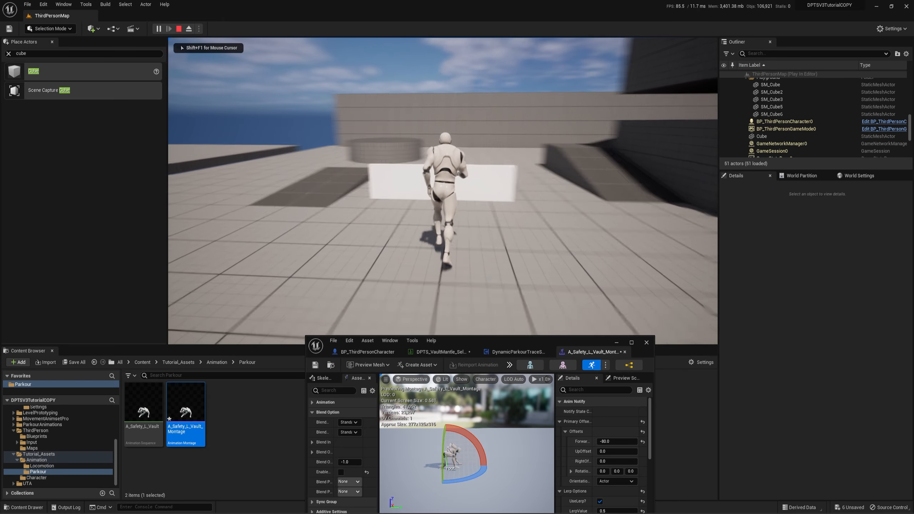
key(Escape)
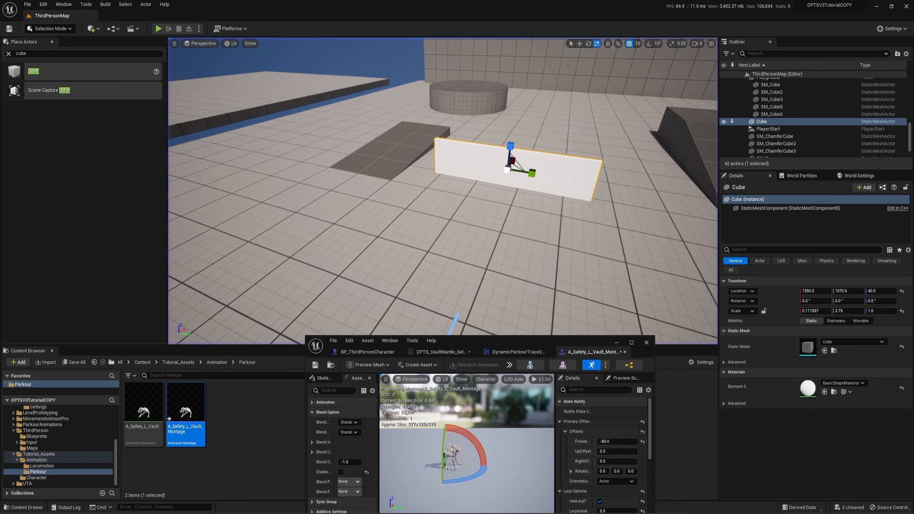
- Thicken the white wall cube to an X scale of about 0.21 and run a play test of the vault
right_drag(479, 191, 480, 190)
drag(483, 179, 487, 179)
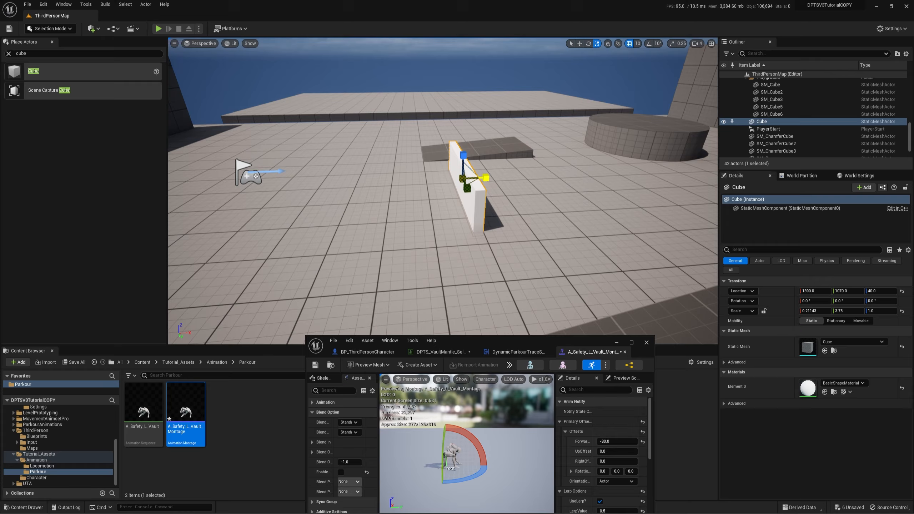
key(alt+p)
key(w)
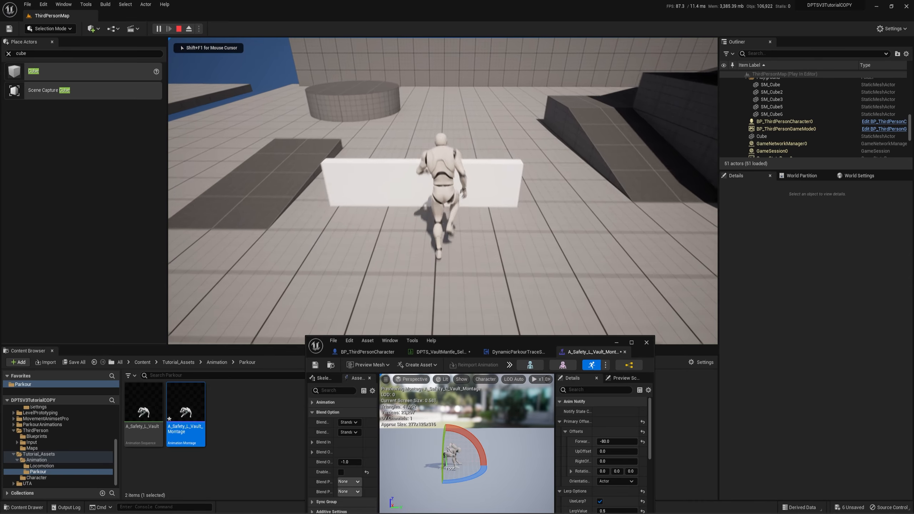
key(Escape)
- Examine the first motion warp notify's LerpTargetOffset settings in the vault montage, including its nested offsets
click(632, 343)
click(346, 368)
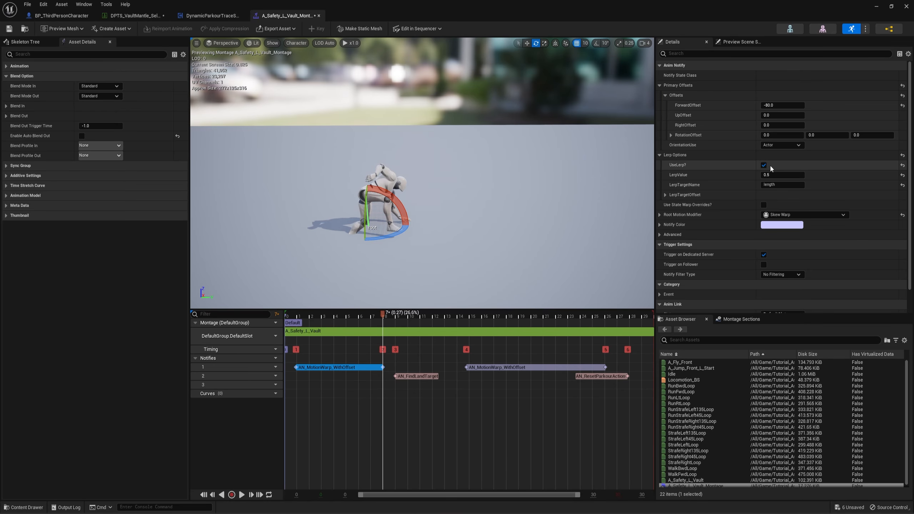
click(675, 197)
click(666, 195)
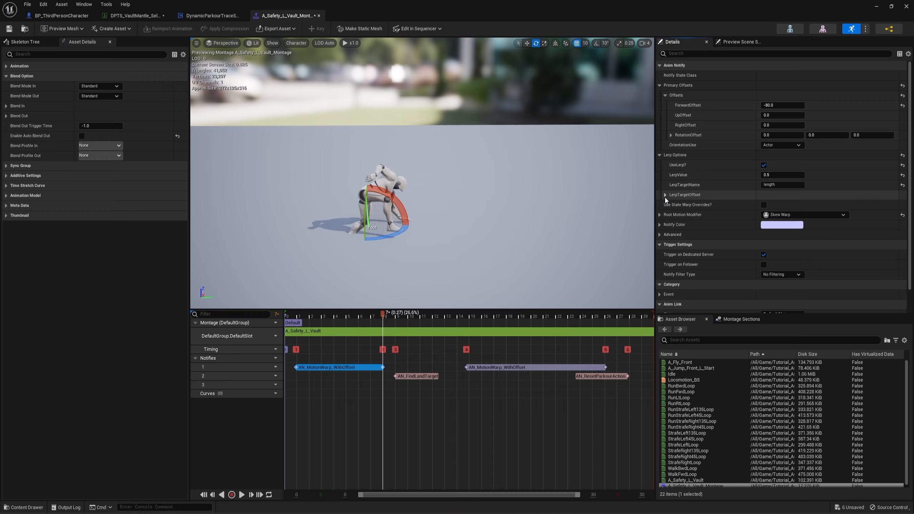
click(665, 195)
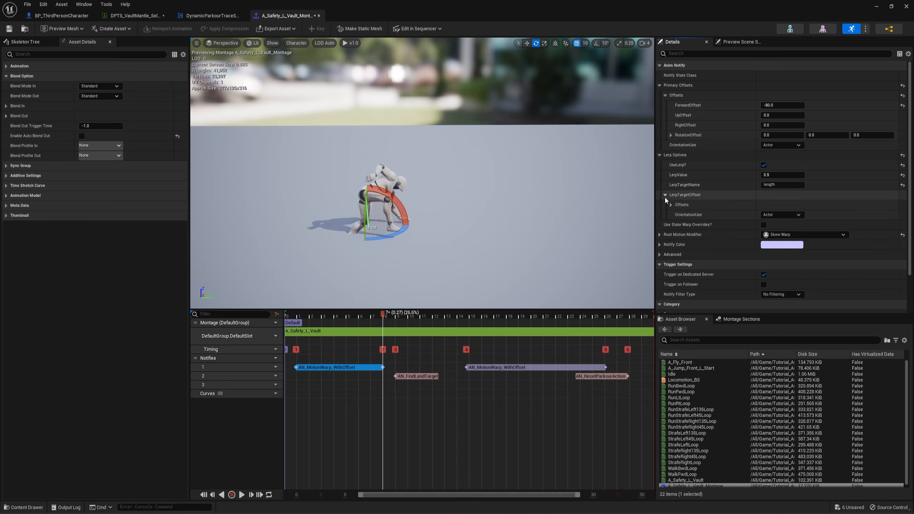
click(671, 205)
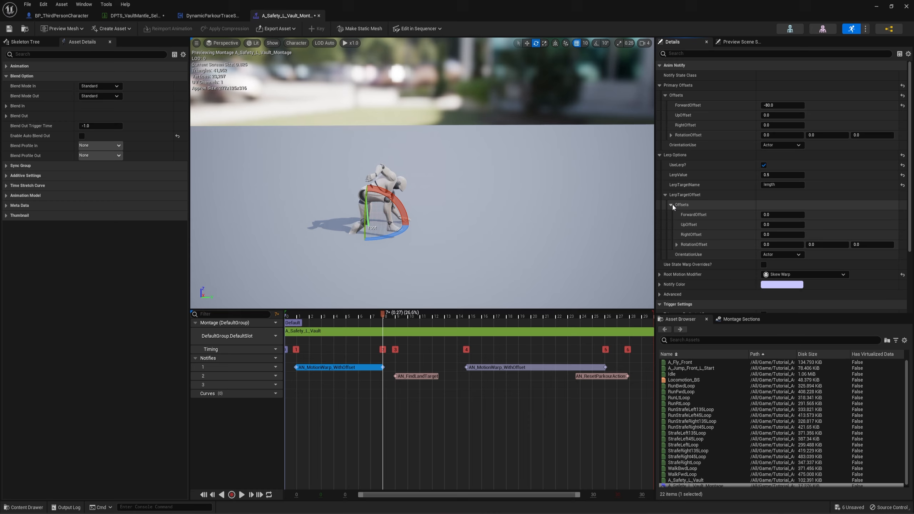
click(672, 205)
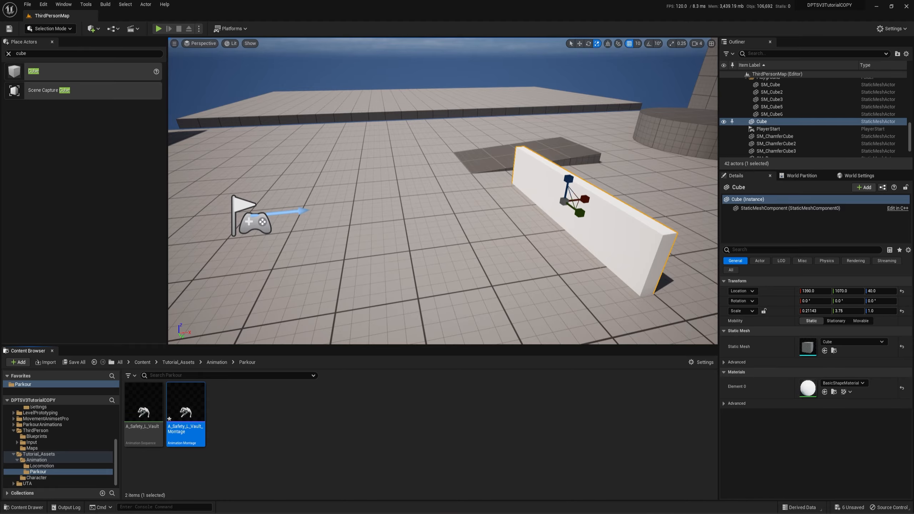
- Return to the vault montage and scrub its playhead to about 0.26 s to examine the hand-plant pose
mouse_move(576, 513)
click(616, 472)
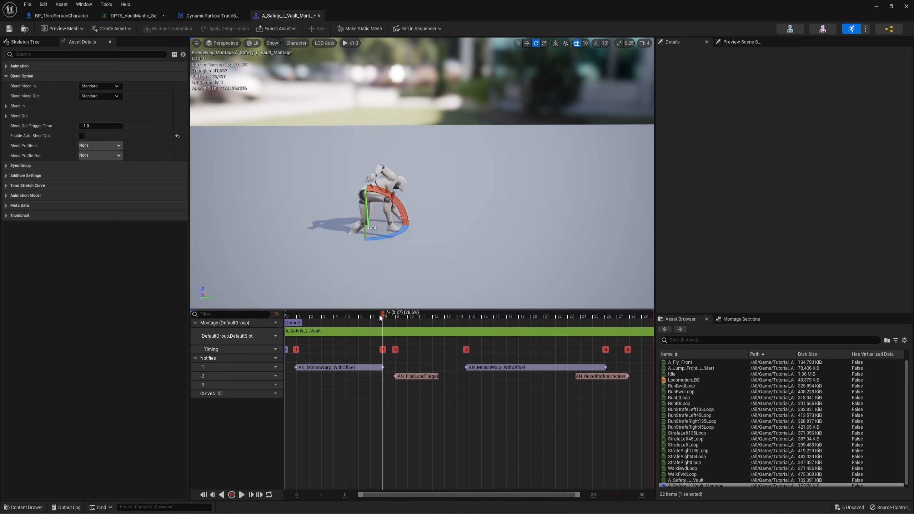
mouse_move(382, 316)
mouse_down()
mouse_move(588, 317)
mouse_move(295, 317)
mouse_move(373, 318)
mouse_up()
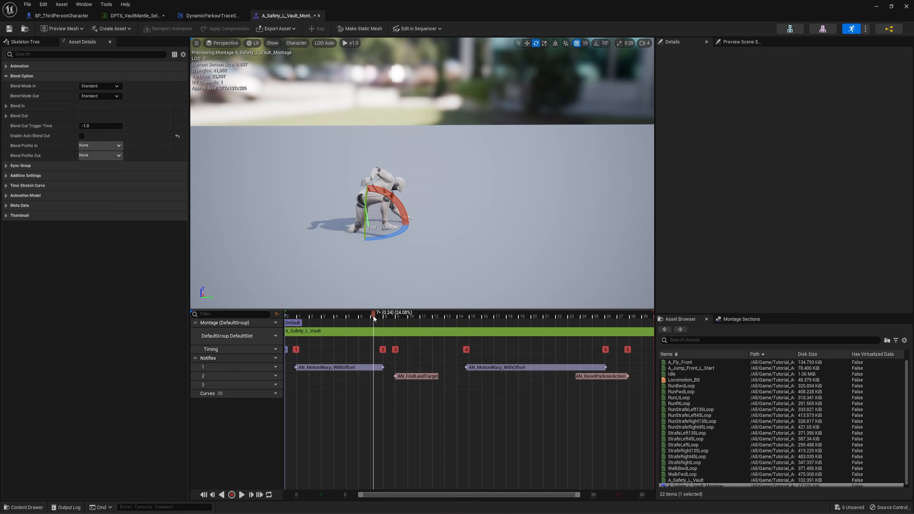
mouse_move(373, 315)
mouse_down()
mouse_move(295, 316)
mouse_move(380, 326)
mouse_up()
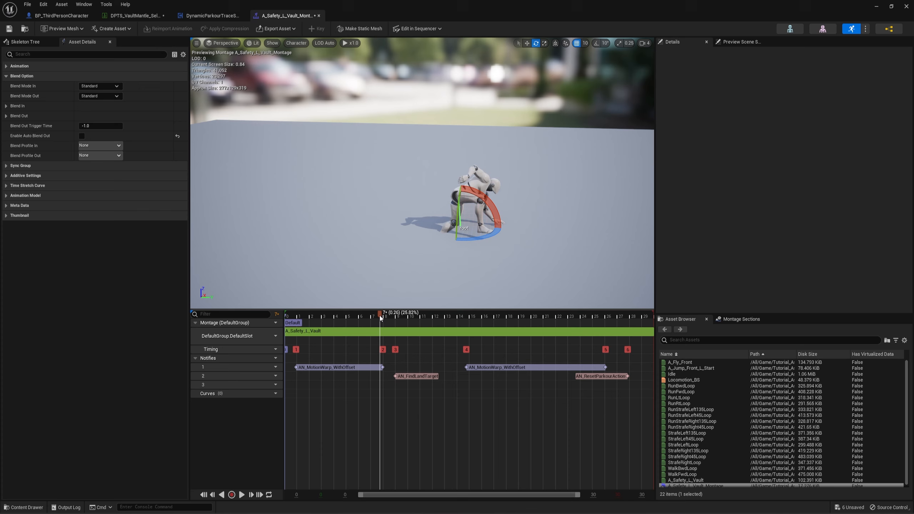
- Add an AN_RetimeAnimSection notify state on track 3, spanning the same range as the first motion warp notify
right_click(298, 384)
mouse_move(321, 406)
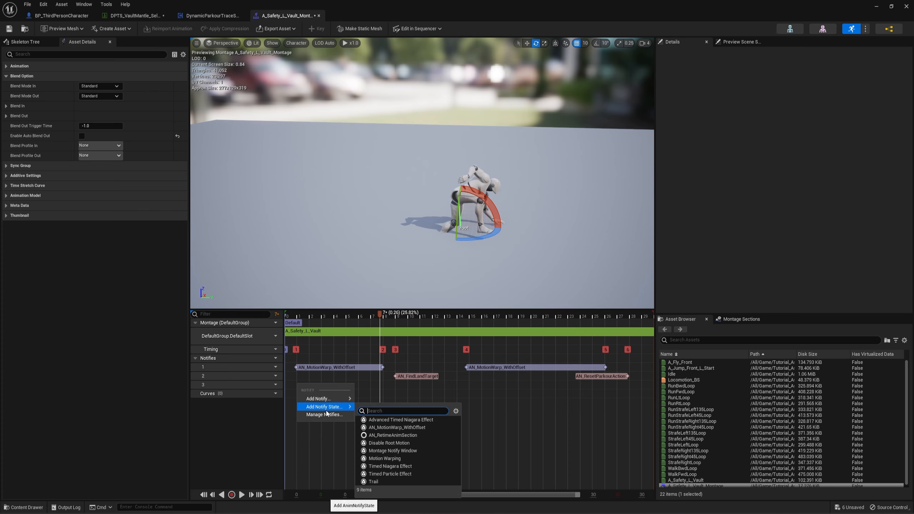
click(380, 437)
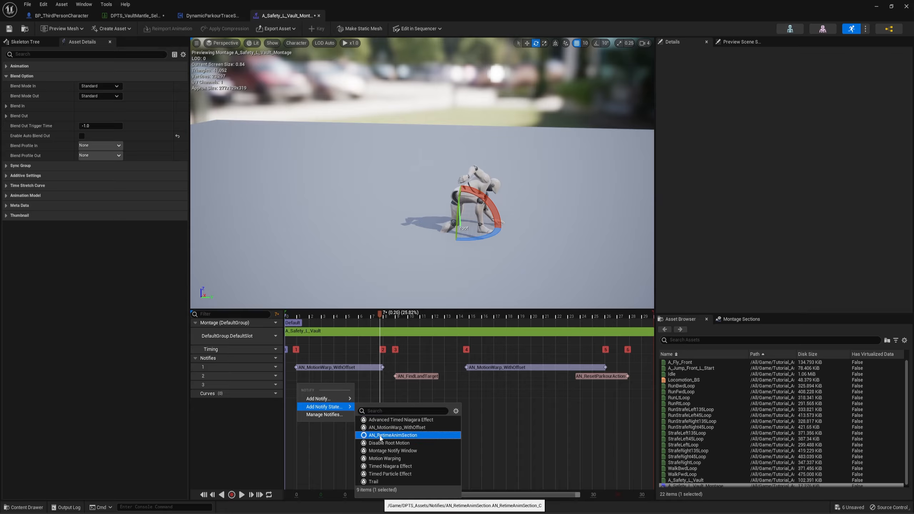
drag(311, 386, 383, 390)
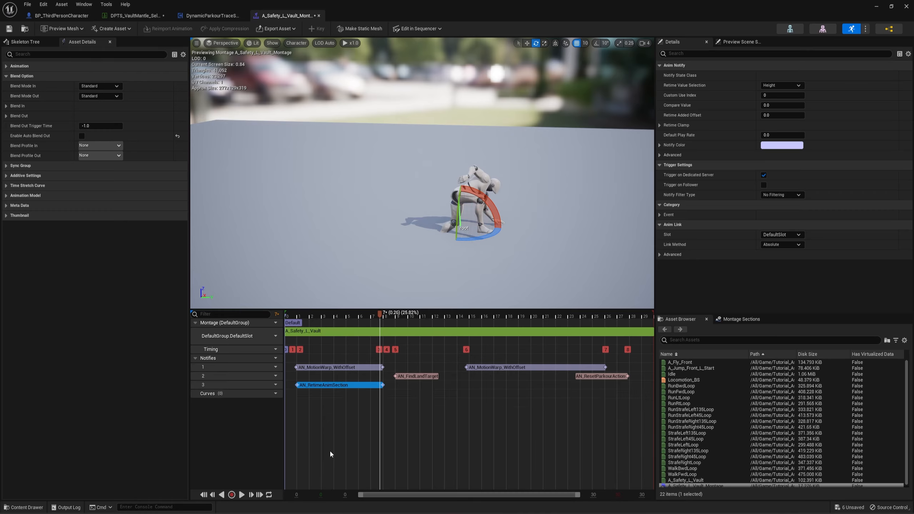
- Set the AN_RetimeAnimSection notify's Retime Value Selection to 2DInitialDistance
click(781, 85)
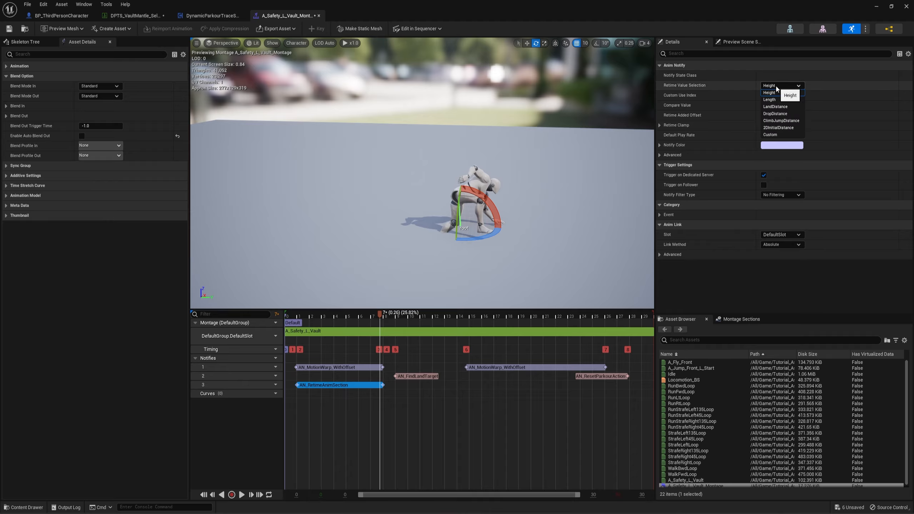
click(774, 93)
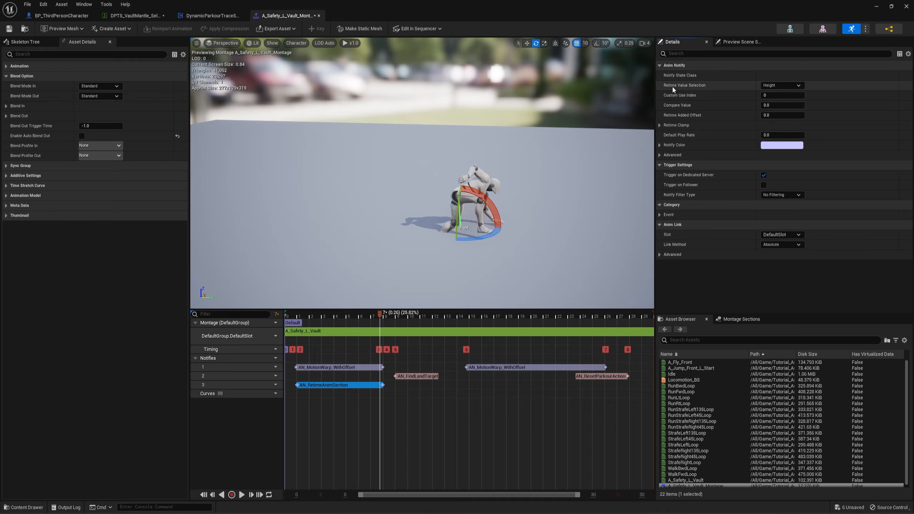
click(802, 85)
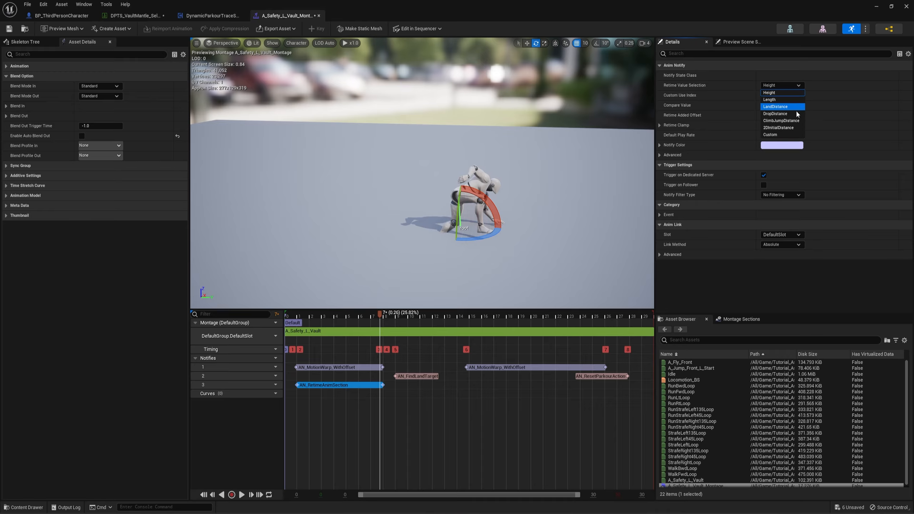
click(774, 128)
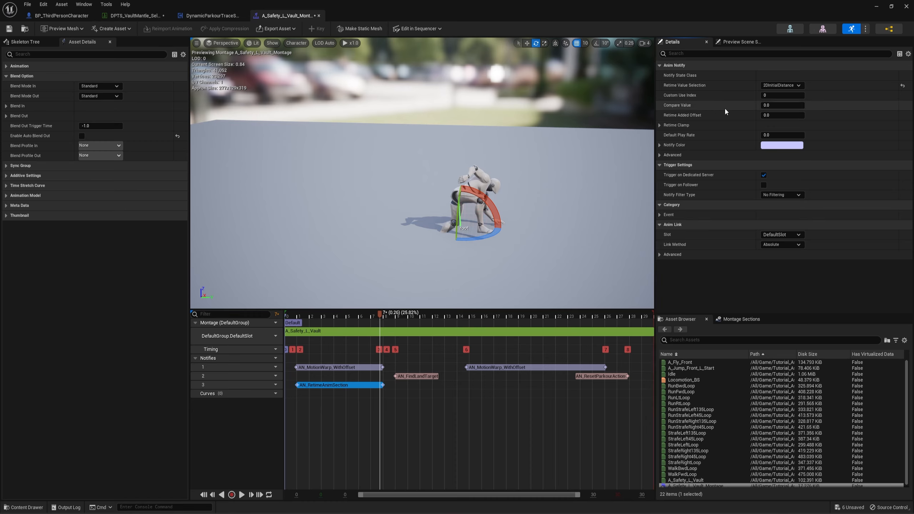
- Set the AN_RetimeAnimSection notify's Compare Value to 90
click(778, 106)
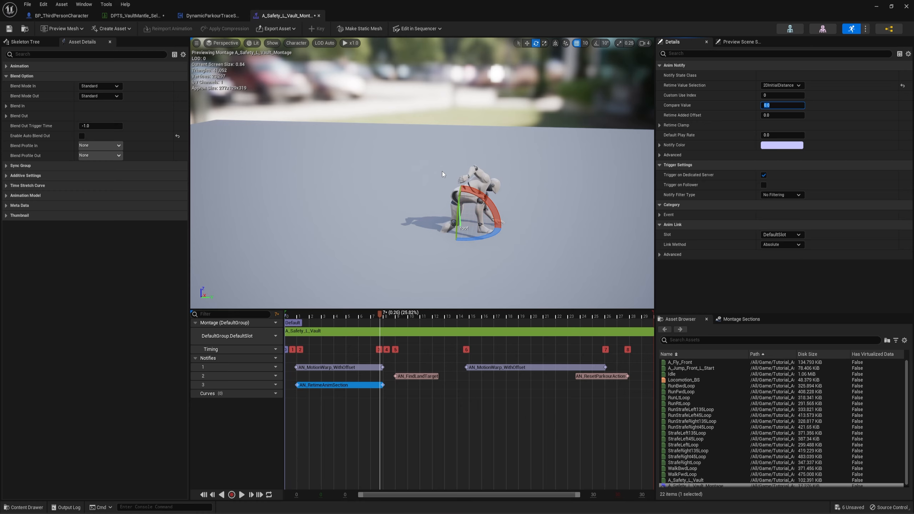
text(90)
key(Return)
click(782, 115)
- Set the notify's Retime Clamp to a minimum of 0.6 and a maximum of 1.0
click(660, 125)
click(778, 135)
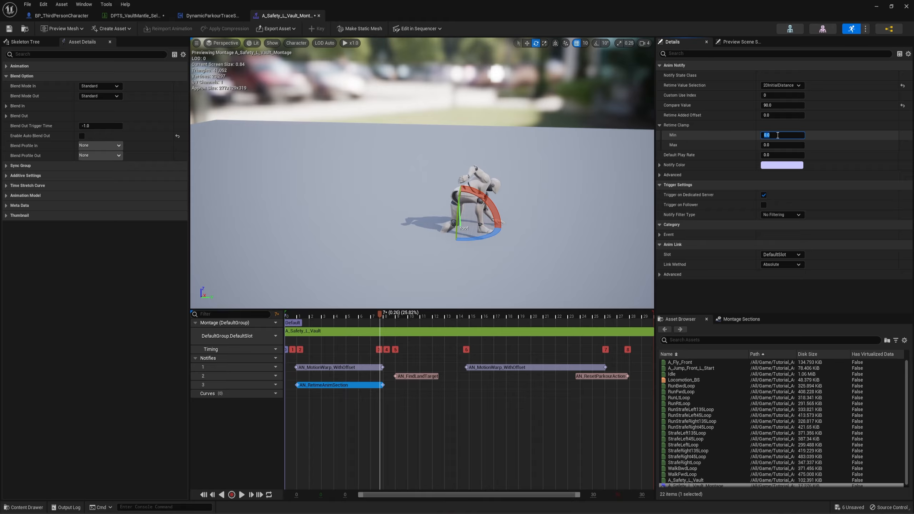
text(.6)
key(Return)
click(792, 145)
text(1)
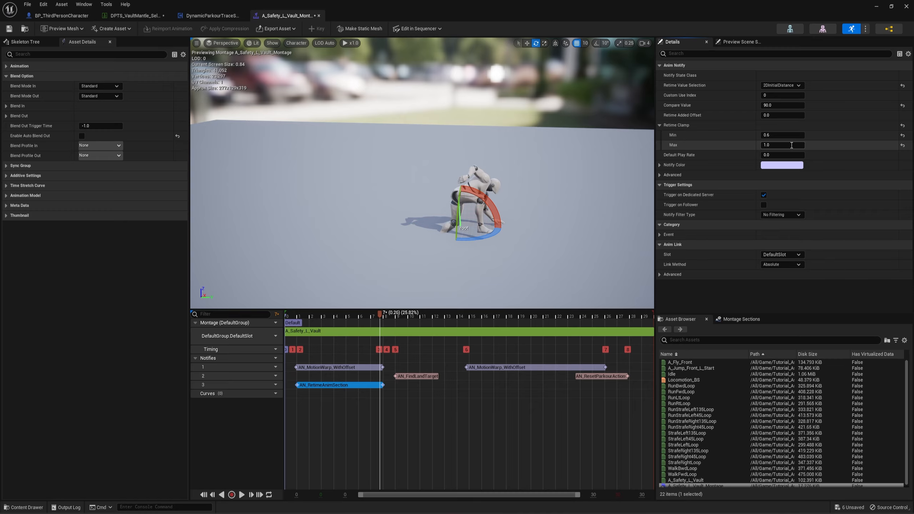
- Change the Retime Clamp minimum to 0.7 and save the montage, and set the notify's Default Play Rate to 1.0
click(784, 136)
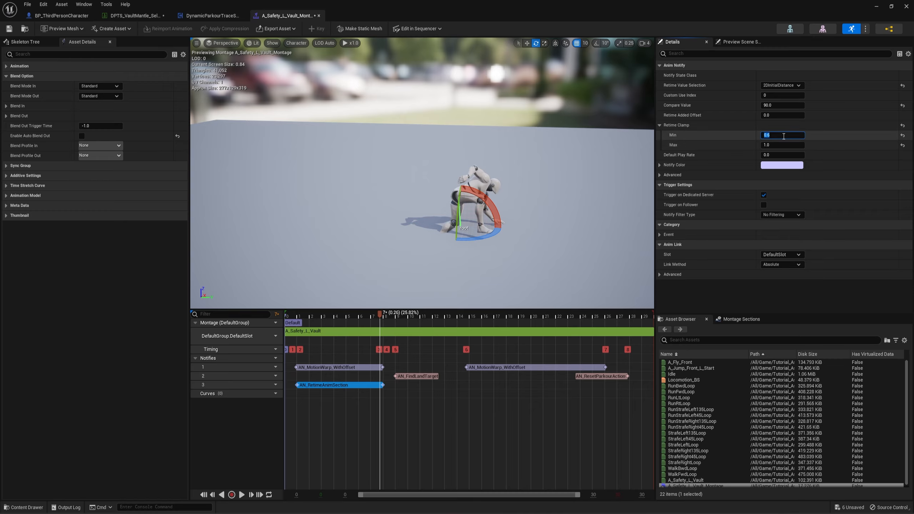
text(.8)
key(Return)
click(4, 29)
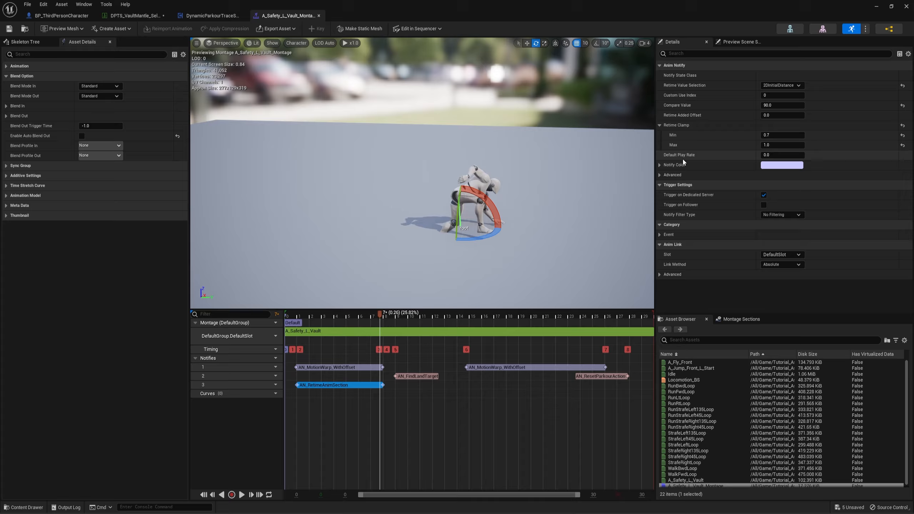
click(783, 156)
text(1)
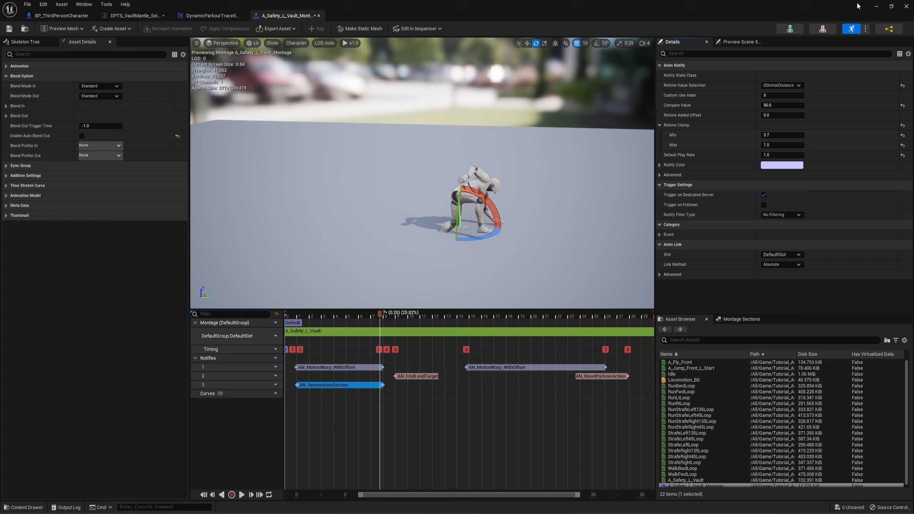
- Return to the level and play-test it by running the character towards the white cube wall
click(877, 6)
key(alt+p)
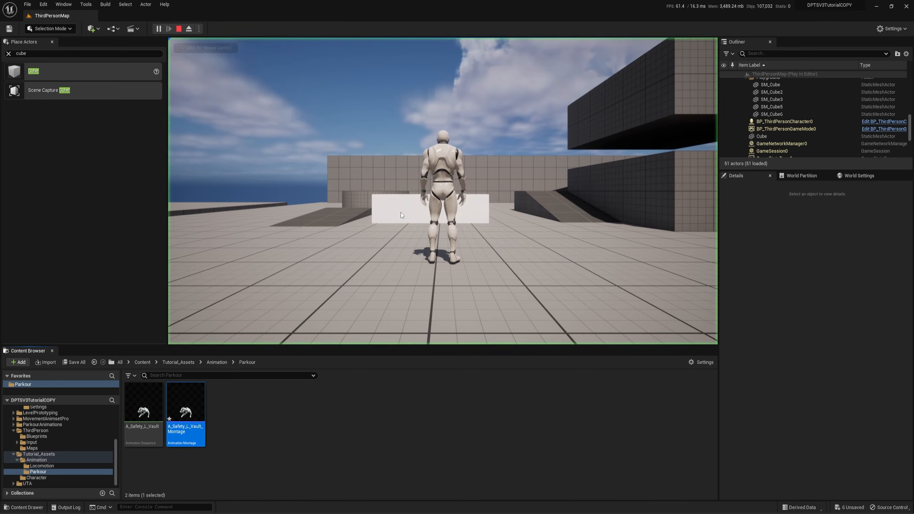
click(526, 213)
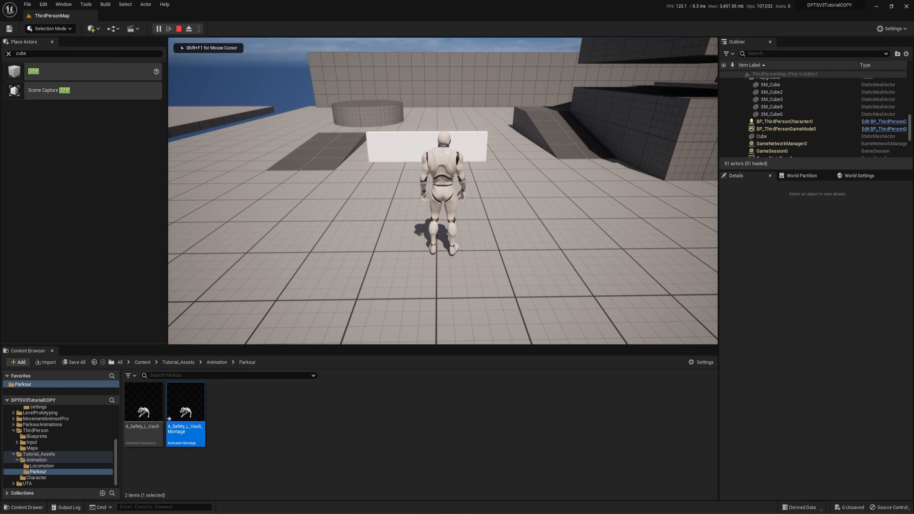
key(w)
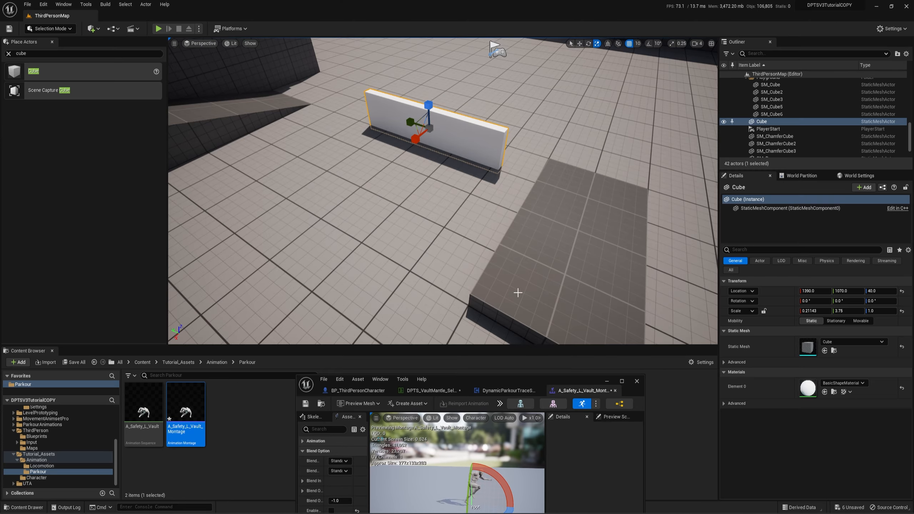
- Play the level, vault the character over the white cube wall from both sides, and end the play session
key(alt+p)
key(w)
key(space)
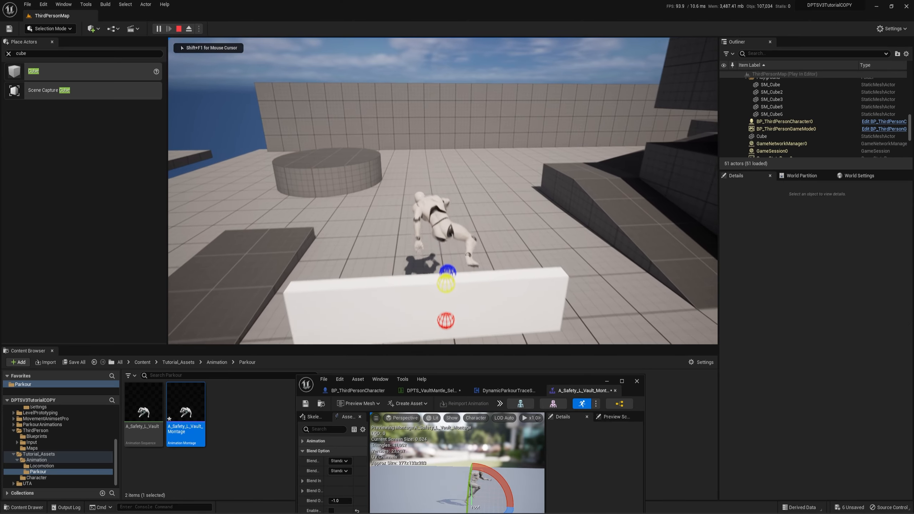
key(space)
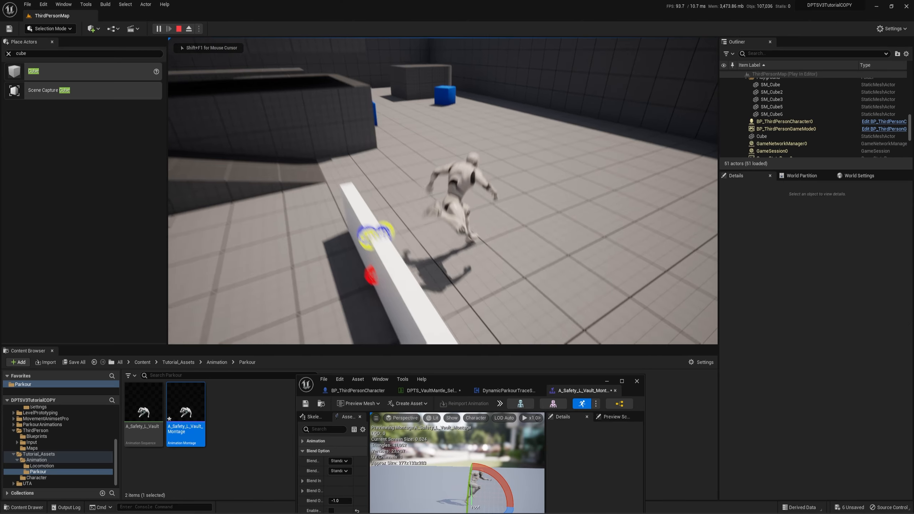
key(Escape)
- Undo the deletion of the retime notify in the vault montage and play-test several vaults over the white cube wall
click(622, 381)
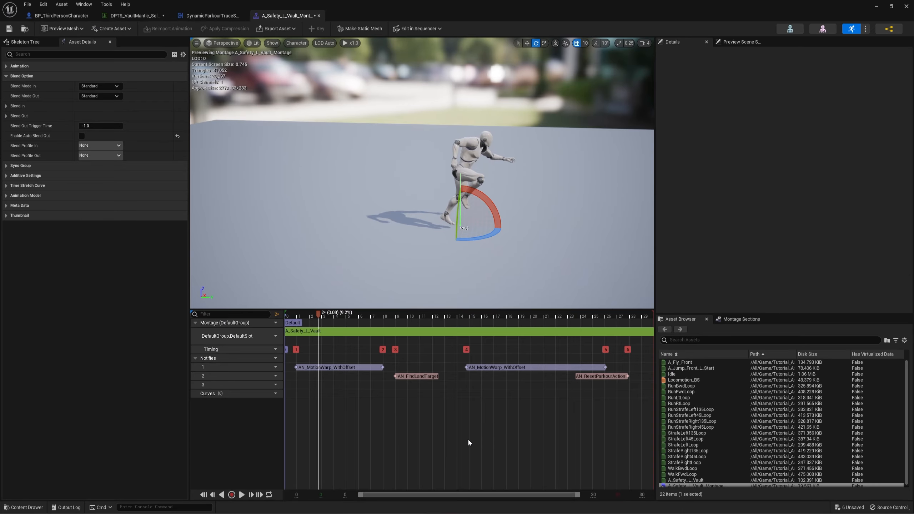
drag(439, 12, 432, 346)
key(alt+p)
key(w)
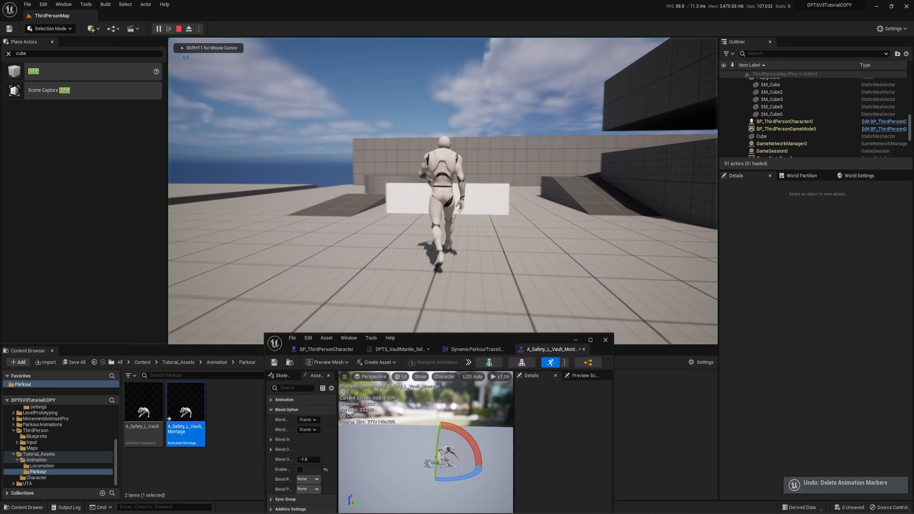
key(space)
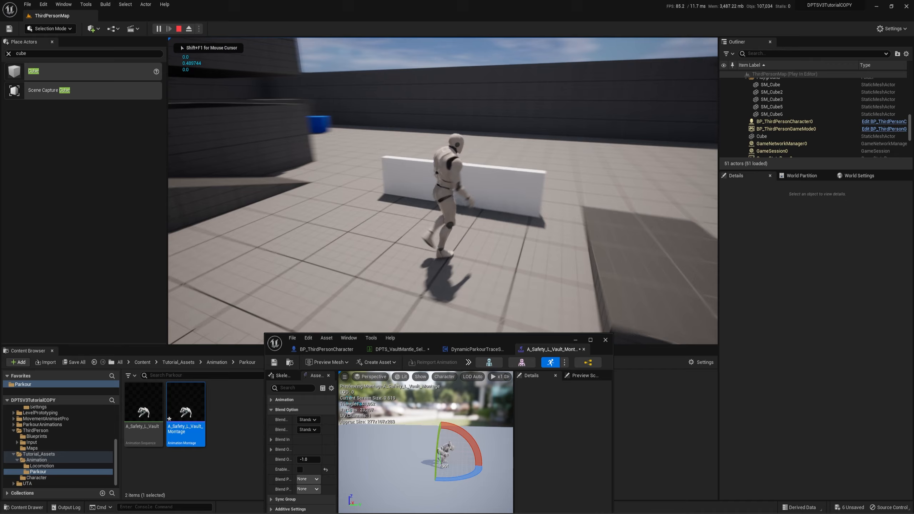
key(space)
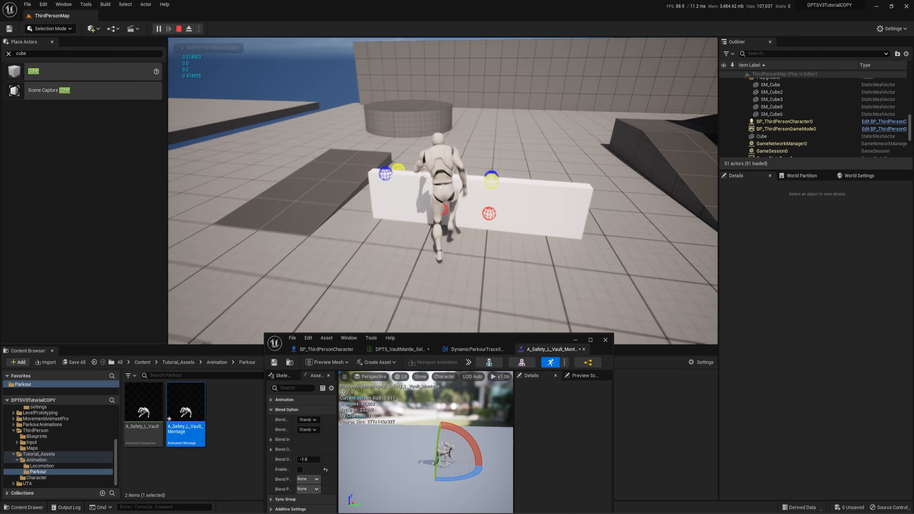
key(space)
key(space)
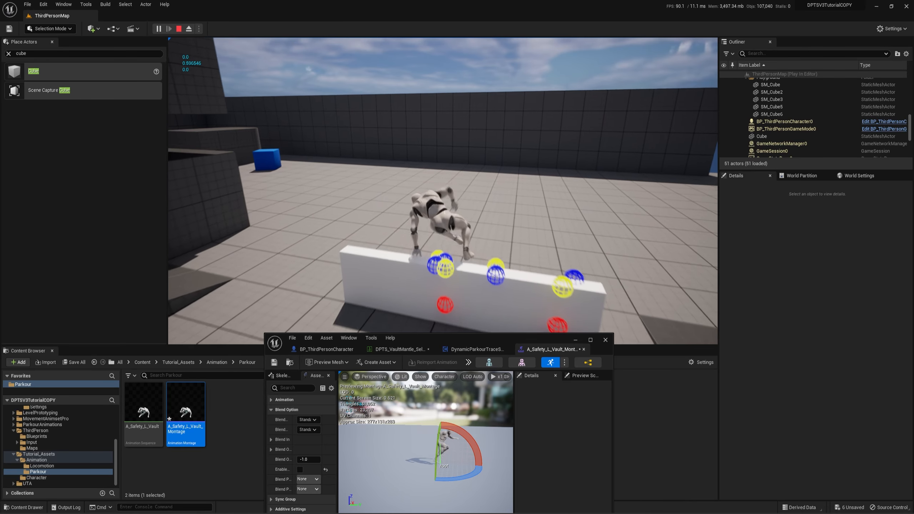
key(Escape)
- Set the Retime Value Selection of the vault montage's AN_RetimeAnimSection notify to Custom
click(591, 340)
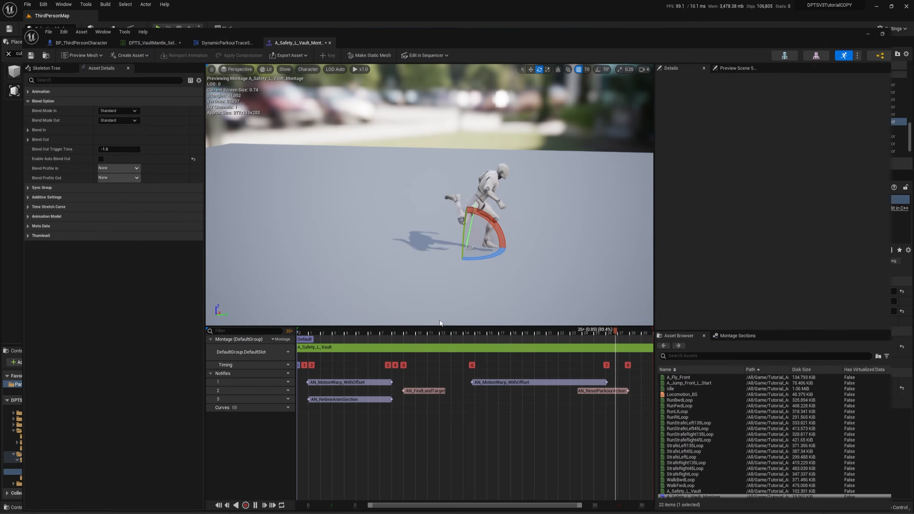
click(364, 384)
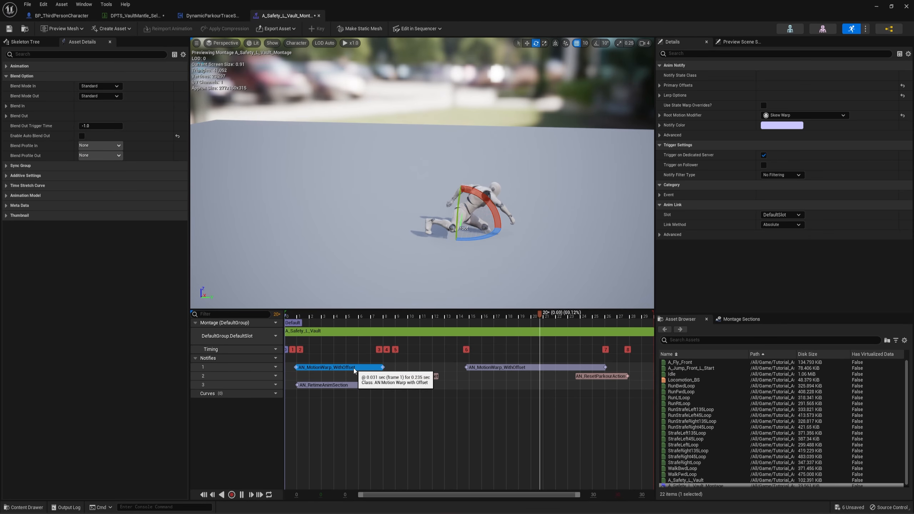
click(359, 389)
click(370, 385)
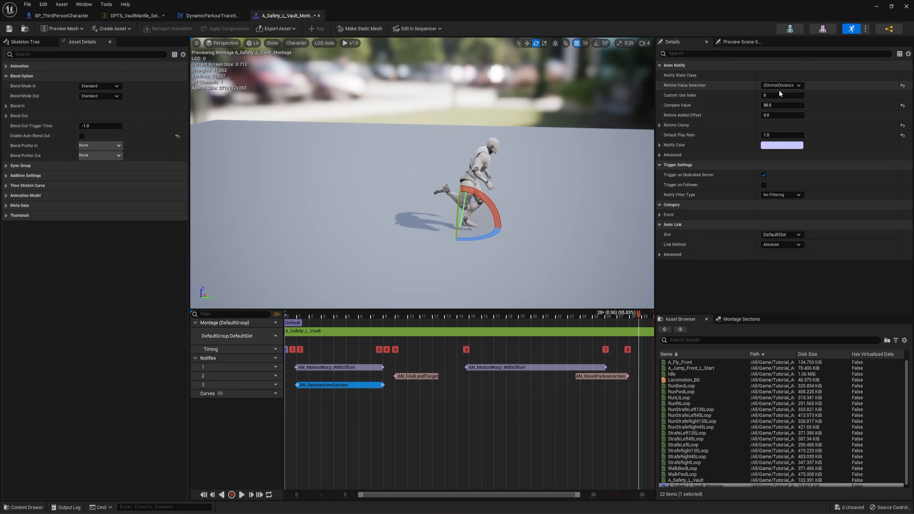
click(778, 86)
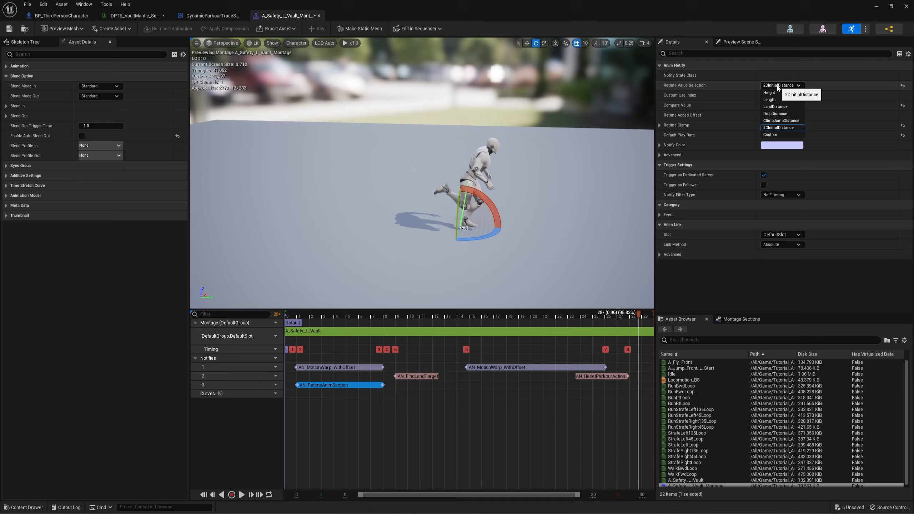
click(778, 135)
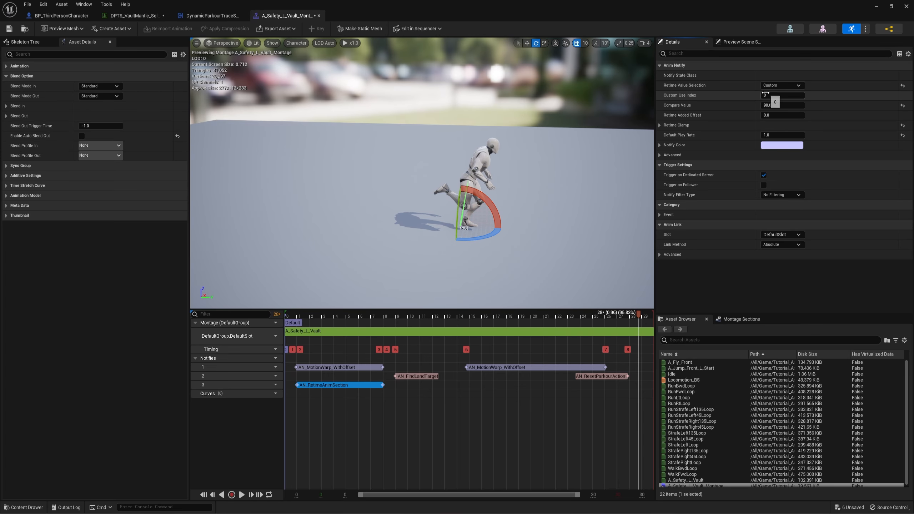
- Implement the Set Custom Retime Value interface function in BP_ThirdPersonCharacter and spread its entry and return nodes apart
click(56, 16)
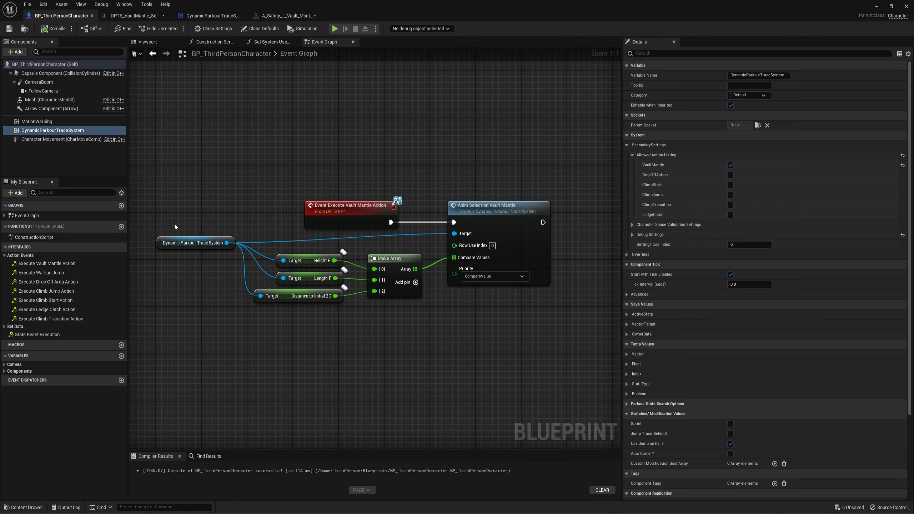
click(4, 327)
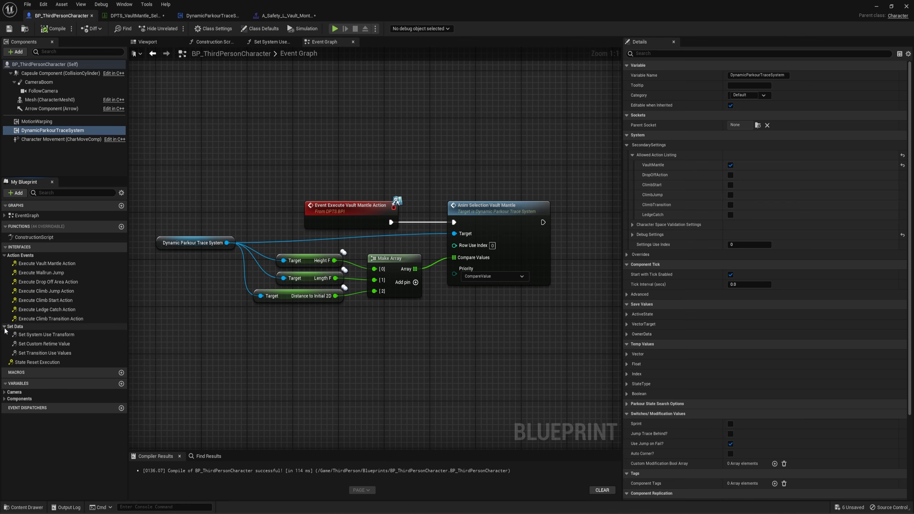
double_click(29, 345)
drag(351, 229, 270, 230)
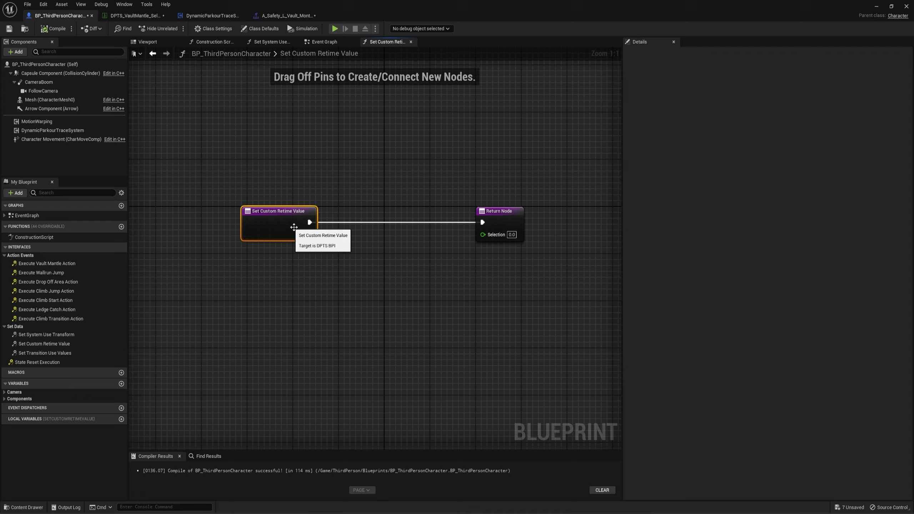
drag(492, 227, 532, 227)
click(450, 306)
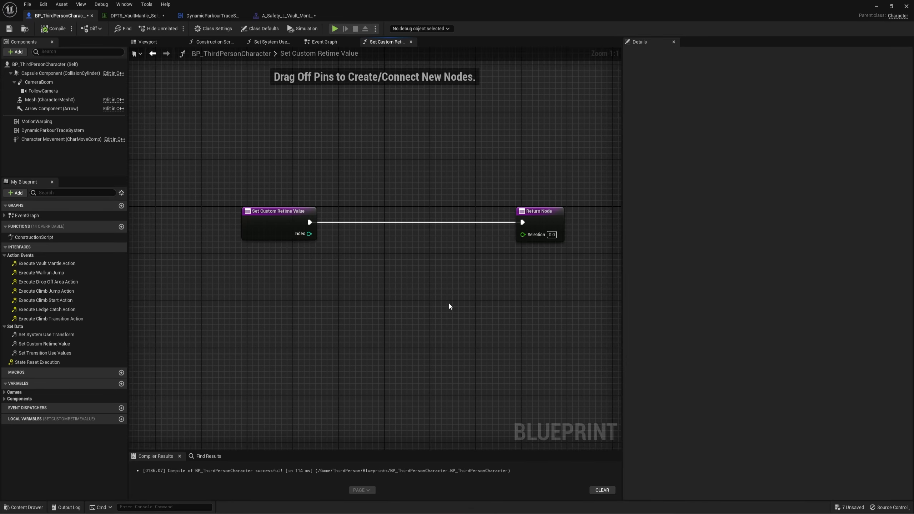
right_drag(450, 304, 392, 292)
- Add a Select node that feeds the return node's Selection, with the function's Index input driving its Index
drag(466, 223, 437, 259)
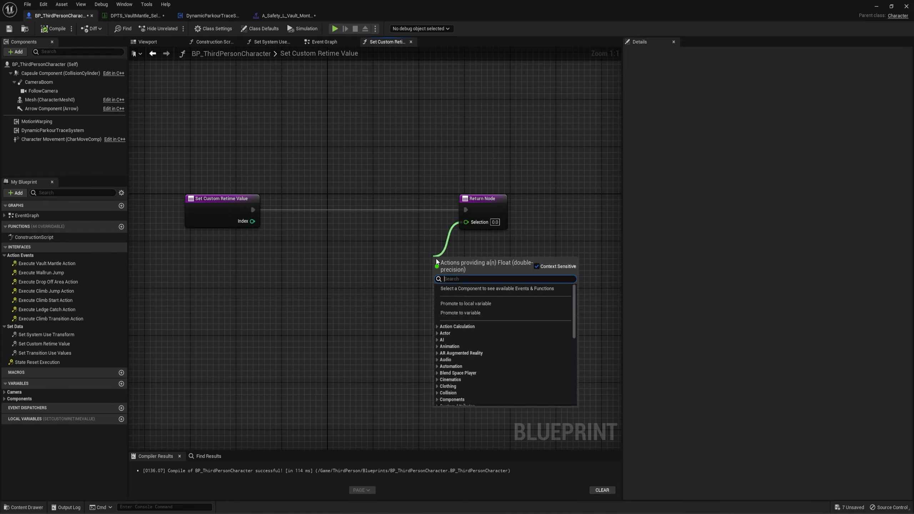
text(select)
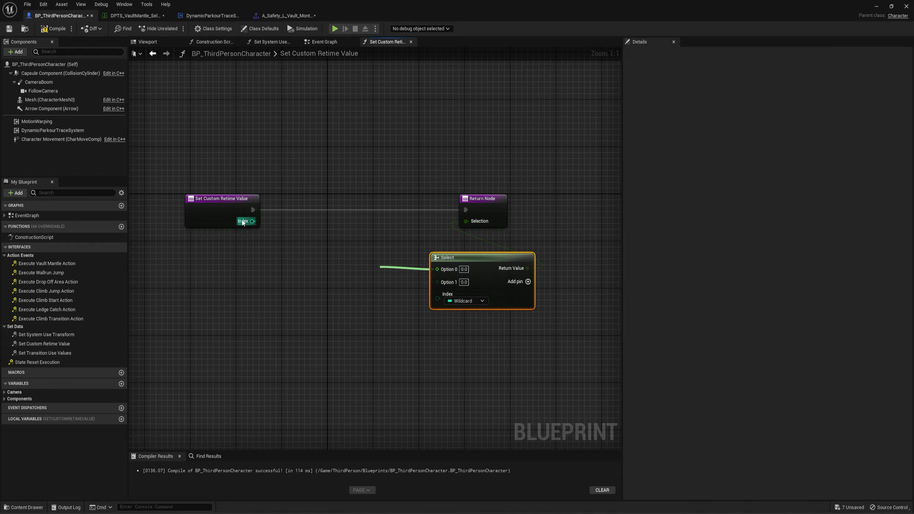
drag(243, 222, 439, 299)
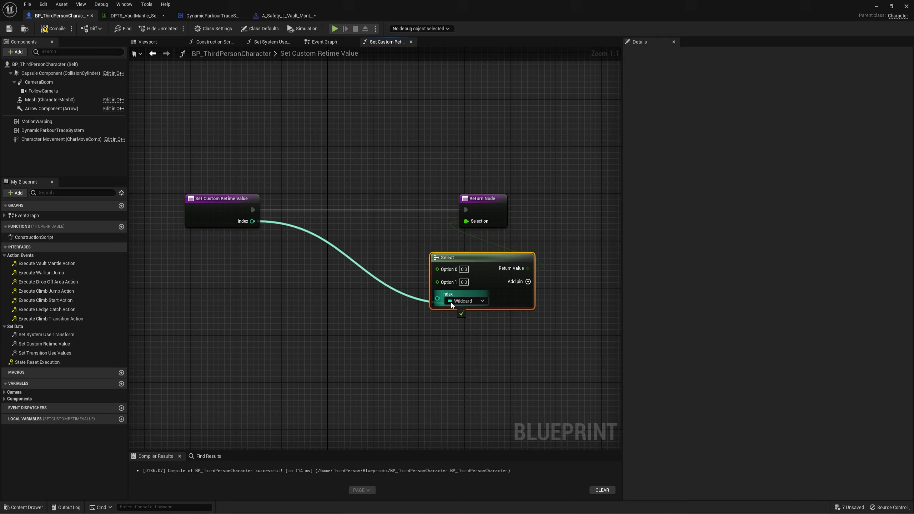
drag(428, 258, 358, 242)
right_drag(332, 231, 367, 237)
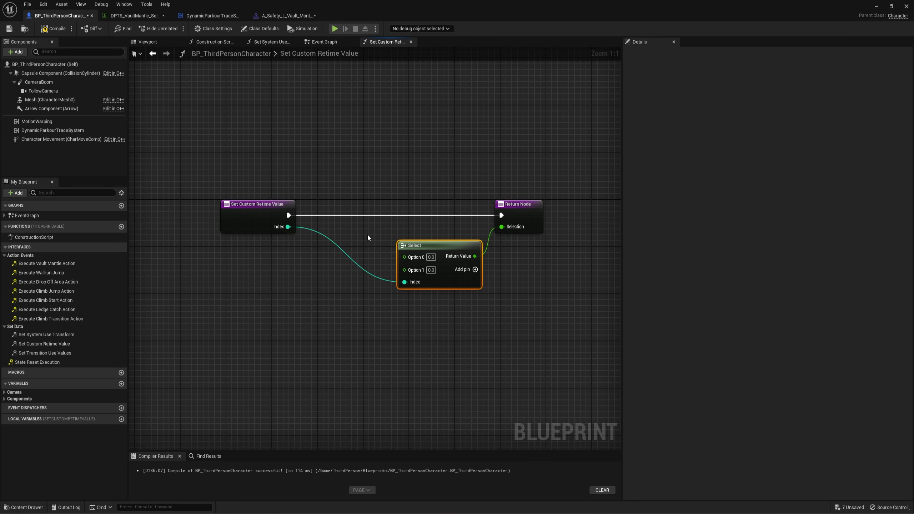
drag(472, 280, 474, 264)
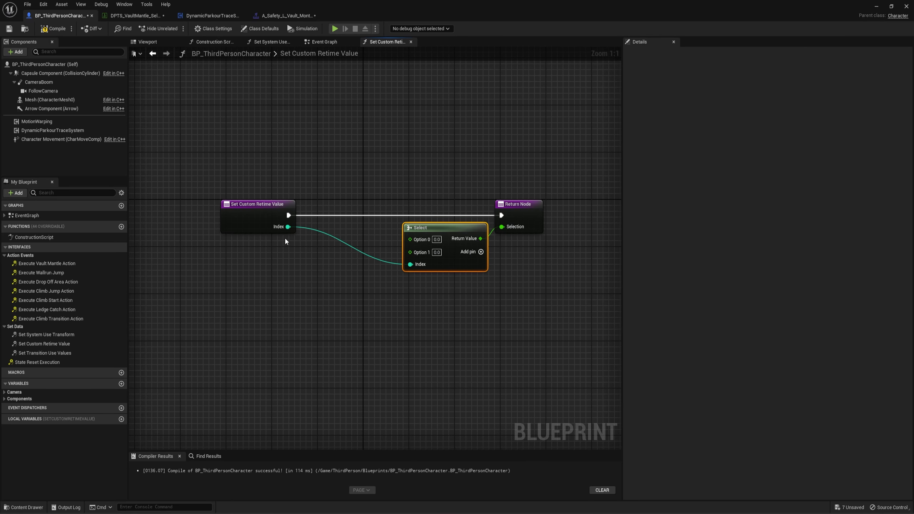
- Add a reroute node on the Index wire and straighten its connection to the Select node
double_click(319, 229)
shift+click(459, 266)
key(q)
click(424, 301)
drag(213, 180, 373, 294)
- Add three more option pins to the Select node, up to Option 4, and realign the reroute node with its Index
click(481, 252)
click(481, 252)
click(481, 252)
click(402, 333)
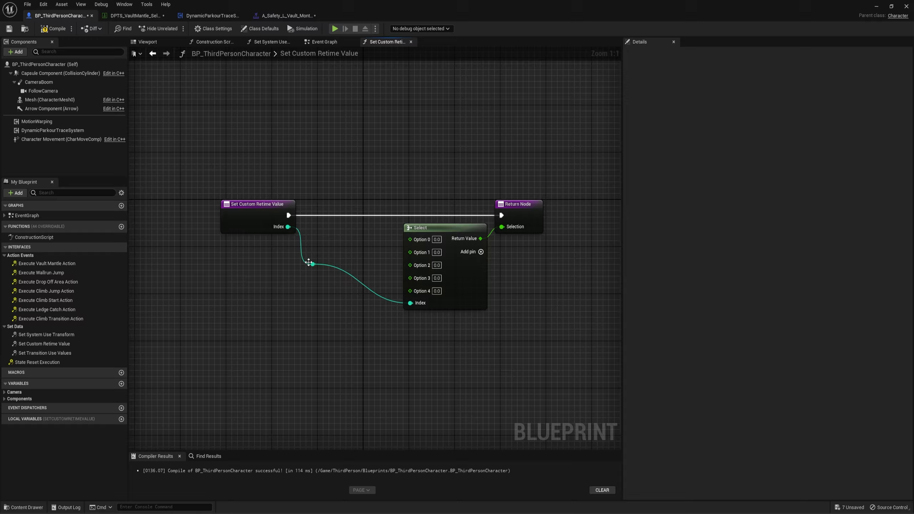
drag(312, 263, 318, 265)
shift+click(477, 294)
key(q)
click(445, 325)
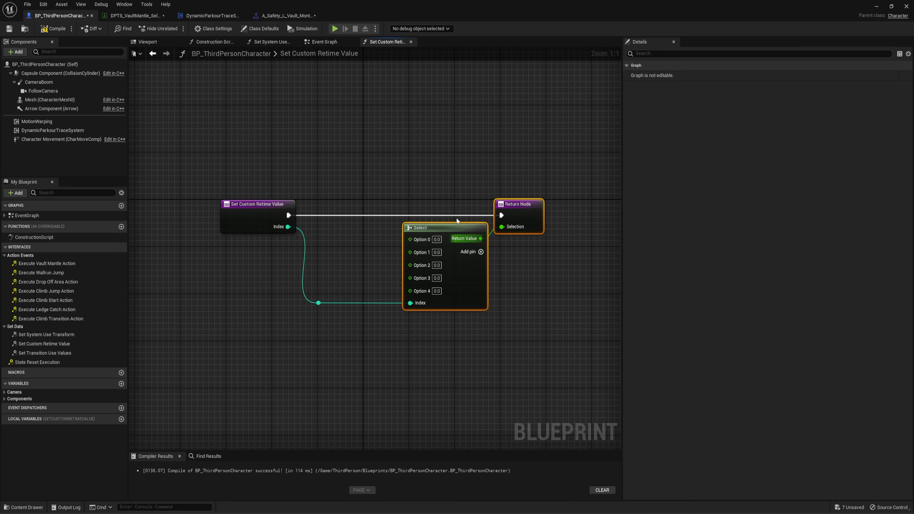
- Return to the vault montage and review the retime notify's Retime Value Selection choices, keeping Custom
click(286, 16)
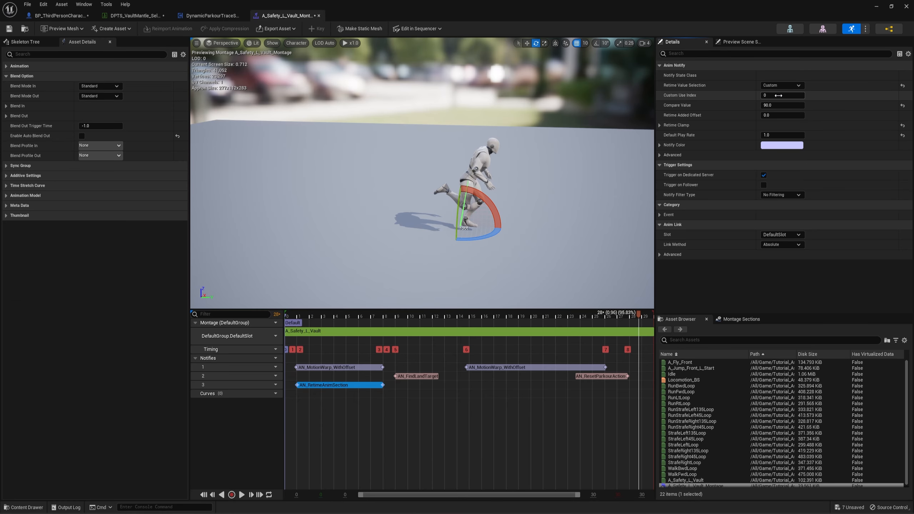
click(781, 85)
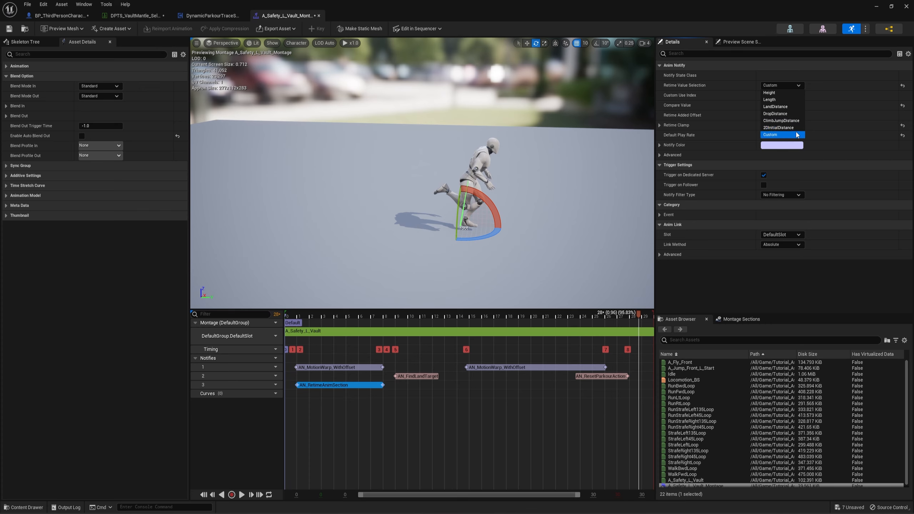
click(770, 88)
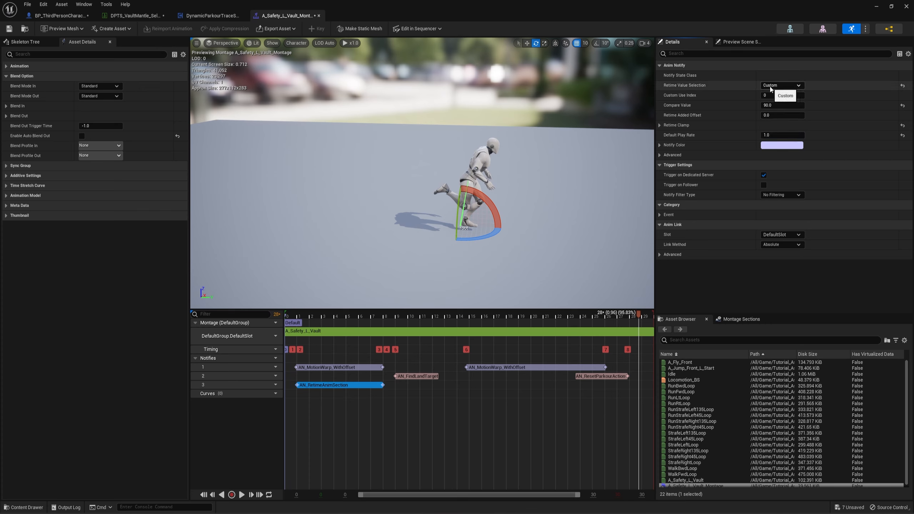
- Set the AN_RetimeAnimSection notify's Retime Value Selection to 2DInitialDistance
click(771, 86)
click(790, 88)
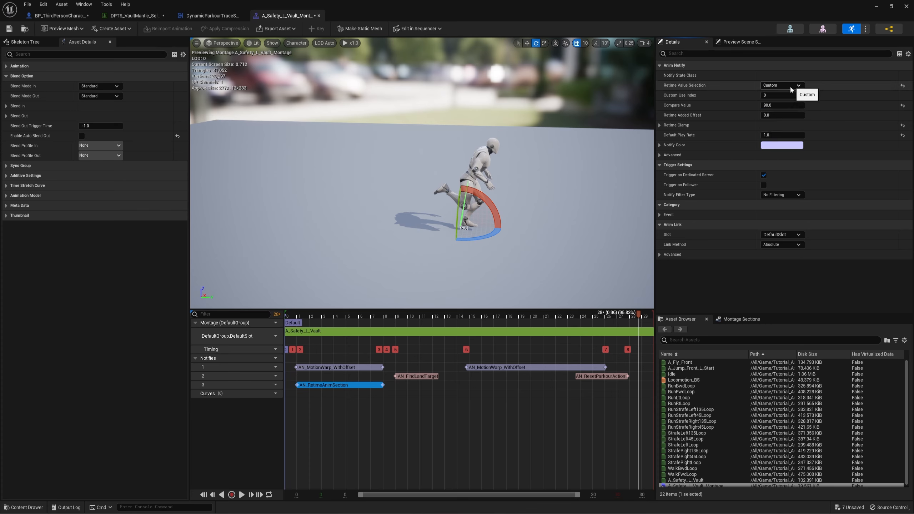
click(775, 87)
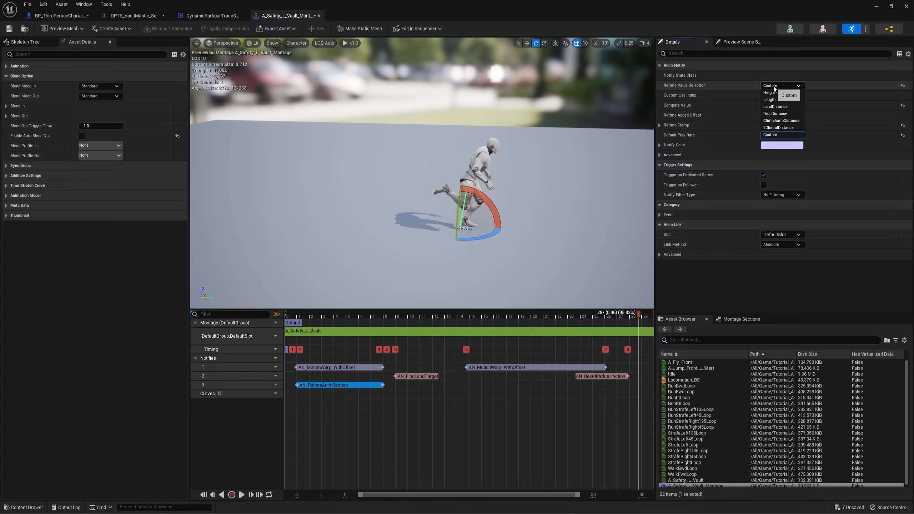
click(786, 88)
click(356, 411)
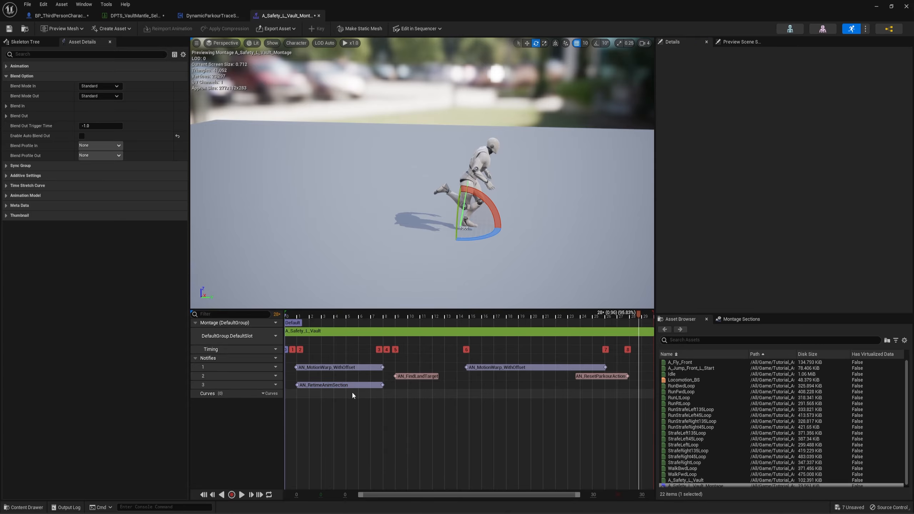
click(344, 386)
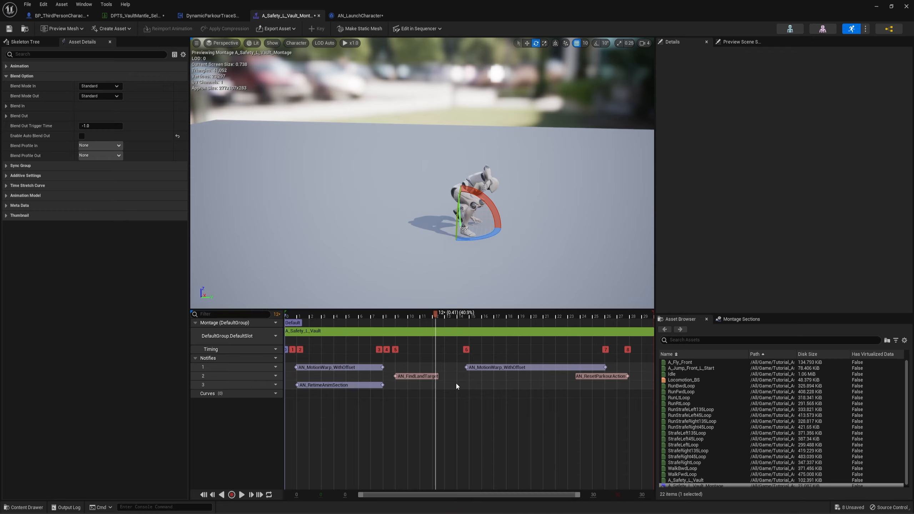
- Add an AN_LaunchCharacter notify at about frame 15 on notify track 3 and expand its Velocity Offset settings
right_click(468, 383)
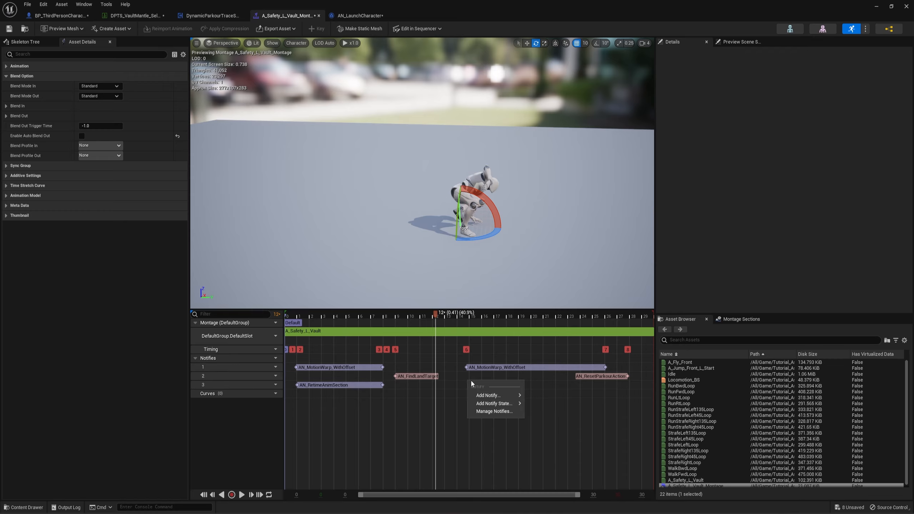
click(466, 380)
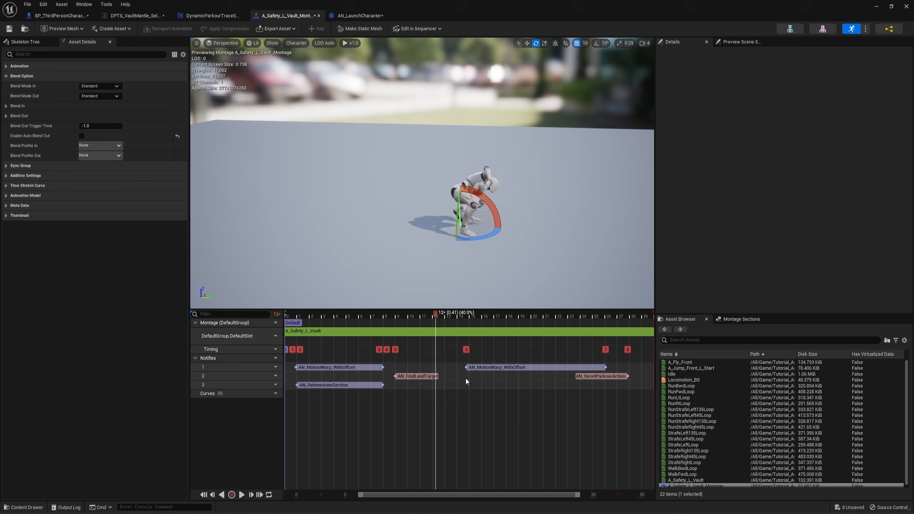
right_click(466, 380)
click(452, 372)
right_click(473, 385)
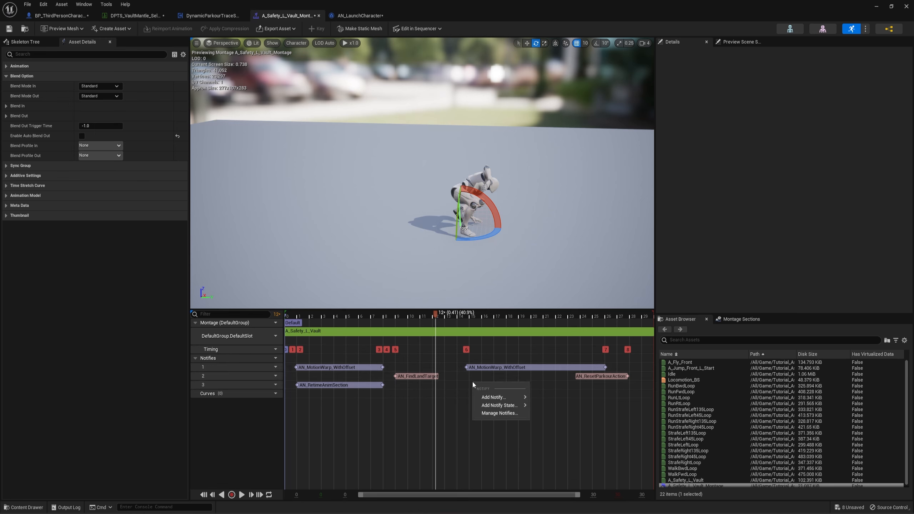
mouse_move(502, 398)
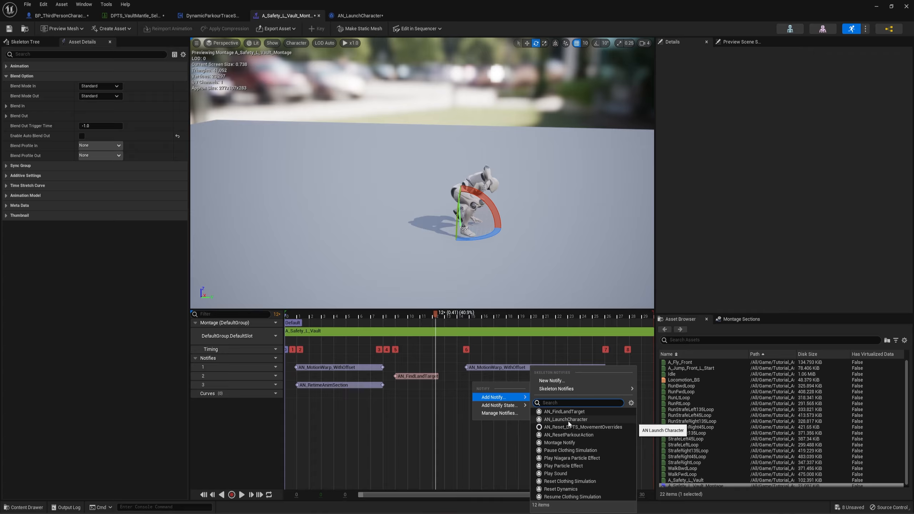
click(552, 419)
click(482, 386)
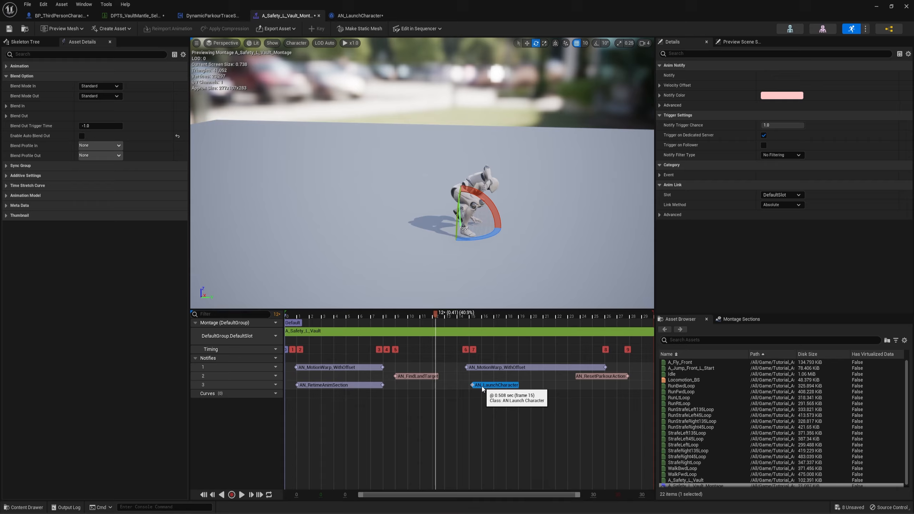
click(661, 86)
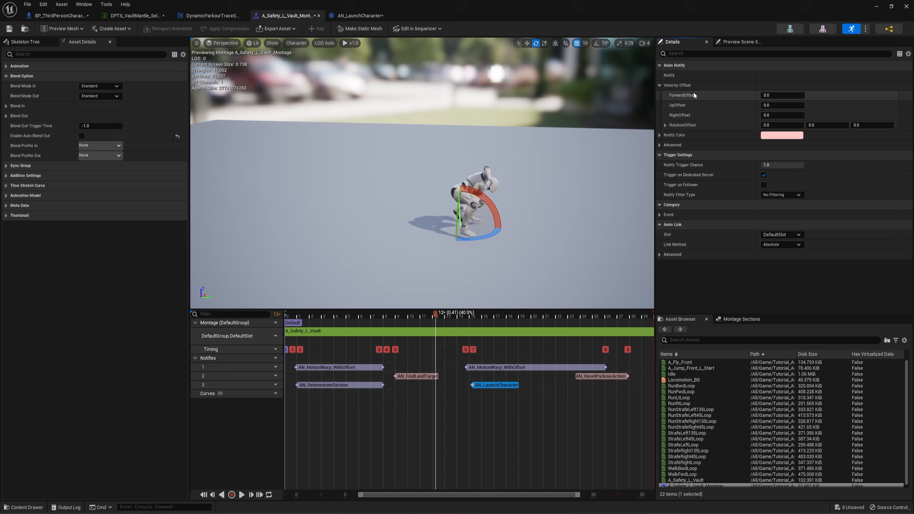
- Delete the AN_LaunchCharacter notify from track 3
click(504, 382)
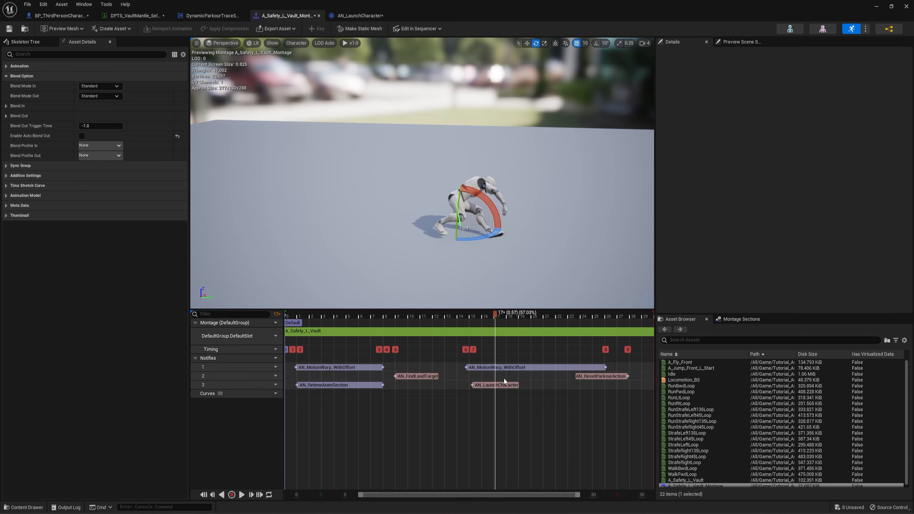
click(507, 386)
key(Delete)
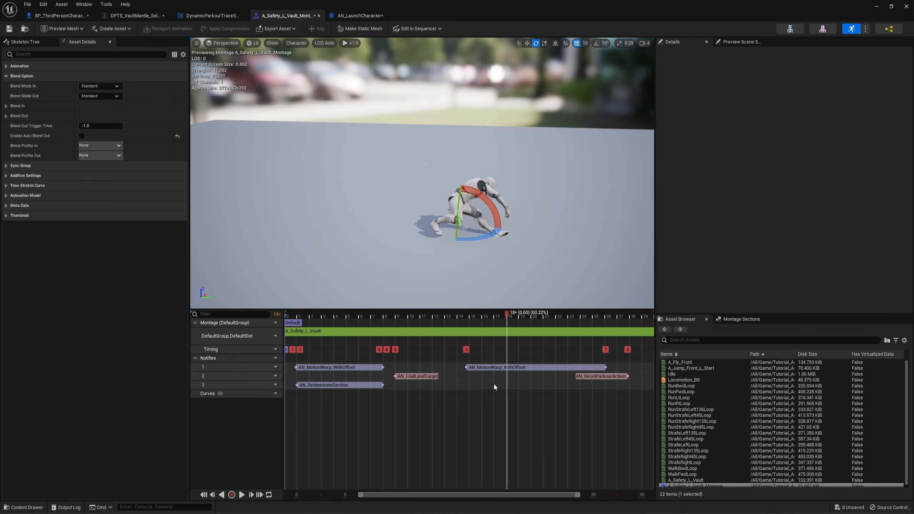
- Add an AN_Reset_DPTS_MovementOverrides notify at about frame 15 on track 3 and compare its options with the AN_ResetParkourAction notify's
right_click(471, 387)
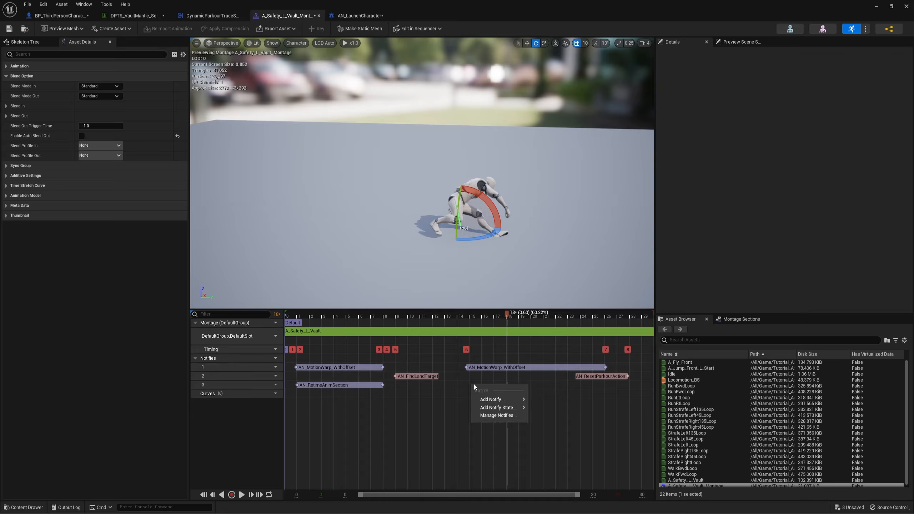
mouse_move(510, 400)
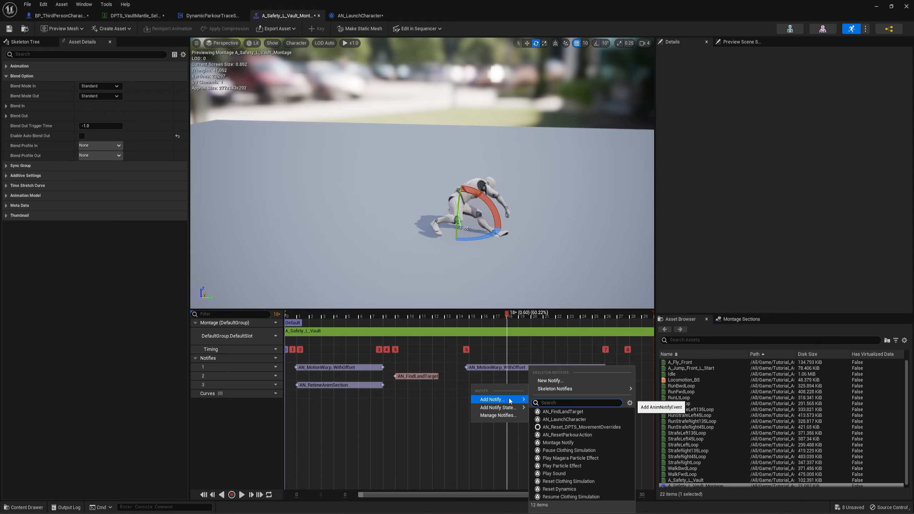
click(552, 429)
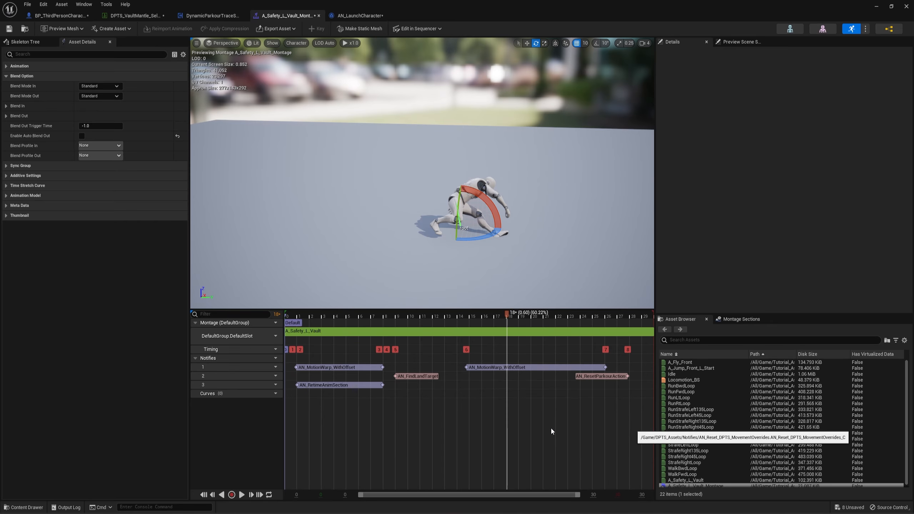
click(520, 385)
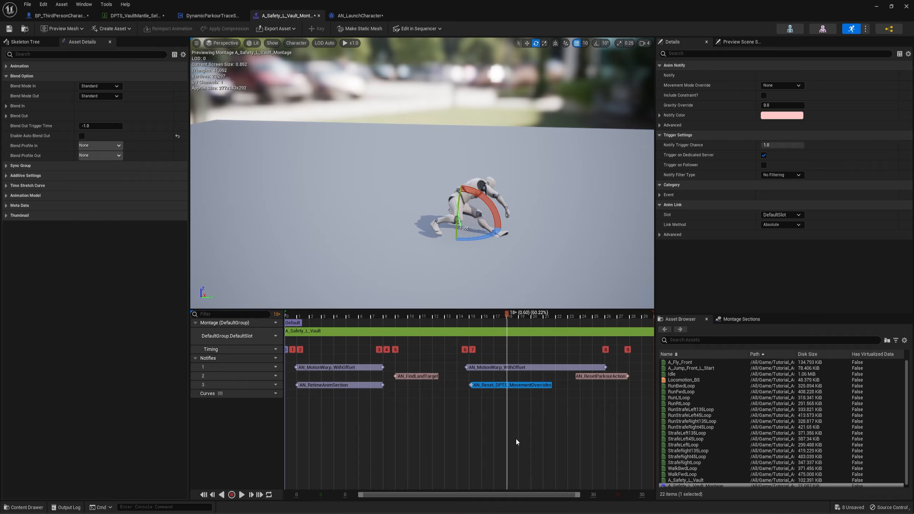
click(598, 377)
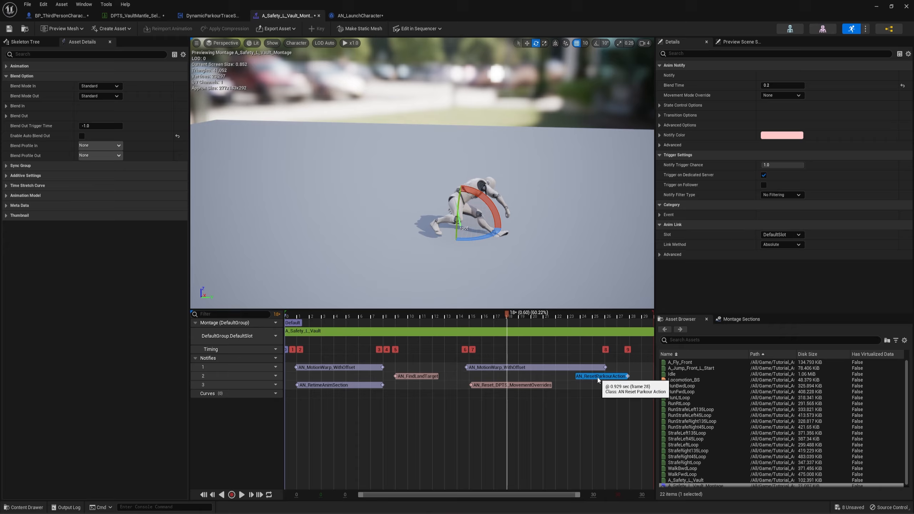
click(503, 451)
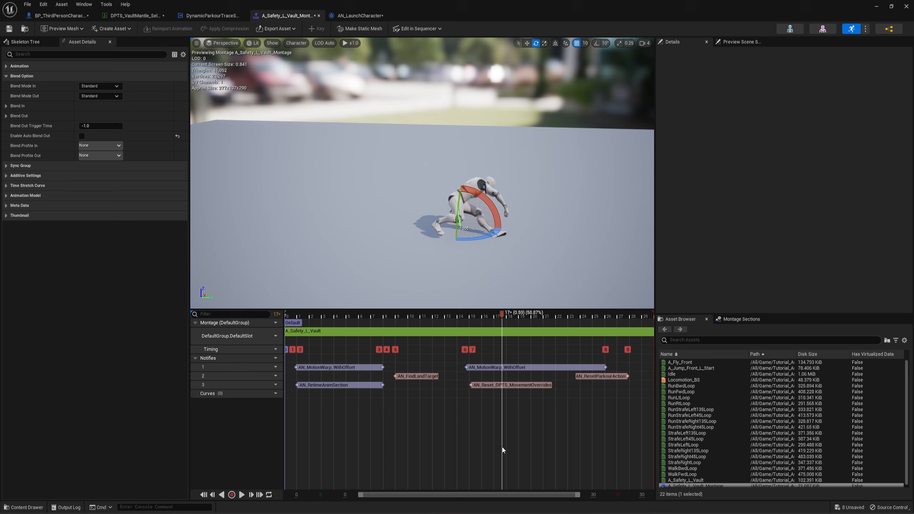
- Try a Falling Movement Mode Override and a Gravity Override of 1.75 on the AN_Reset_DPTS_MovementOverrides notify, and delete that notify
click(520, 385)
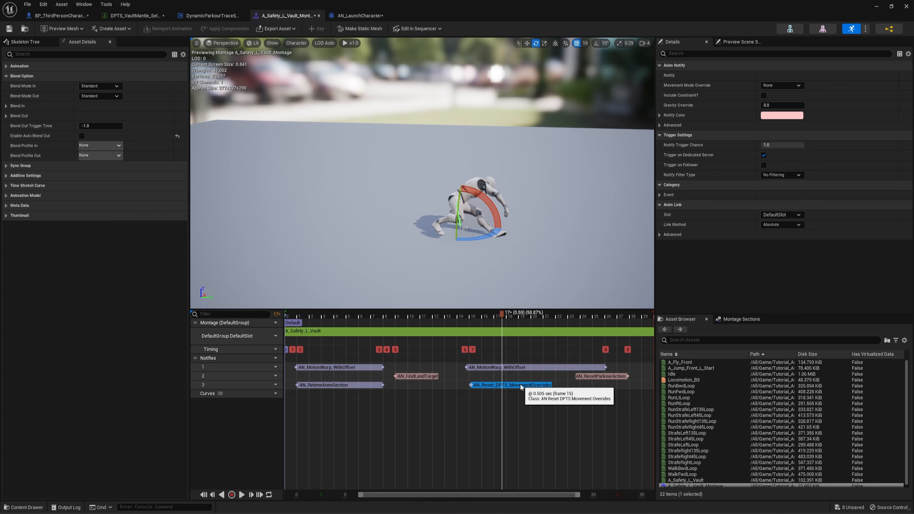
click(779, 85)
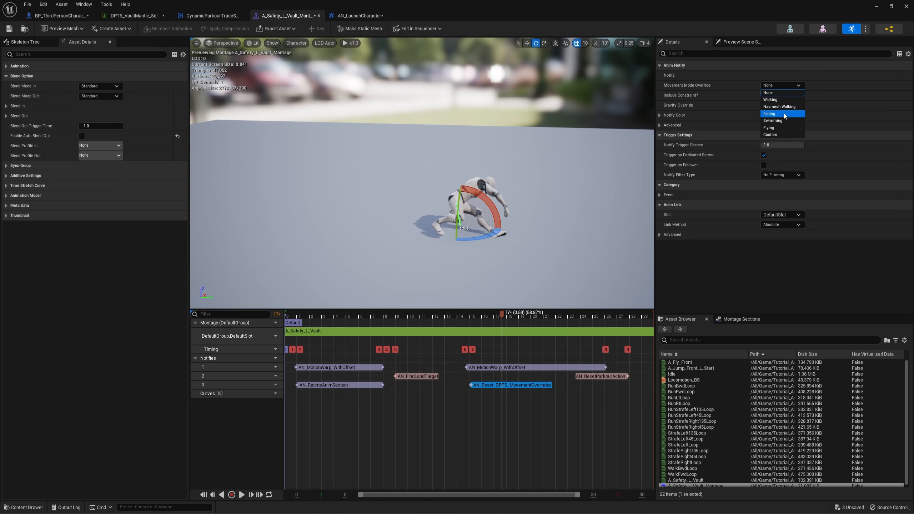
click(785, 113)
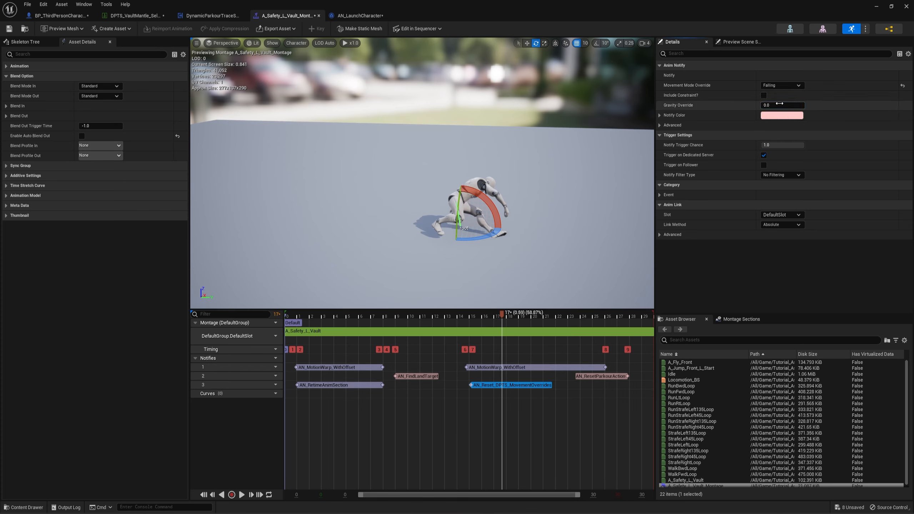
click(779, 104)
text(1.75)
key(Return)
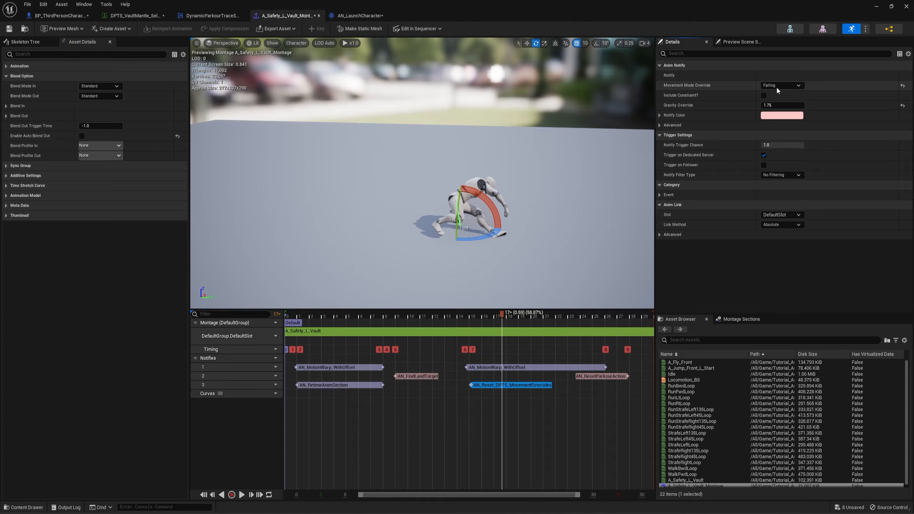
click(764, 95)
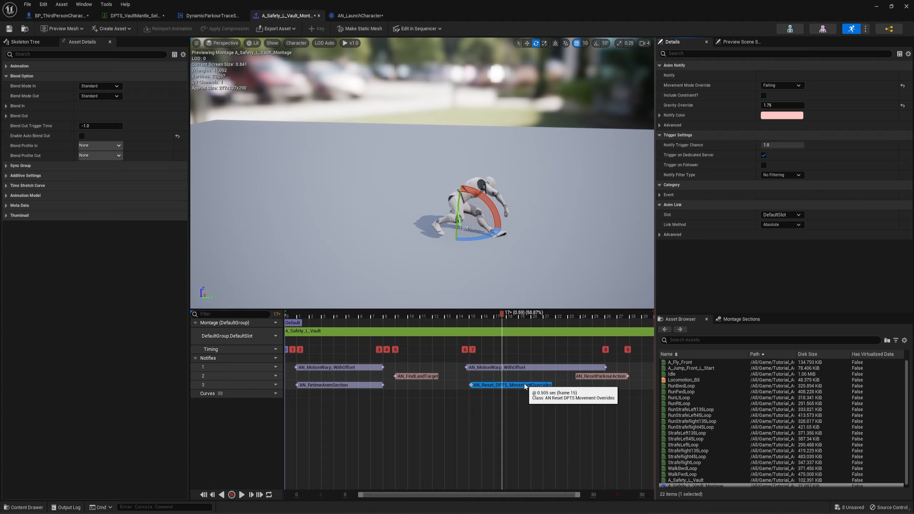
key(Delete)
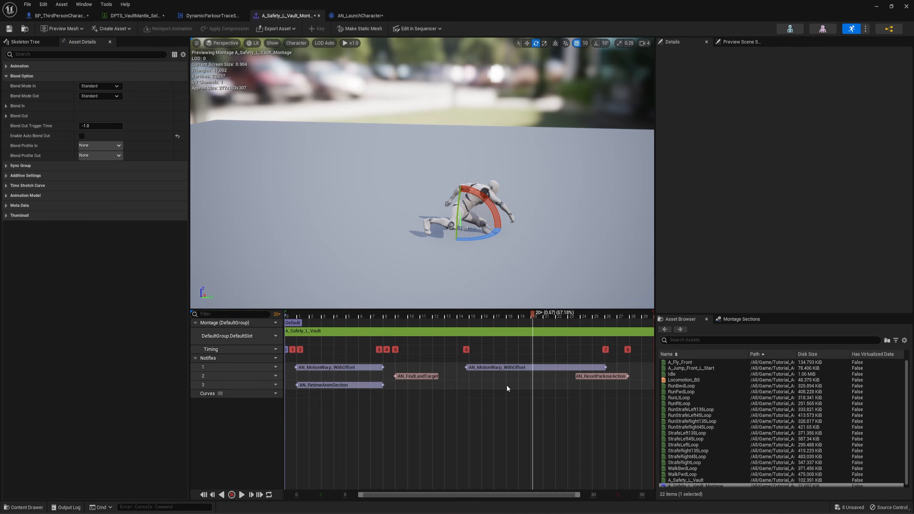
- Review the settings of the retime, first motion warp, find land target and reset parkour action notifies, including the warp's offsets and root motion modifier
click(332, 385)
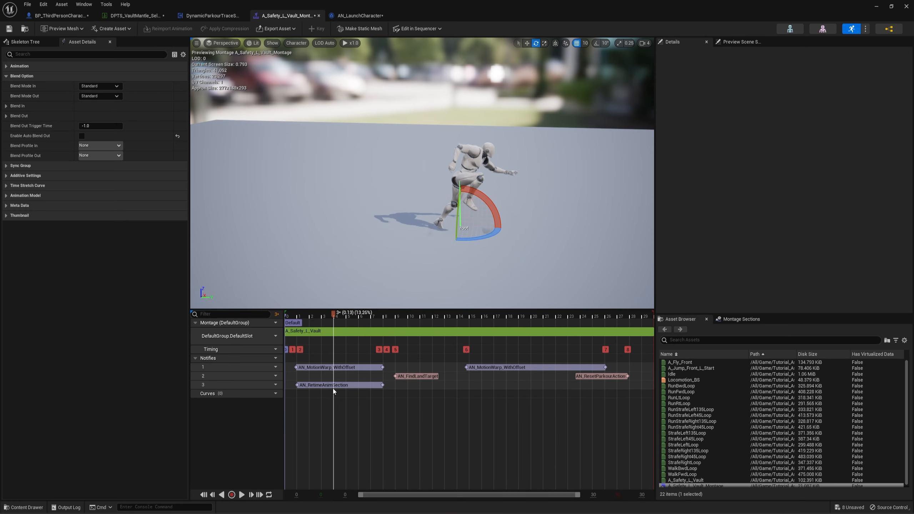
click(789, 85)
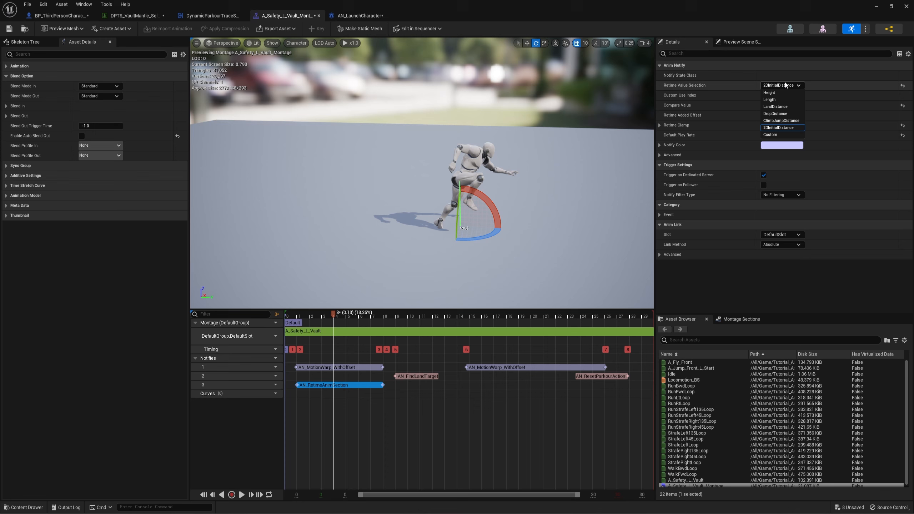
click(472, 400)
click(358, 367)
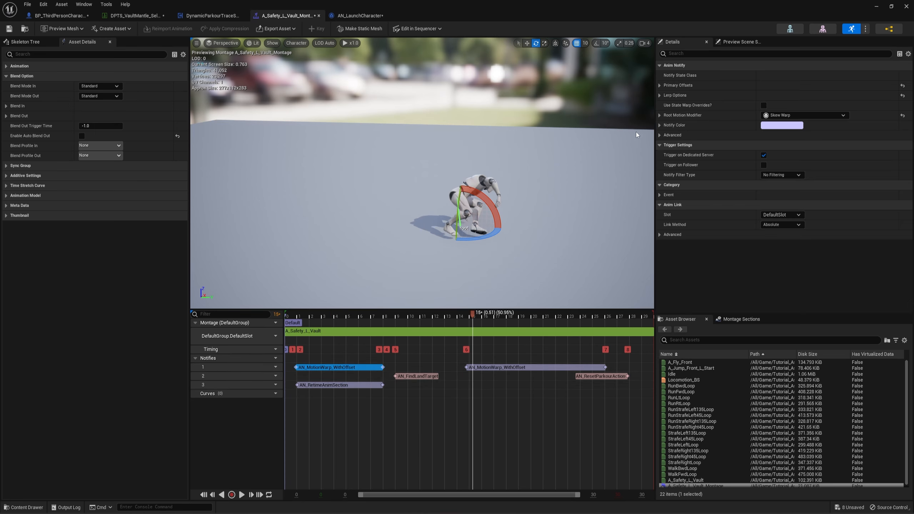
click(658, 86)
click(665, 96)
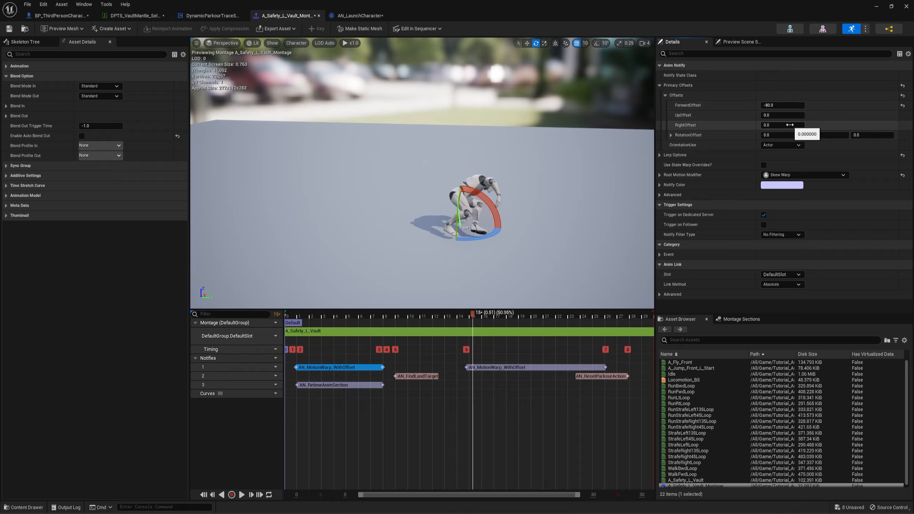
click(660, 174)
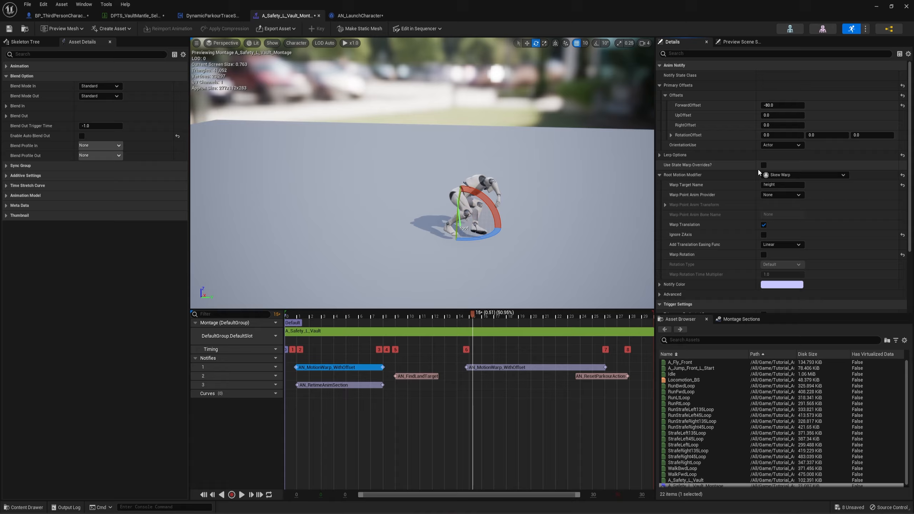
click(410, 376)
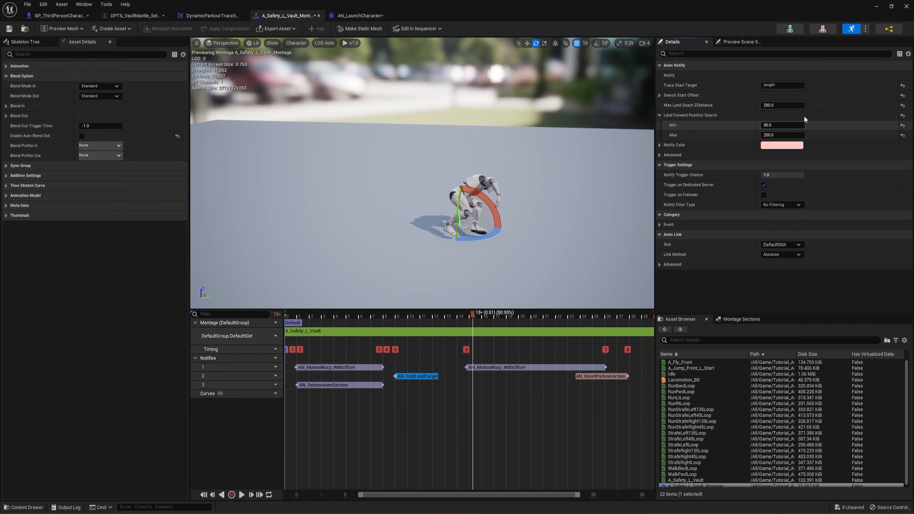
click(599, 376)
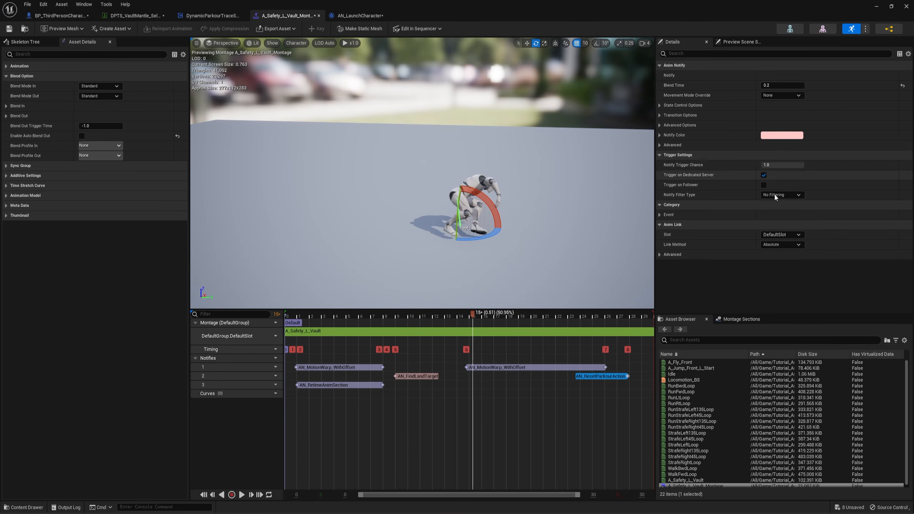
- Save the vault montage and expand the Primary Offsets of the first AN_MotionWarp_WithOffset notify
click(523, 420)
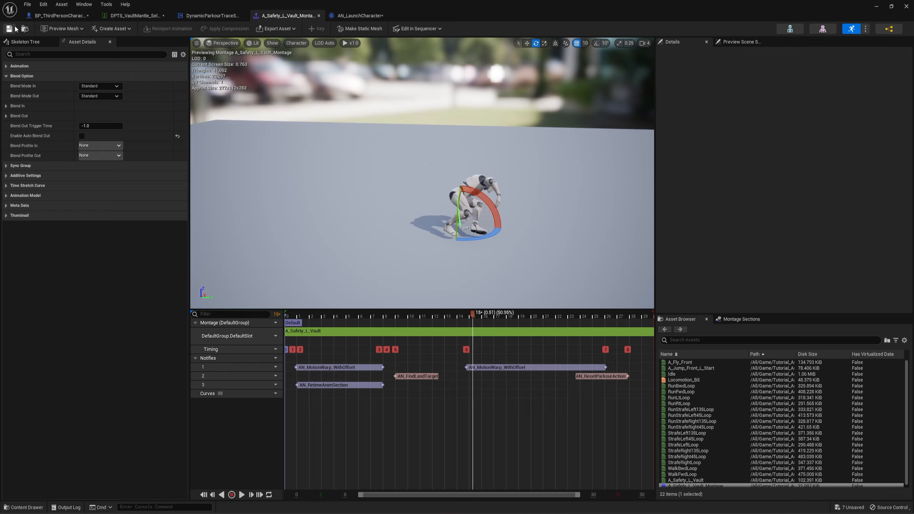
click(335, 368)
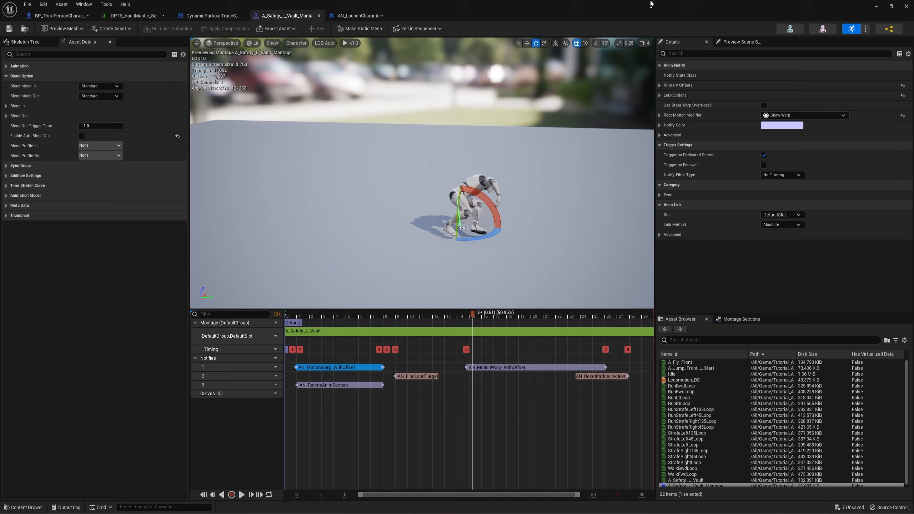
click(660, 85)
click(665, 95)
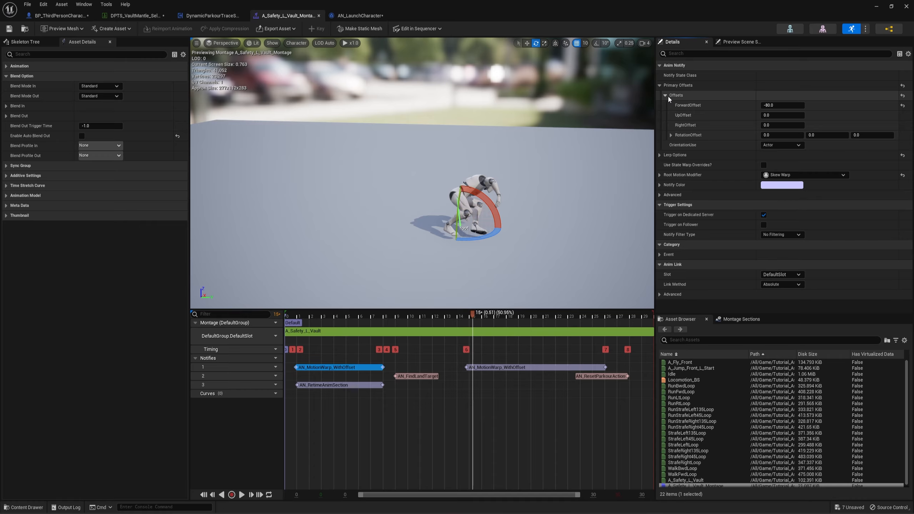